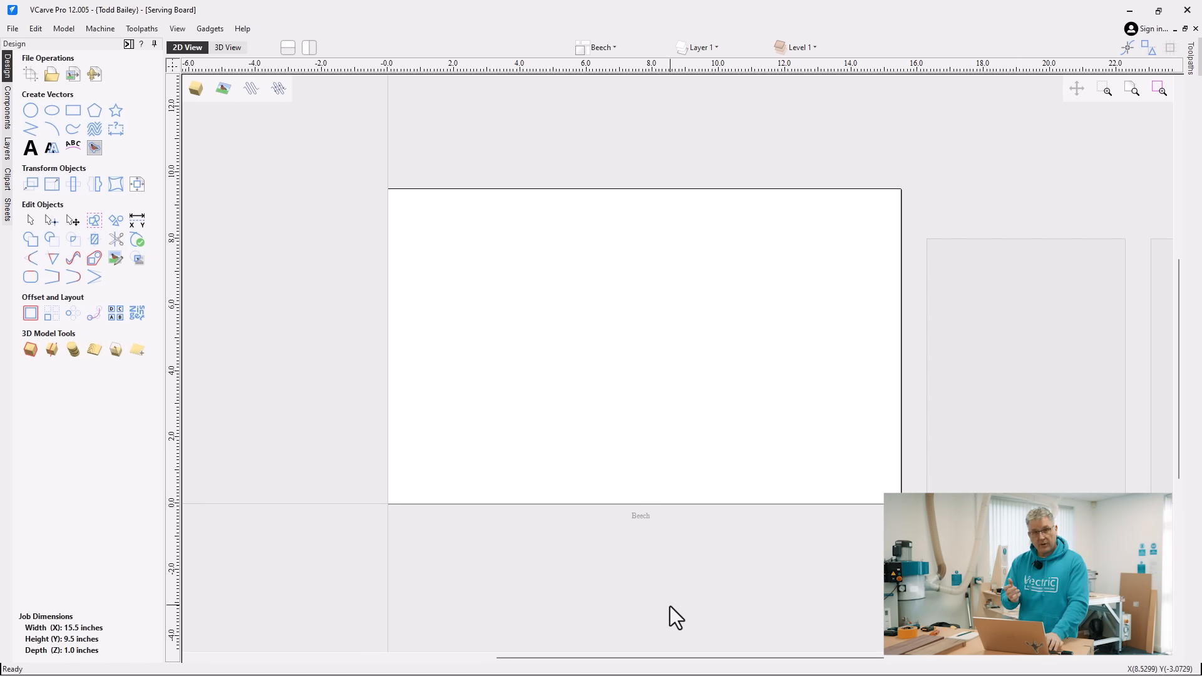
# Switch to the image viewer and examine Flower and Leaves.png and the two serving board inlay mock-ups
pyautogui.hotkey('alt', 'Tab')
pyautogui.hotkey('alt', 'Tab')
pyautogui.hotkey('alt', 'Tab')
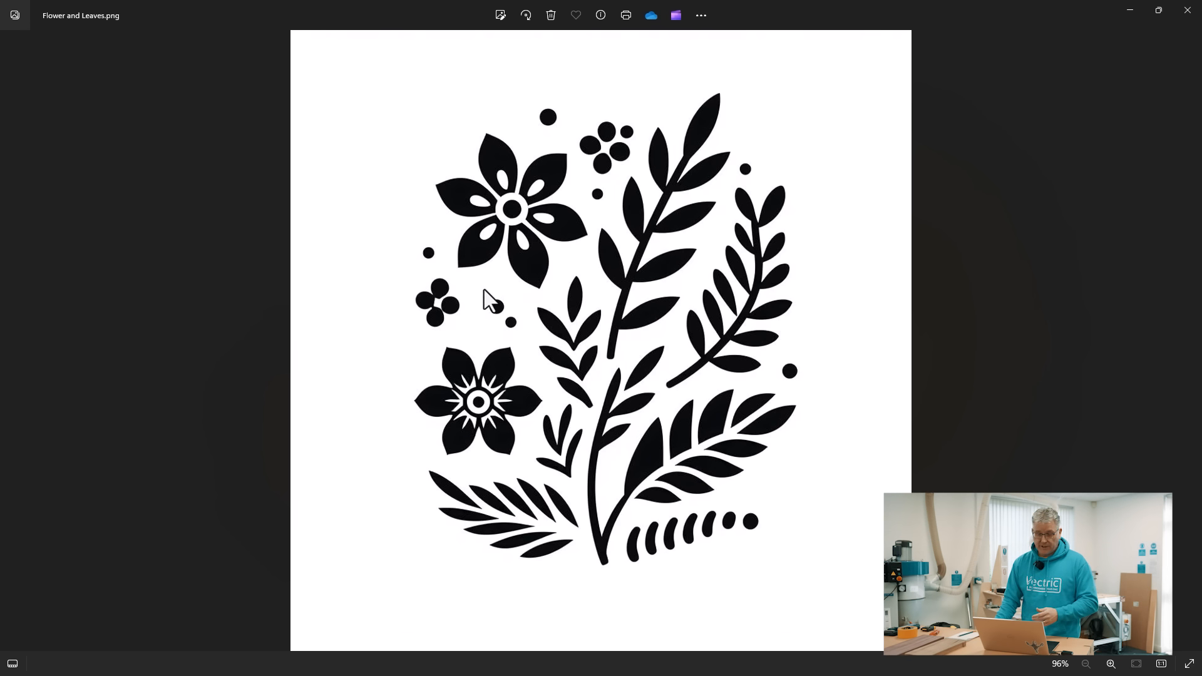
pyautogui.scroll(3, 438, 313)
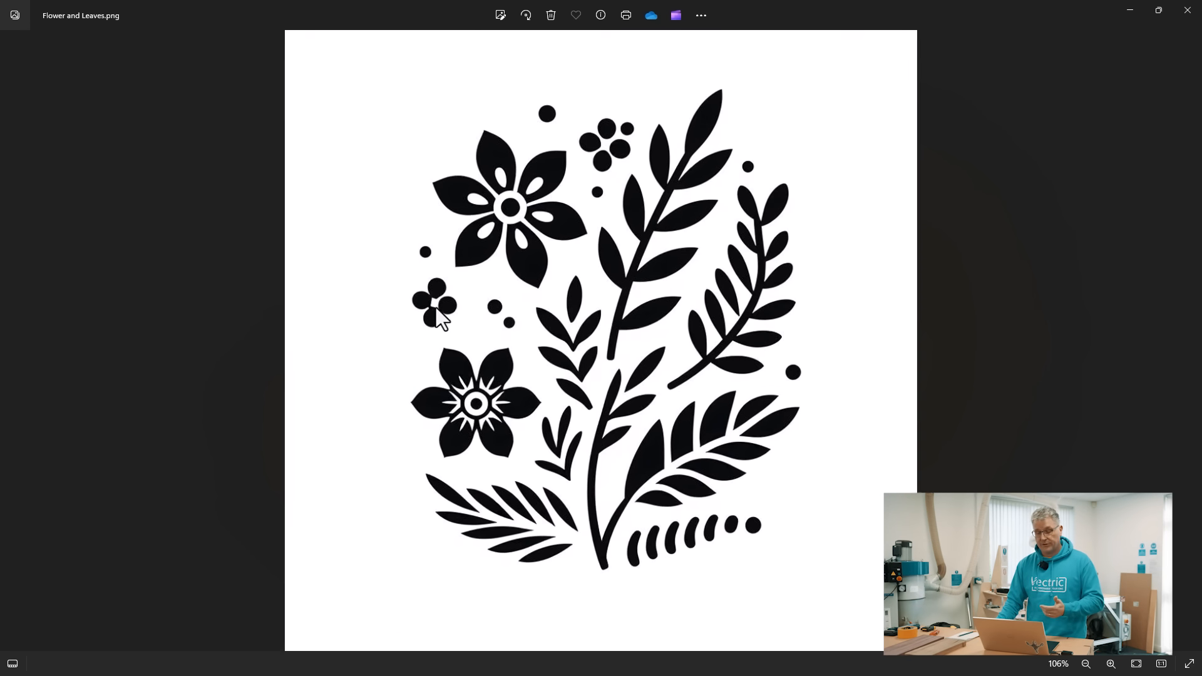
pyautogui.scroll(-3, 364, 310)
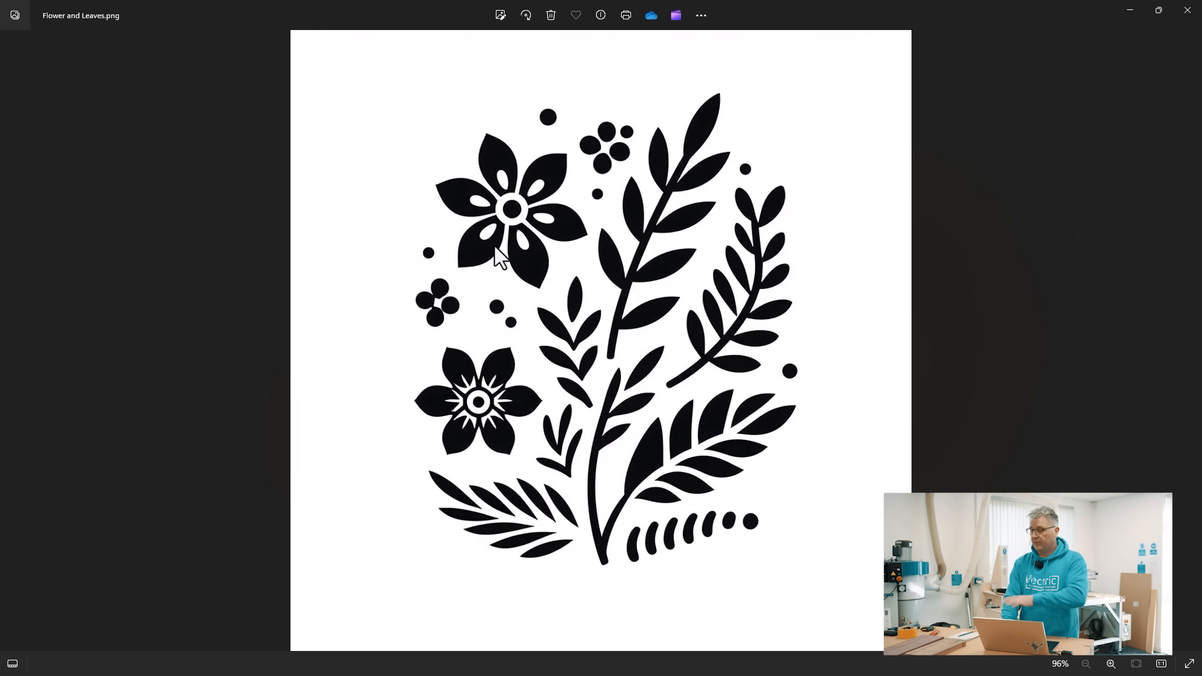
pyautogui.press('Right')
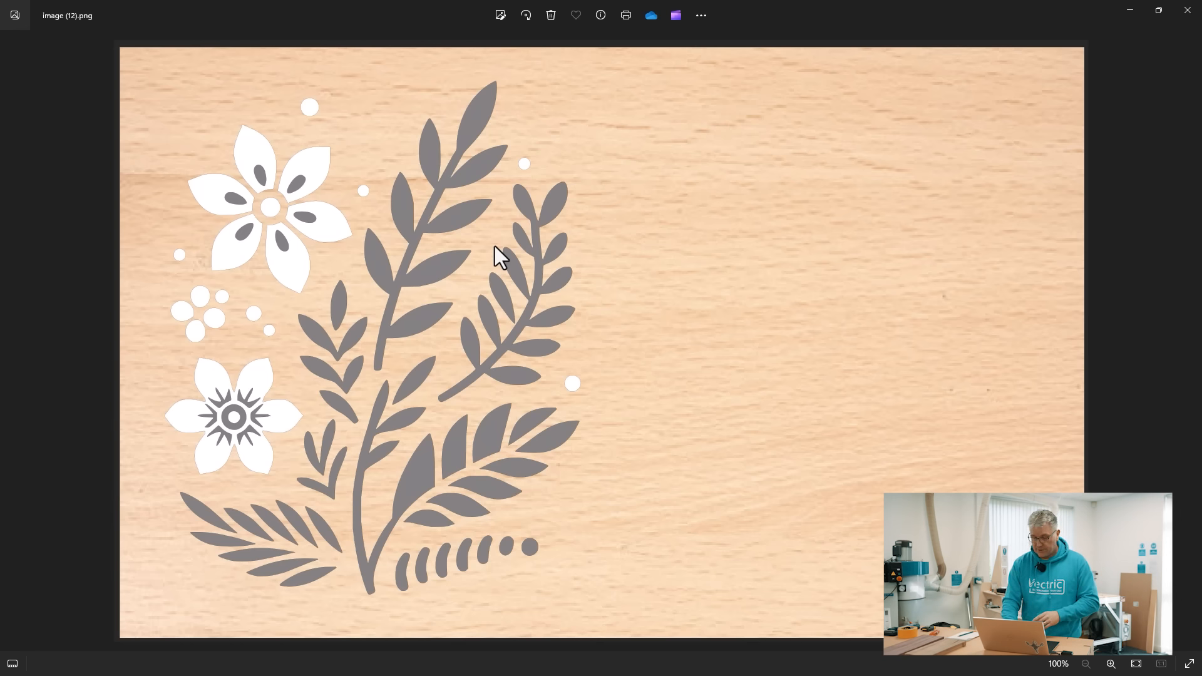
pyautogui.press('Right')
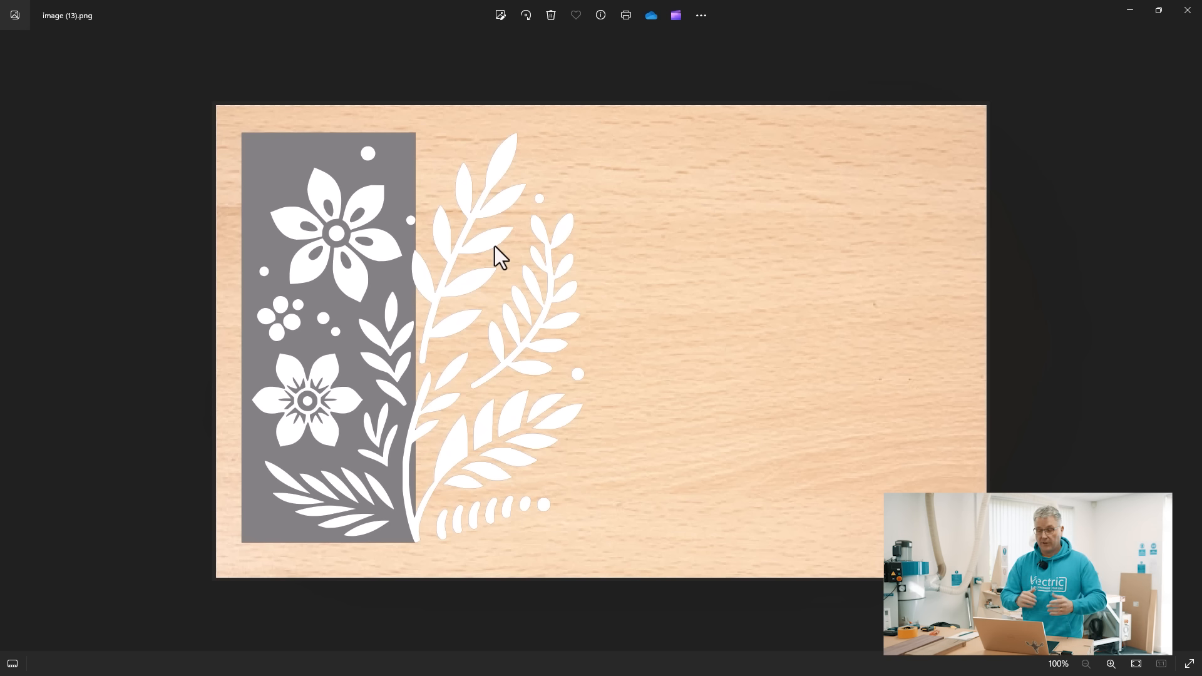
pyautogui.press('Left')
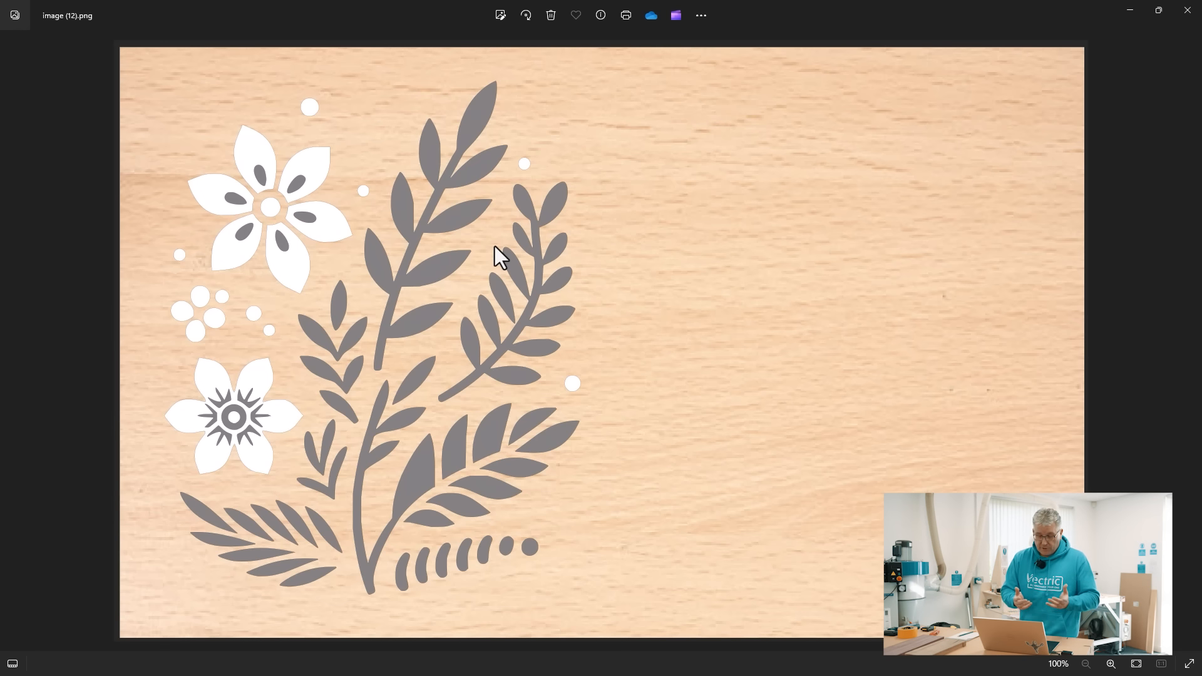
# Switch to VCarve Pro and import the Flower and Leaves.png bitmap into the Serving Board job
pyautogui.hotkey('alt', 'Tab')
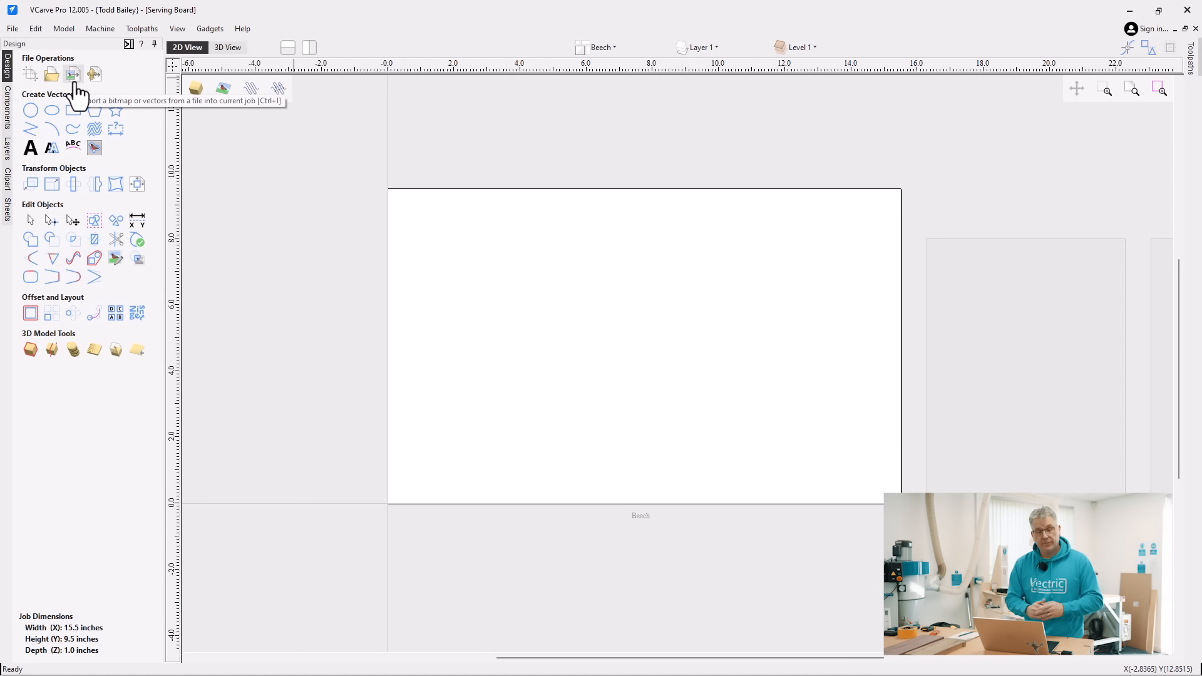
pyautogui.click(75, 82)
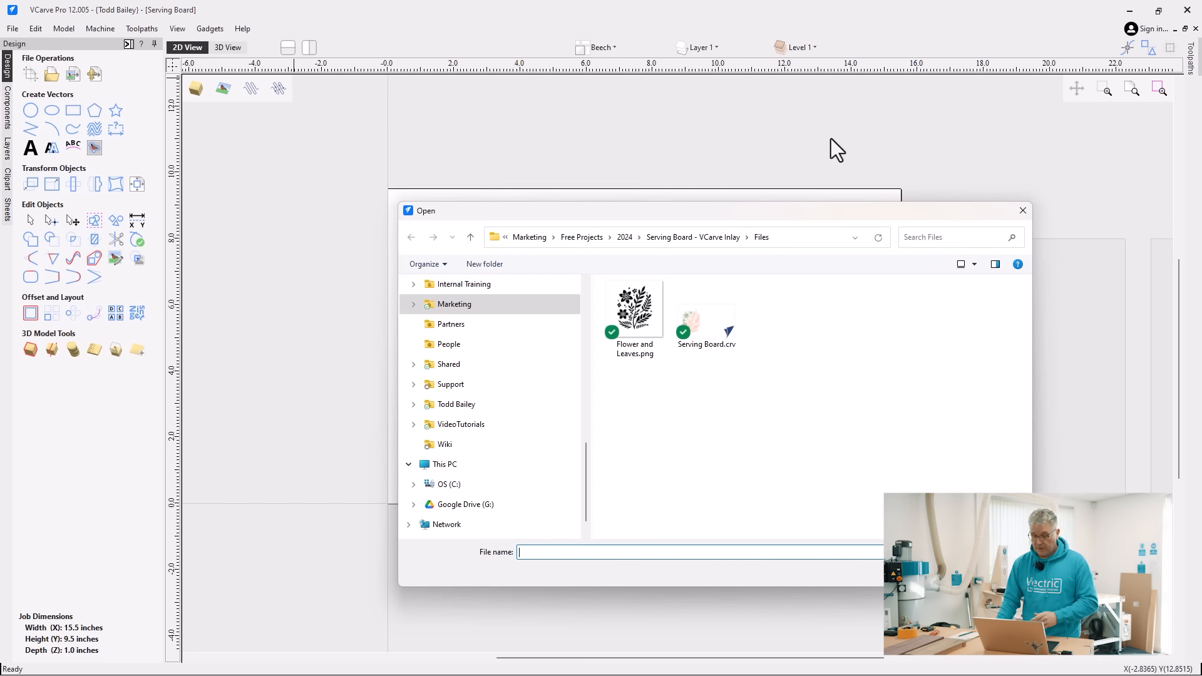
pyautogui.click(620, 321)
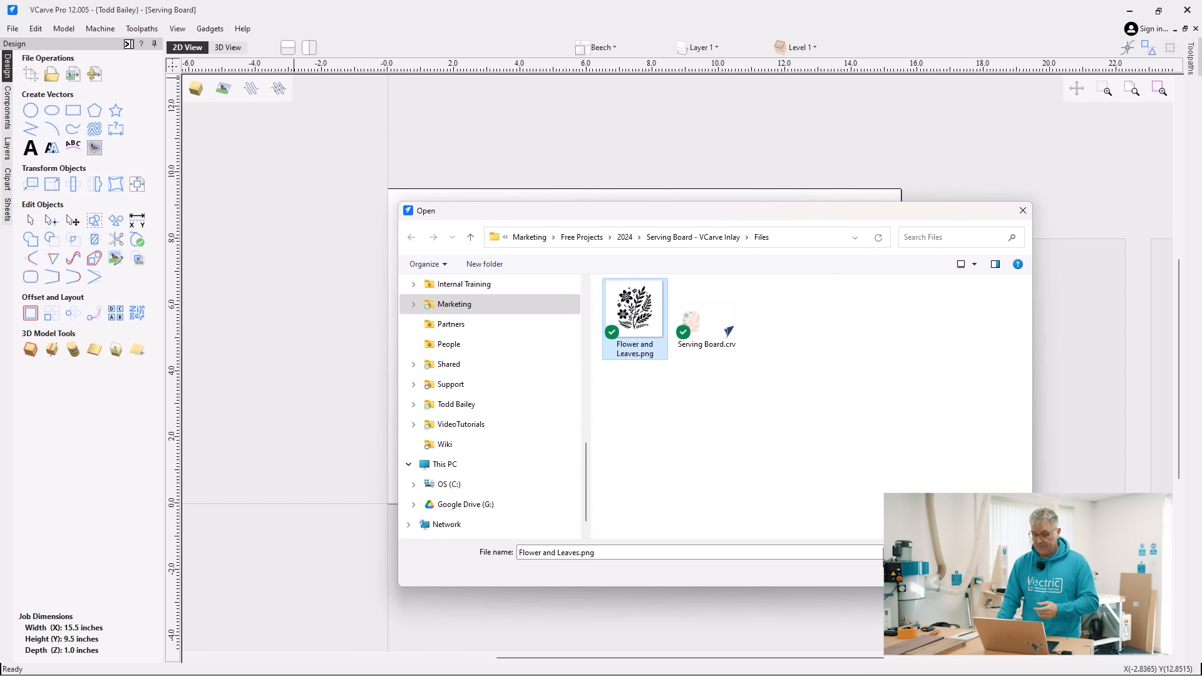
pyautogui.click(937, 571)
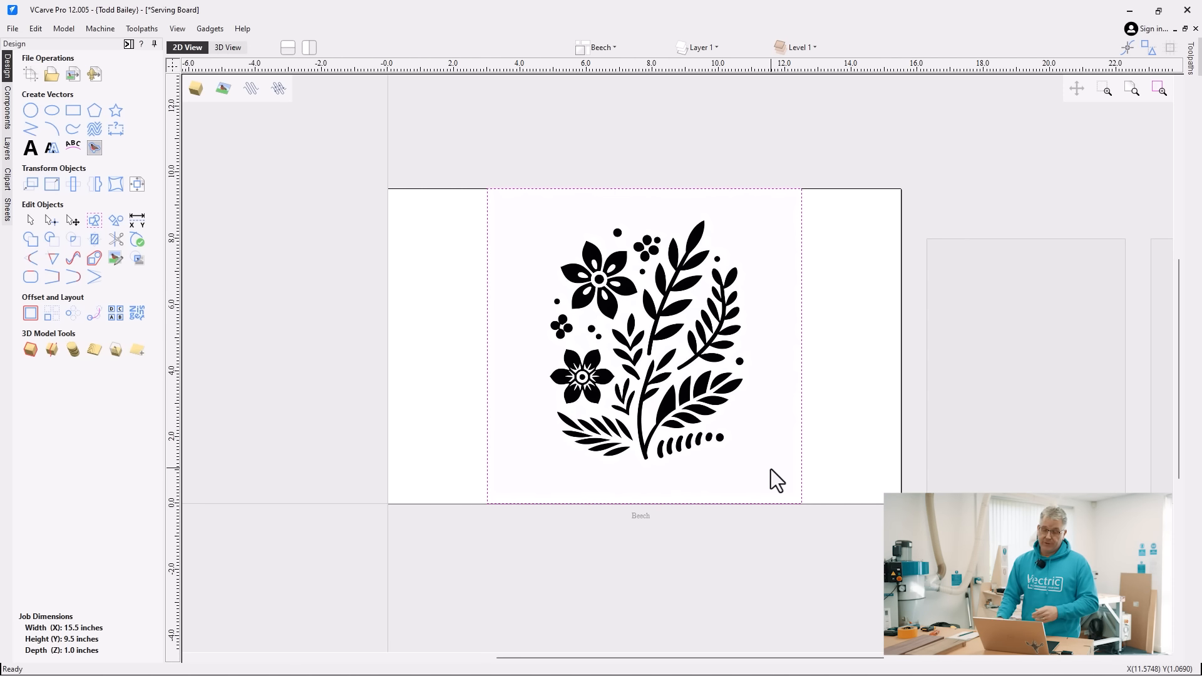
# Toggle the imported bitmap's visibility off and on in both the 2D and 3D views, and return to 2D
pyautogui.click(222, 88)
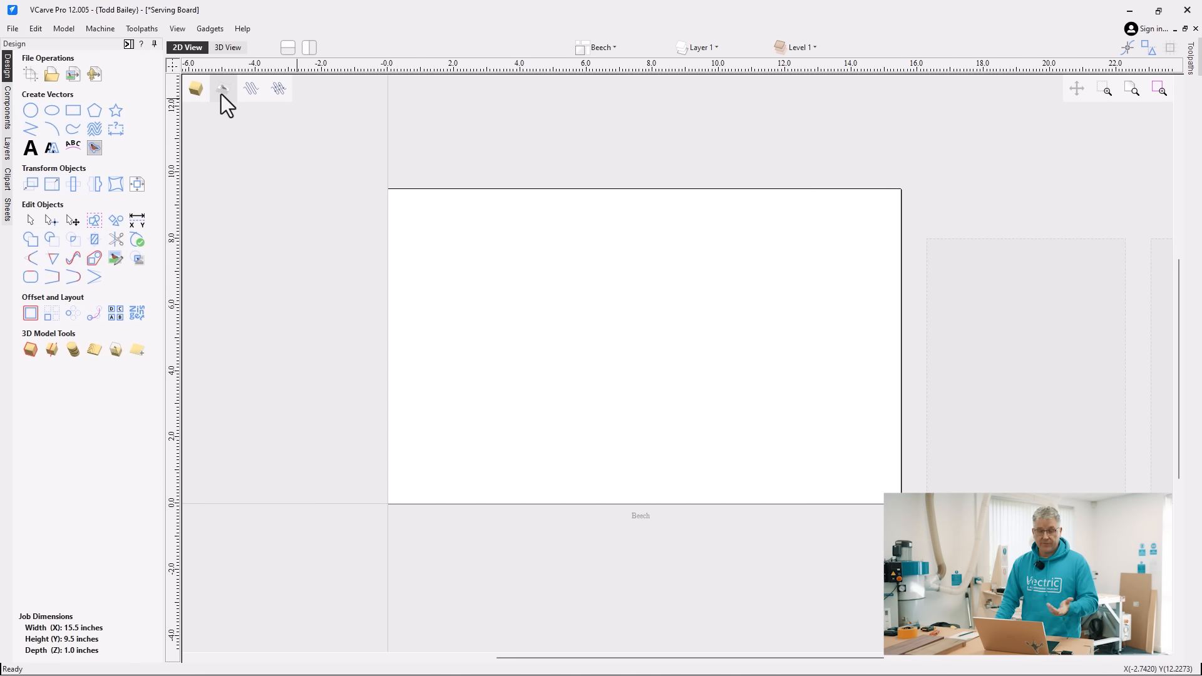
pyautogui.click(220, 94)
pyautogui.click(221, 97)
pyautogui.click(220, 98)
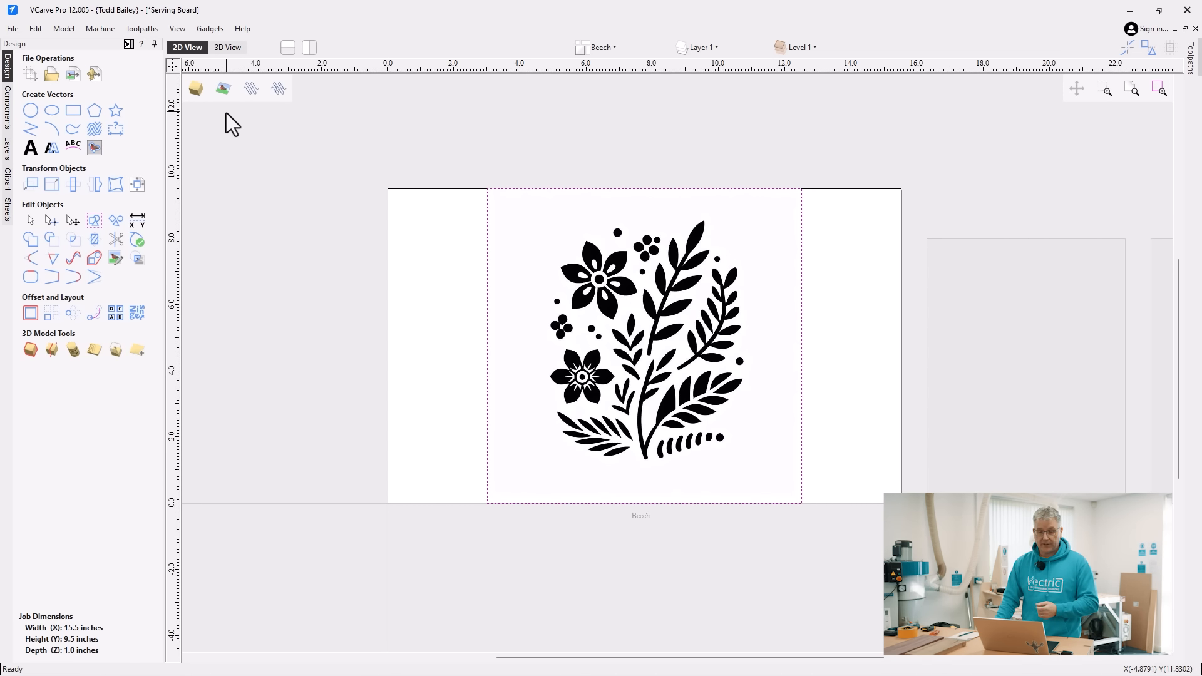
pyautogui.click(227, 48)
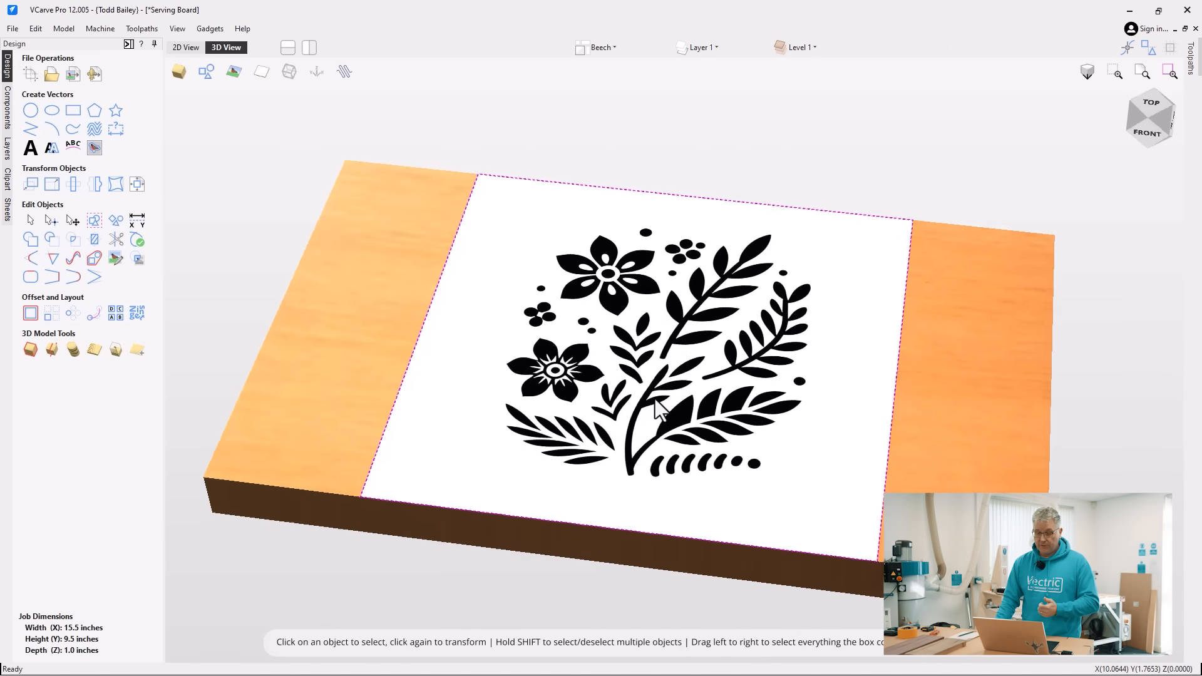
pyautogui.click(242, 78)
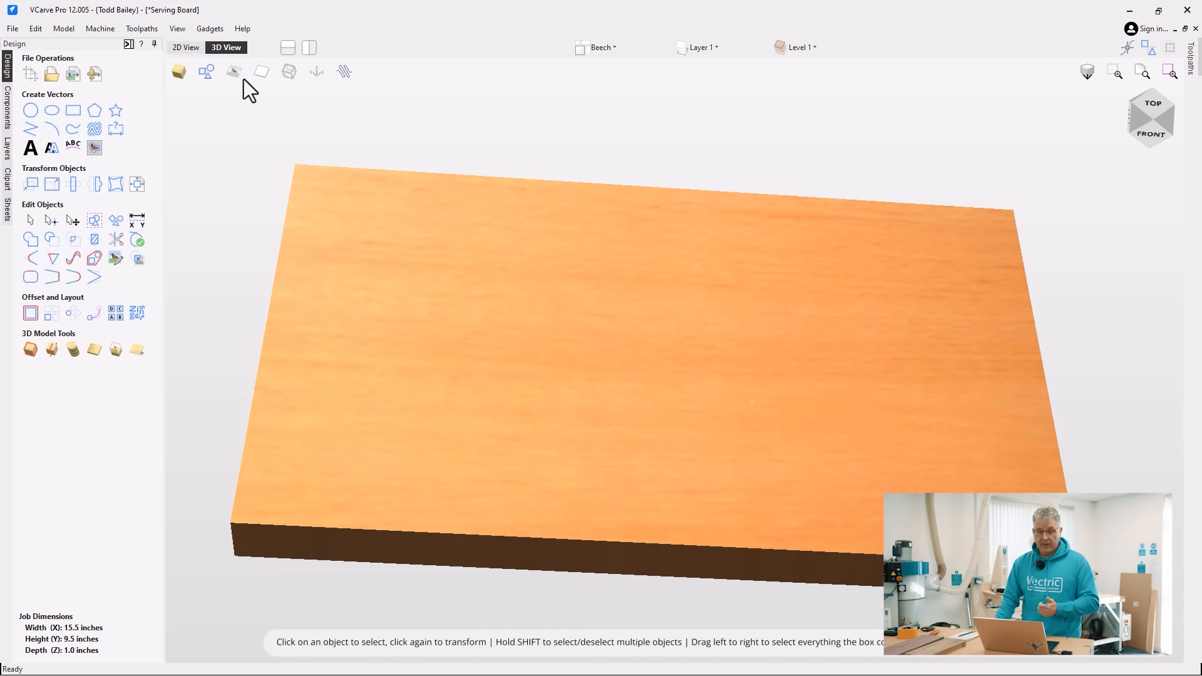
pyautogui.click(235, 73)
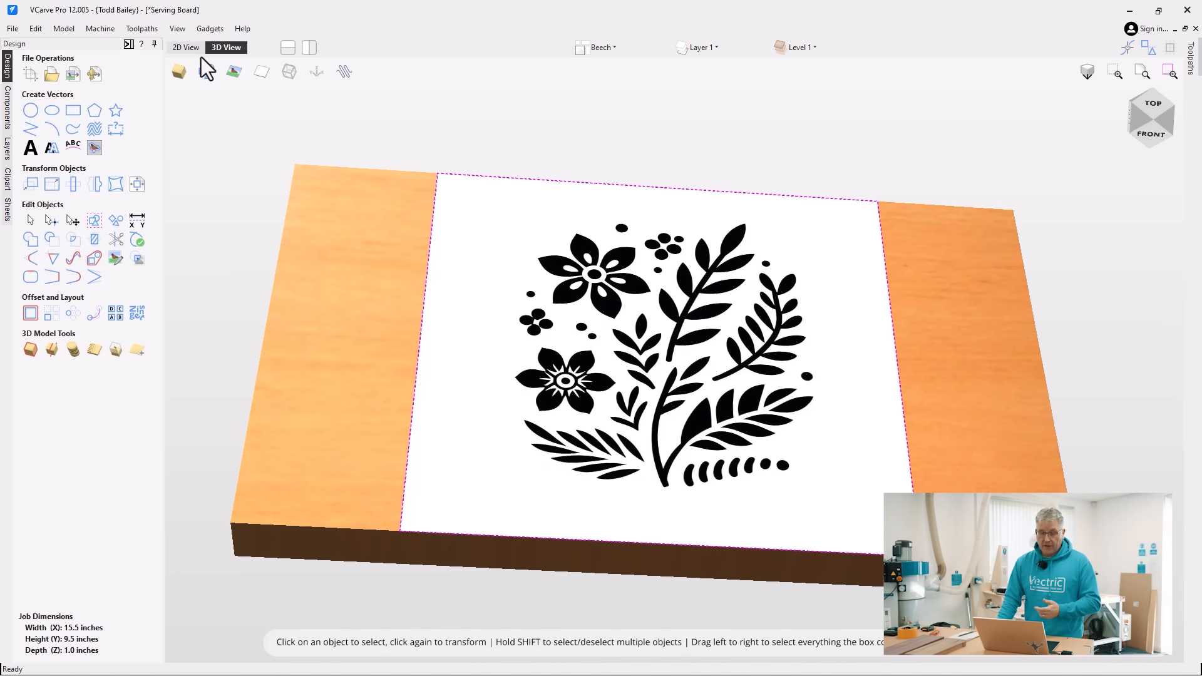
pyautogui.click(180, 48)
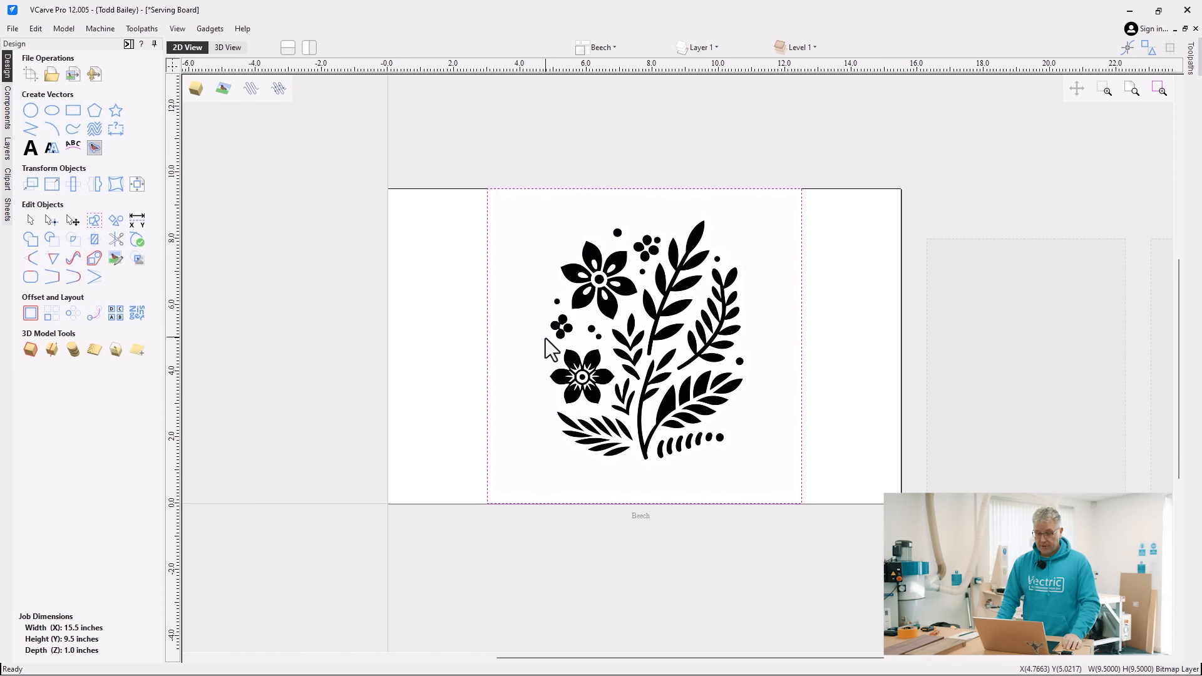
# Trace the flower bitmap with Black / White tracing and Group vectors enabled, previewing and applying the resulting outlines
pyautogui.click(94, 149)
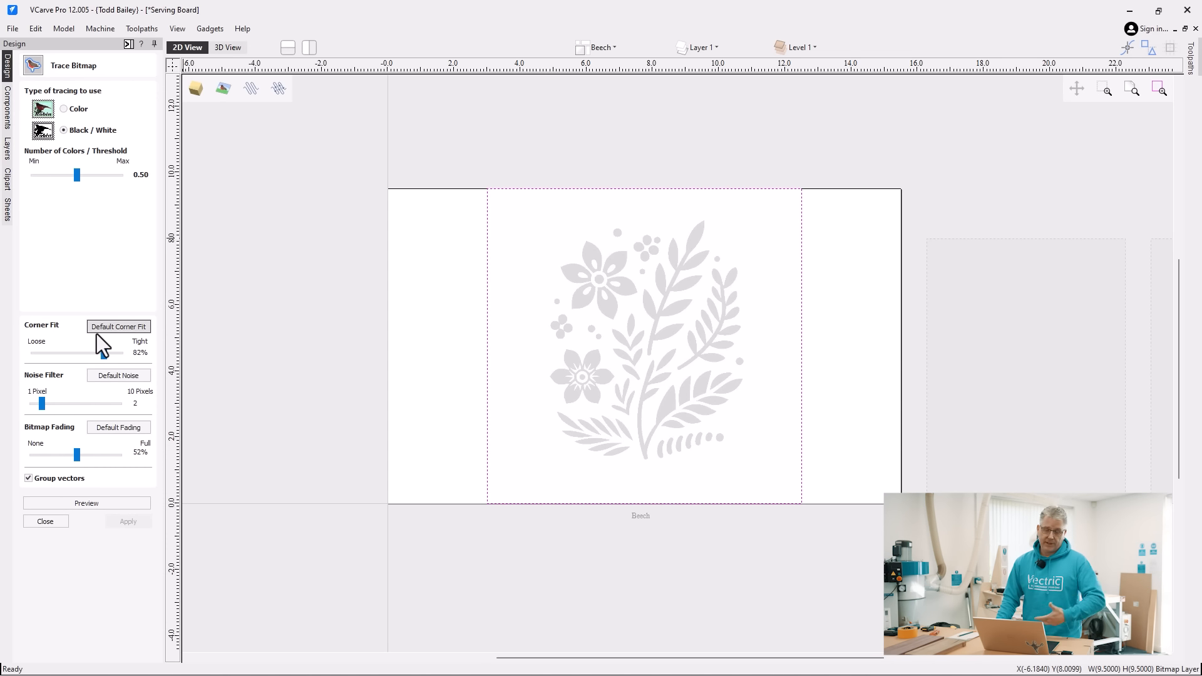
pyautogui.click(100, 504)
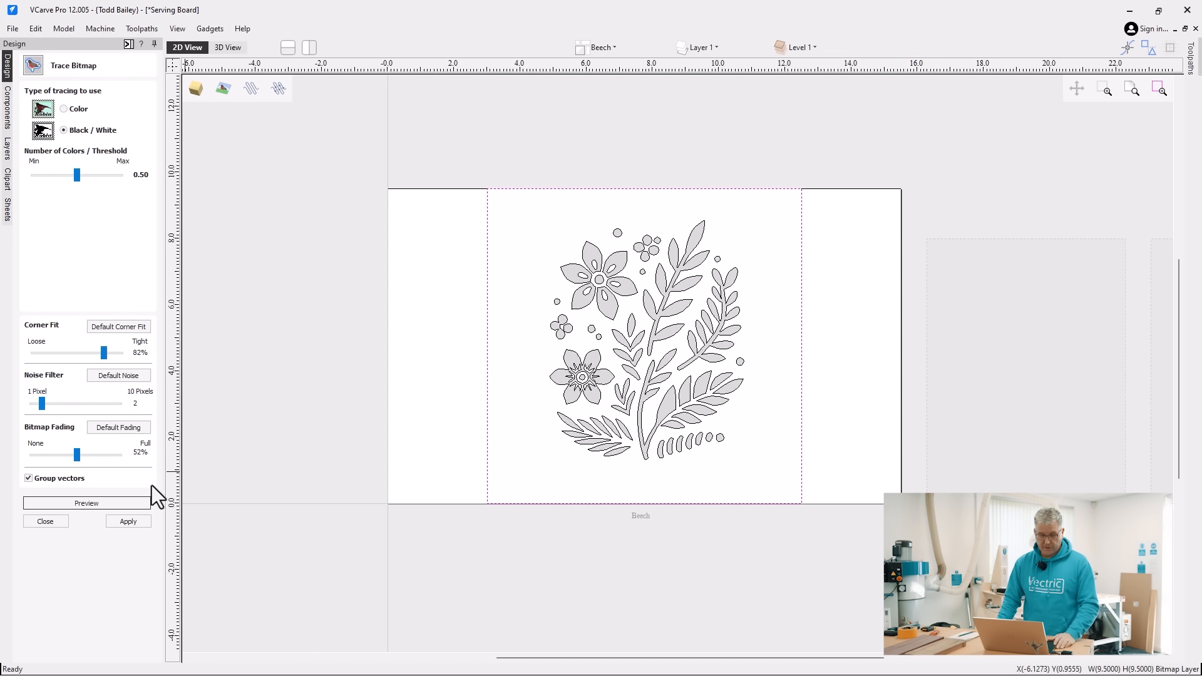
pyautogui.click(125, 522)
pyautogui.click(50, 522)
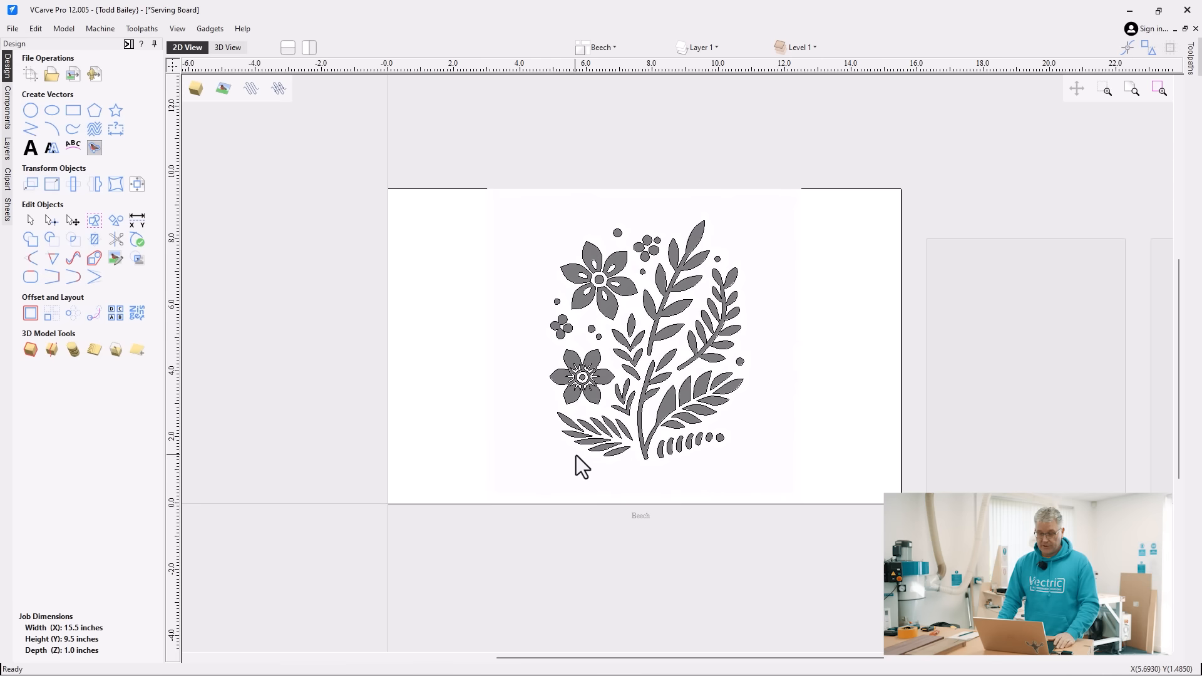
# Hide the bitmap in the 2D and 3D views so only the traced vectors show on the board
pyautogui.click(214, 88)
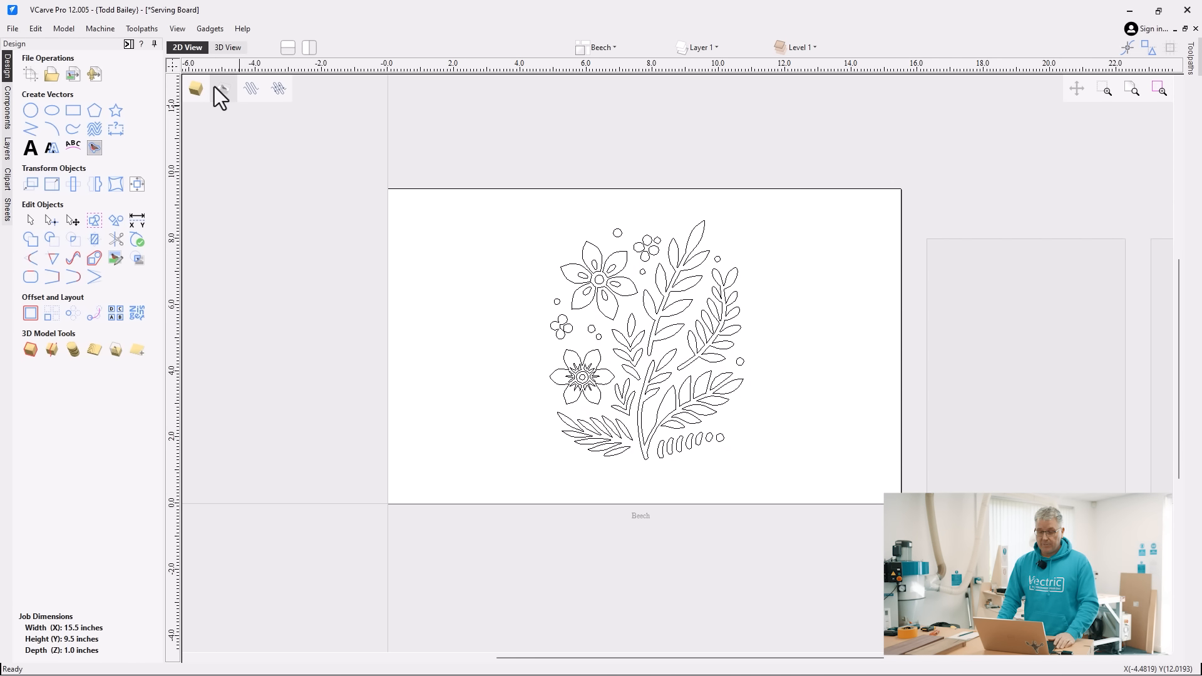
pyautogui.click(235, 50)
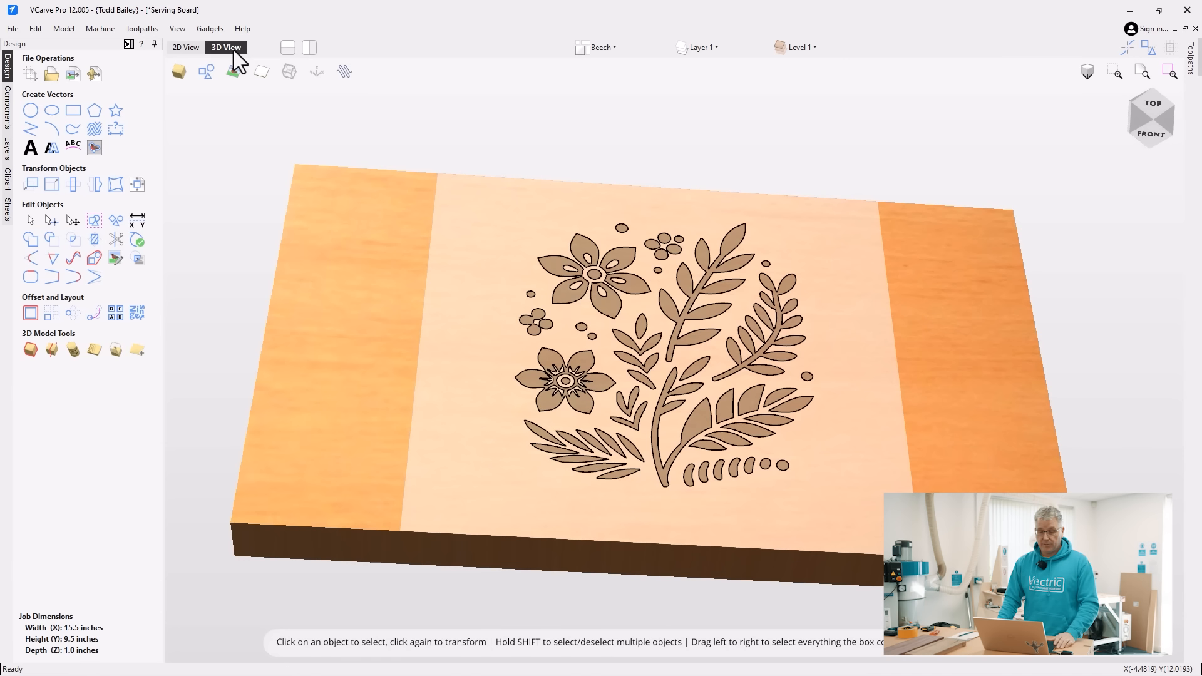
pyautogui.click(189, 50)
# Select the whole traced floral design and move it horizontally to the left half of the board
pyautogui.scroll(1, 686, 347)
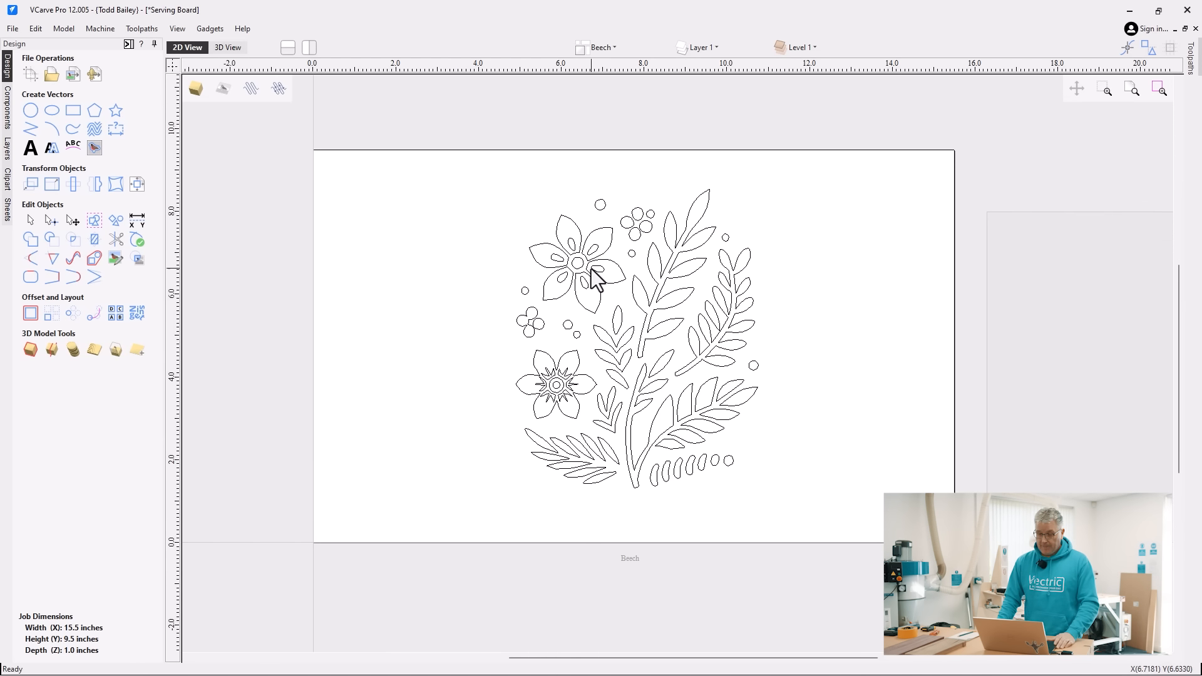
pyautogui.moveTo(445, 149); pyautogui.dragTo(840, 516)
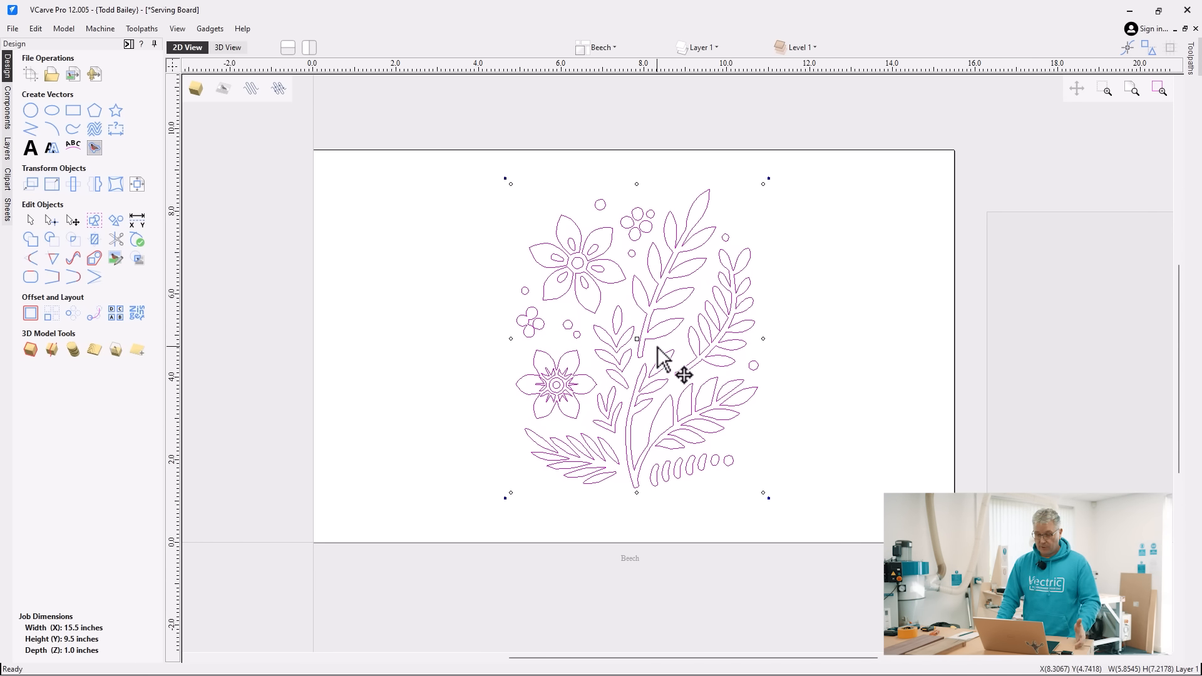
pyautogui.moveTo(637, 336); pyautogui.dragTo(471, 337)
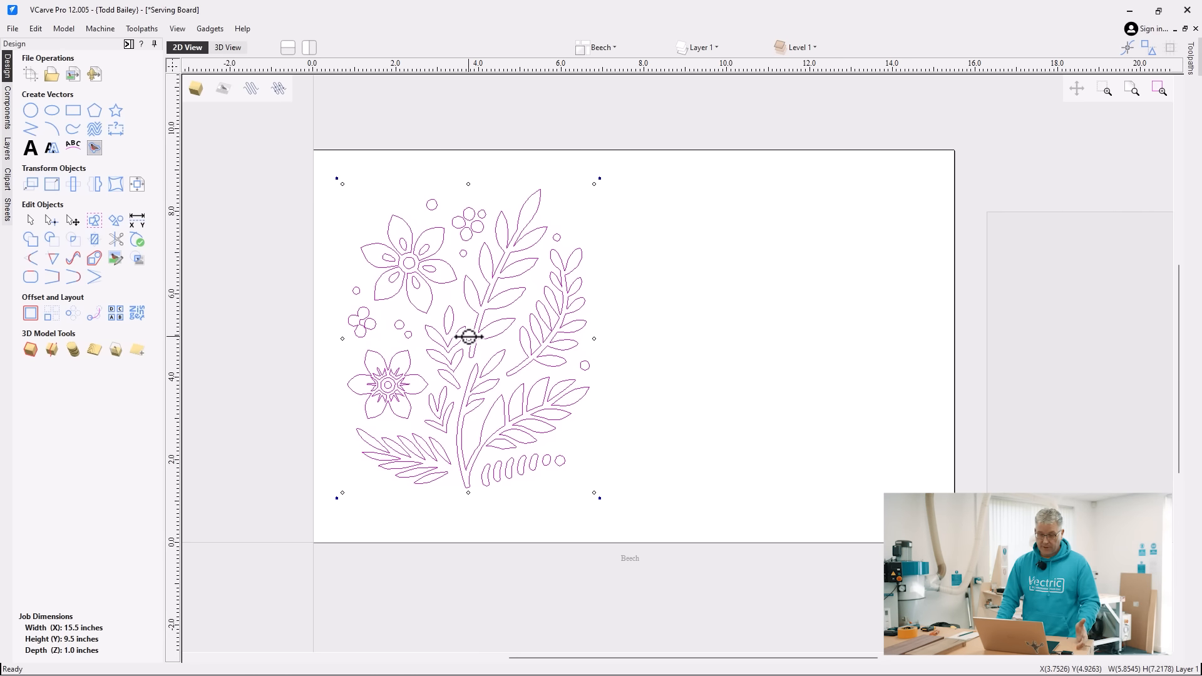
# Scale the floral design proportionally to a width of 5 inches, working on the board in 3D from above
pyautogui.click(227, 47)
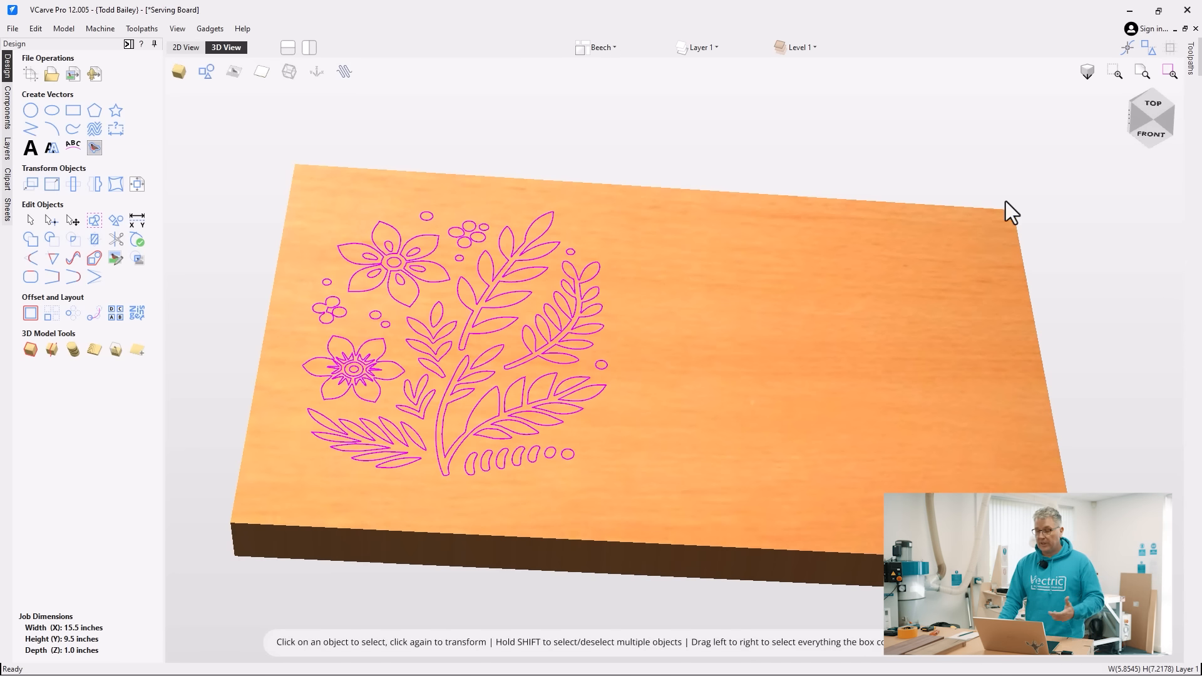
pyautogui.click(1150, 107)
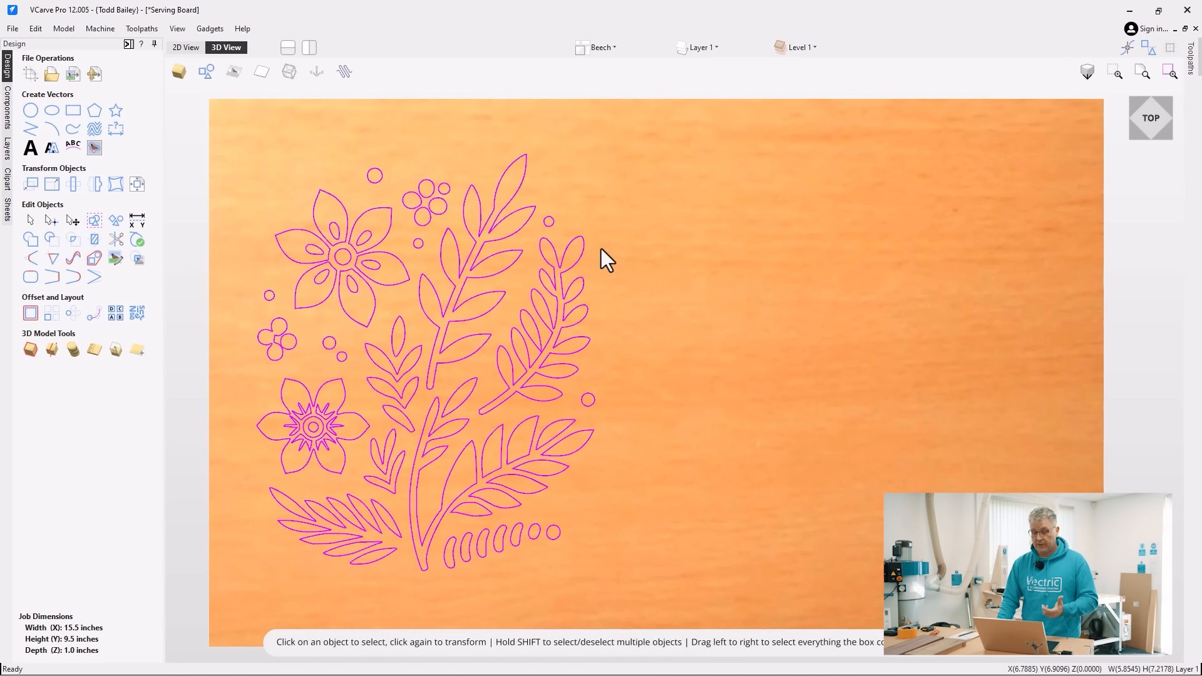
pyautogui.click(550, 339)
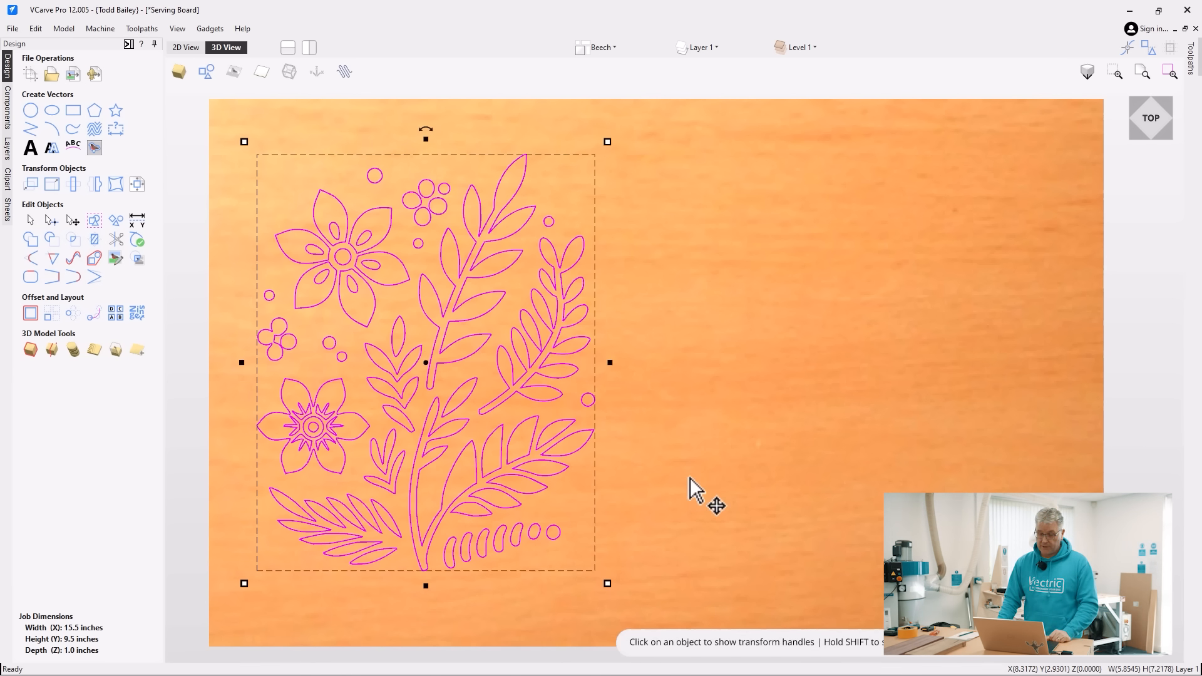
pyautogui.moveTo(609, 585)
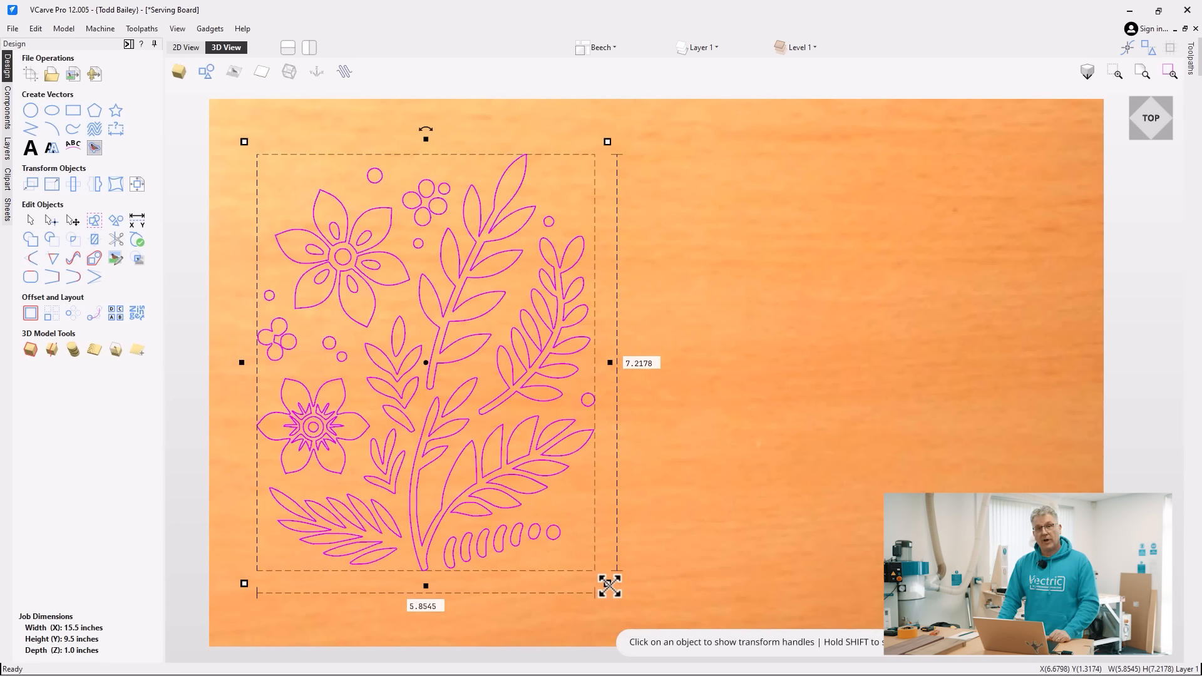
pyautogui.press('Tab')
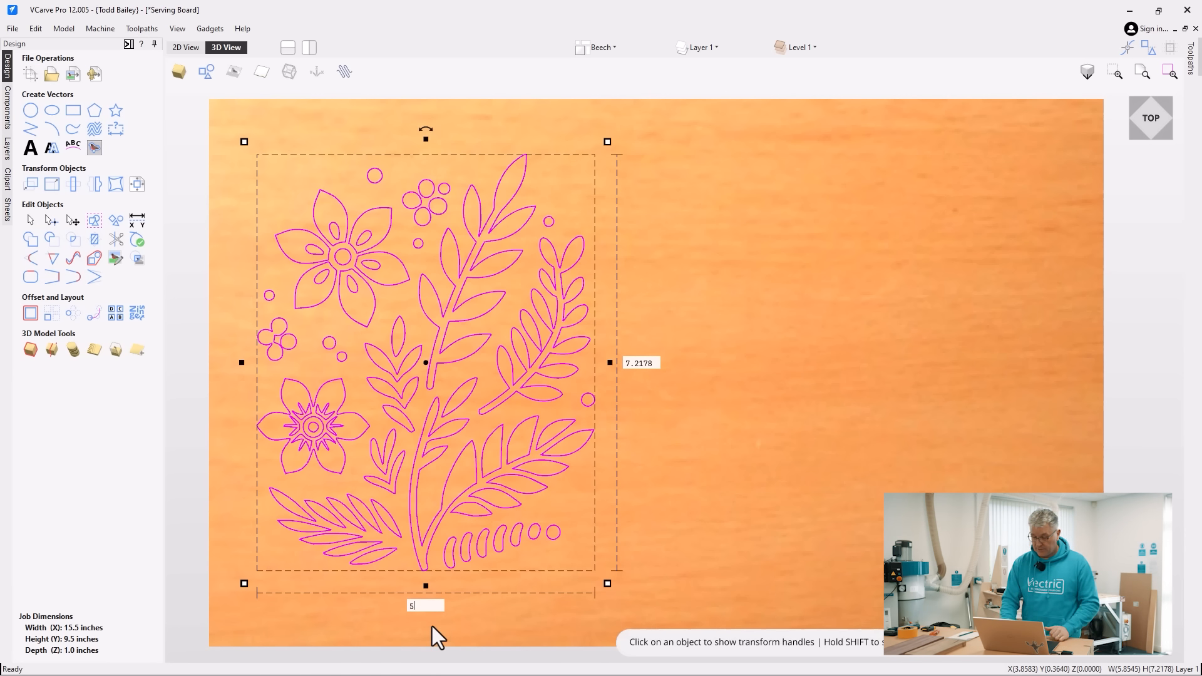
pyautogui.press('Return')
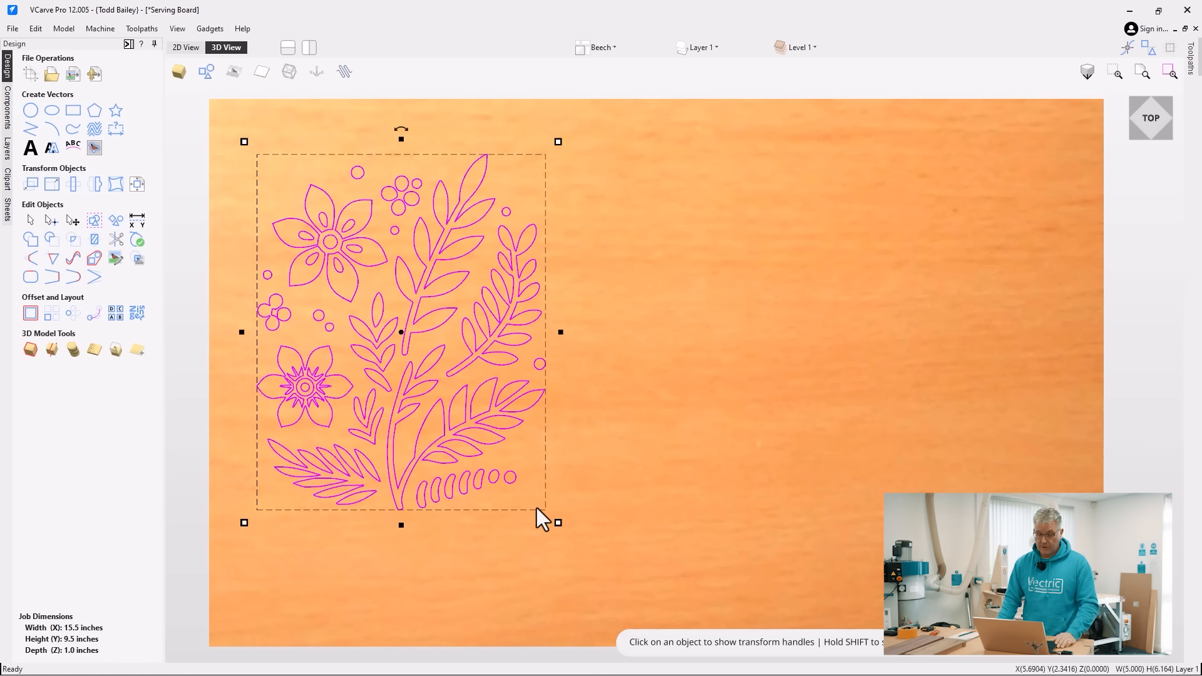
# Move the floral design down to a centre at about X 3.33, Y 4.57 and nudge it slightly up and right
pyautogui.moveTo(412, 321)
pyautogui.moveTo(413, 320); pyautogui.dragTo(398, 384)
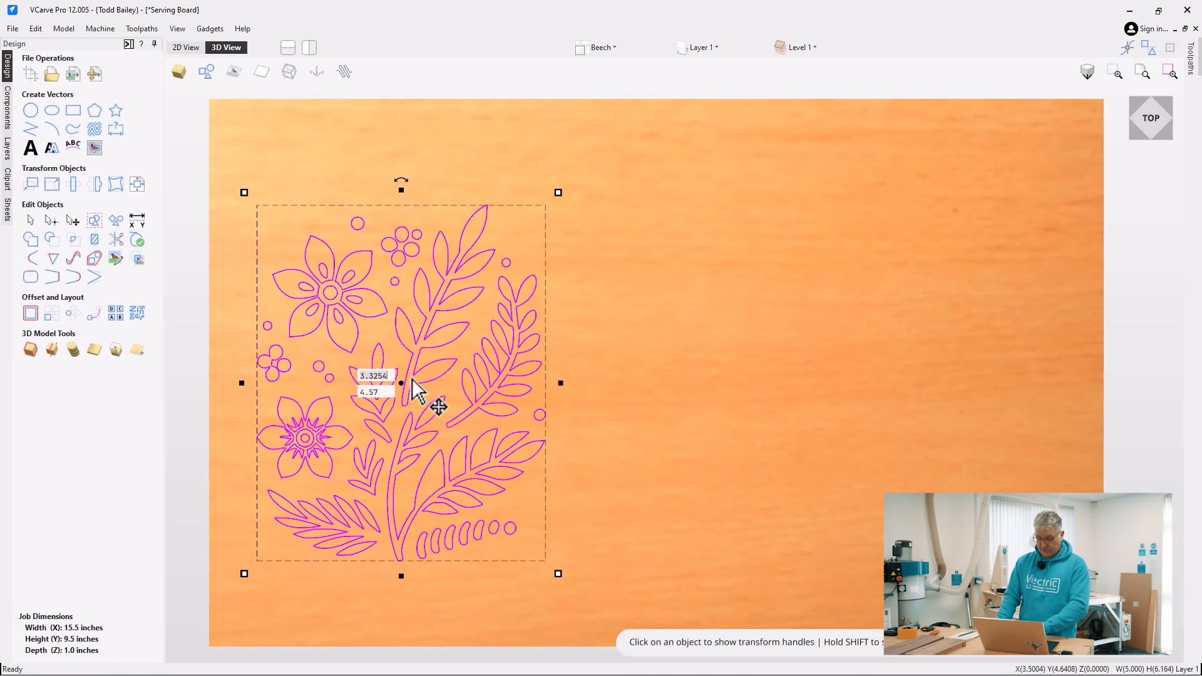
pyautogui.press('Up')
pyautogui.press('Up')
pyautogui.press('Right')
pyautogui.press('Right')
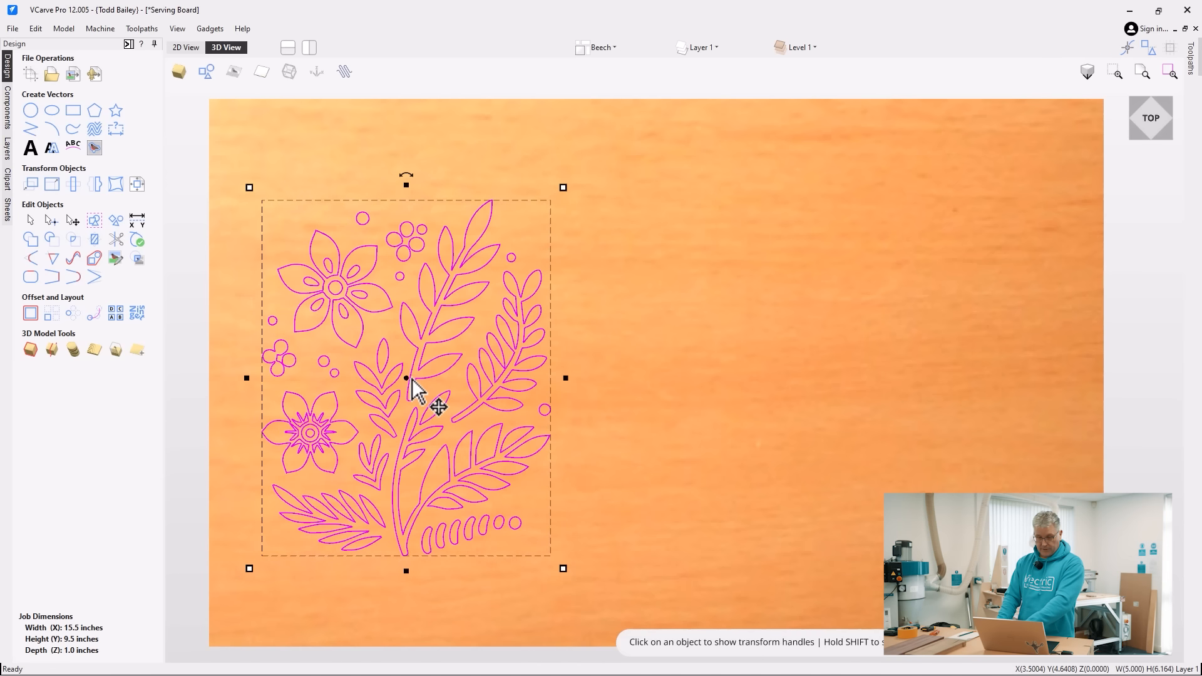
# Return to the 2D view and ungroup the traced floral design into individual vectors
pyautogui.click(683, 414)
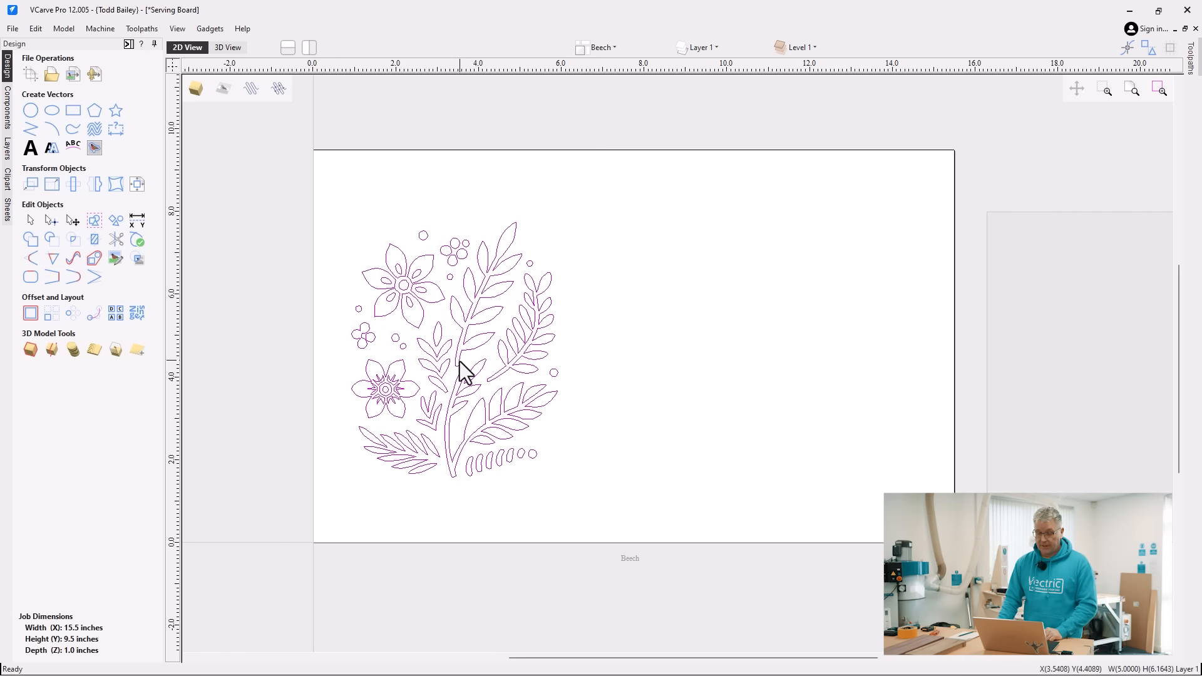
pyautogui.rightClick(460, 362)
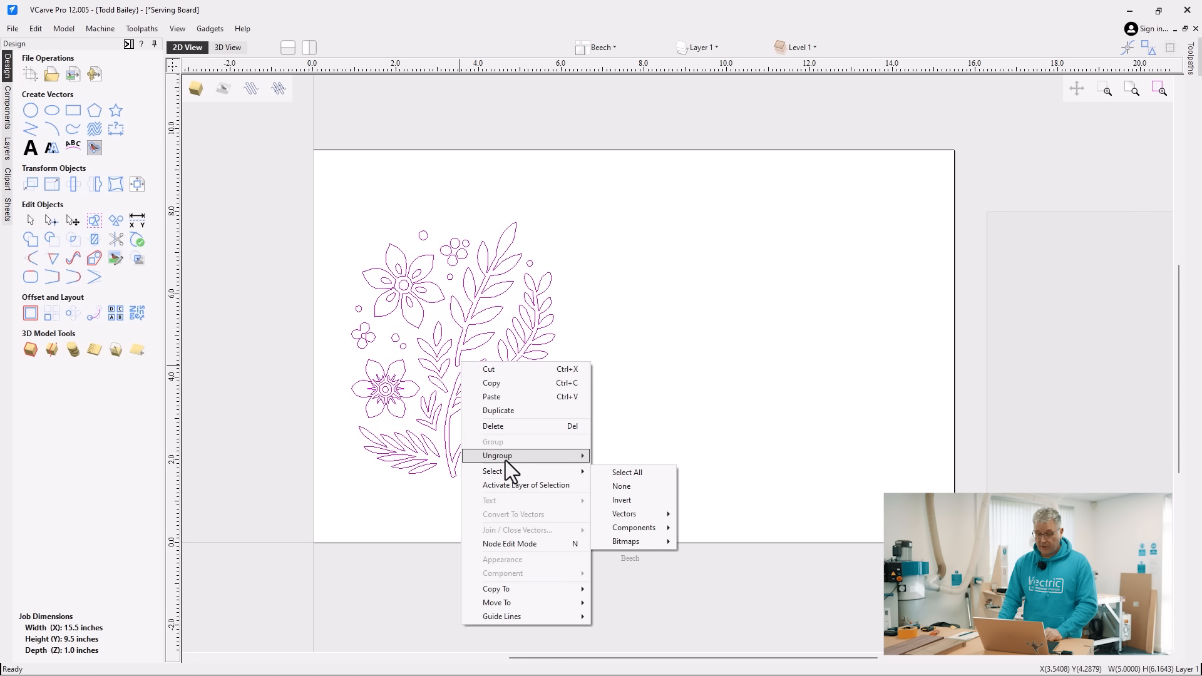
pyautogui.click(613, 457)
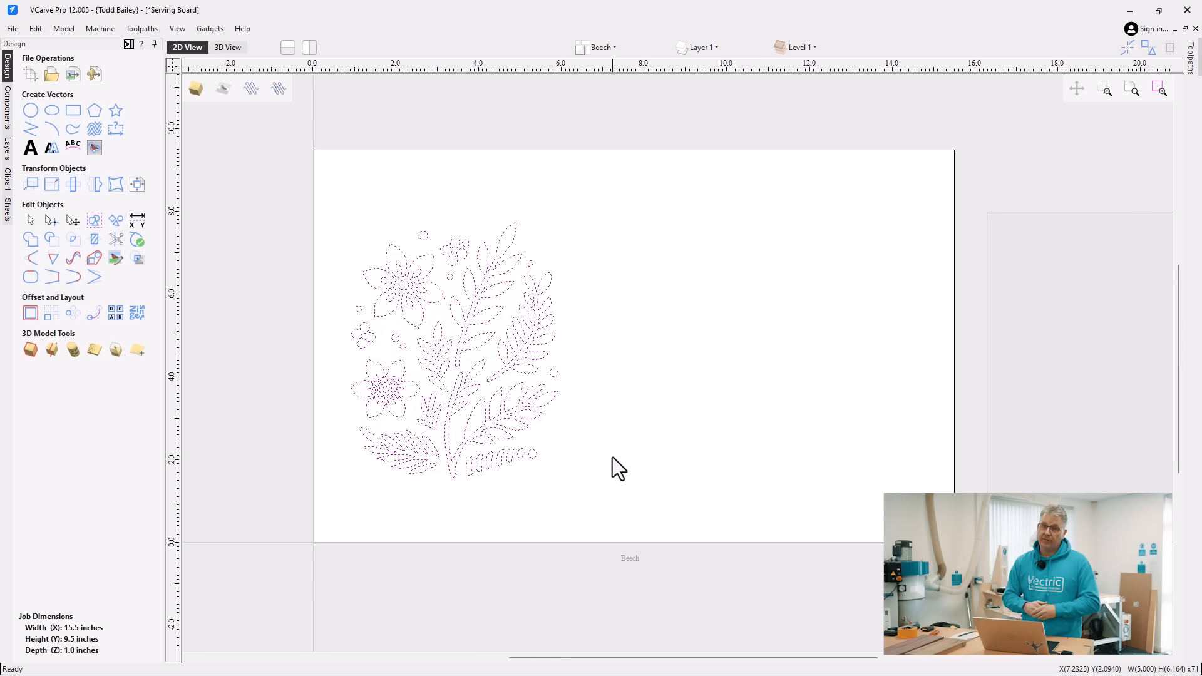
pyautogui.click(613, 457)
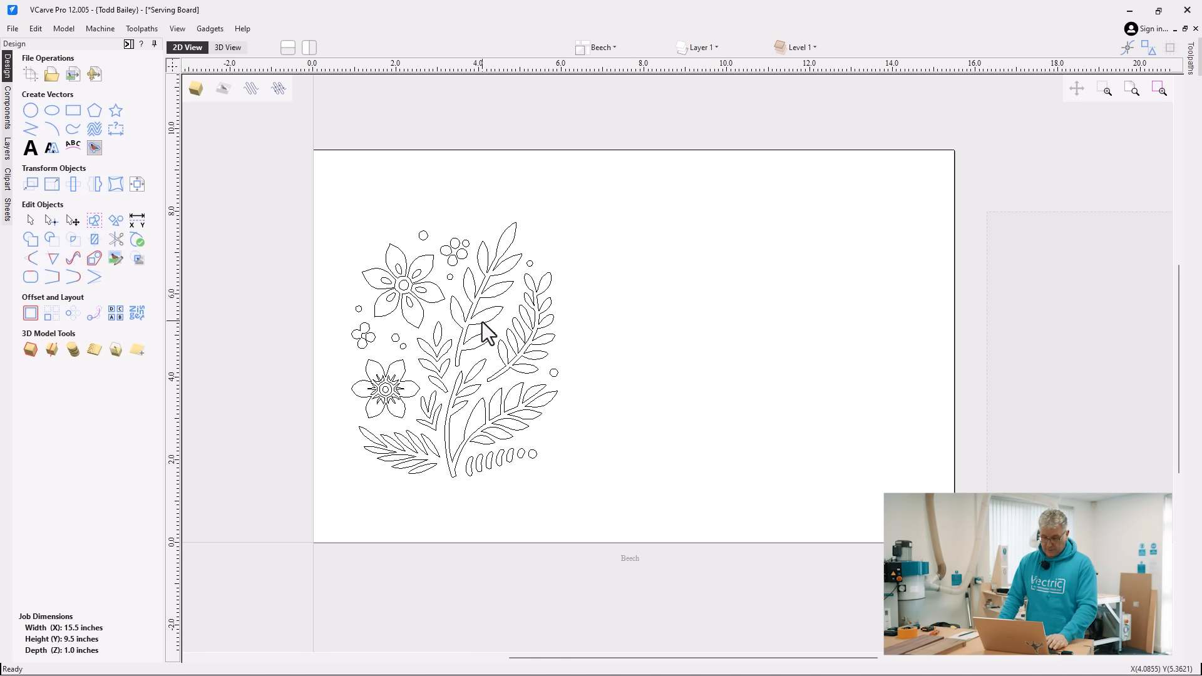
pyautogui.click(391, 315)
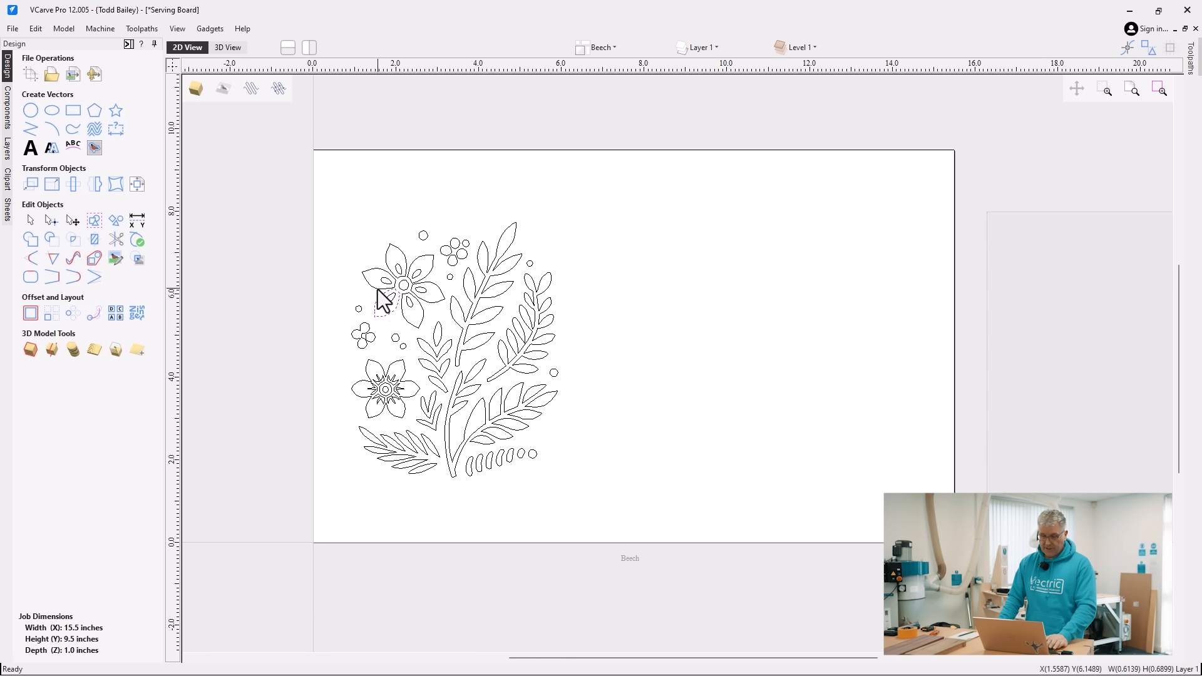
pyautogui.keyDown('shift'); pyautogui.click(377, 288); pyautogui.keyUp('shift')
pyautogui.keyDown('shift'); pyautogui.click(386, 258); pyautogui.keyUp('shift')
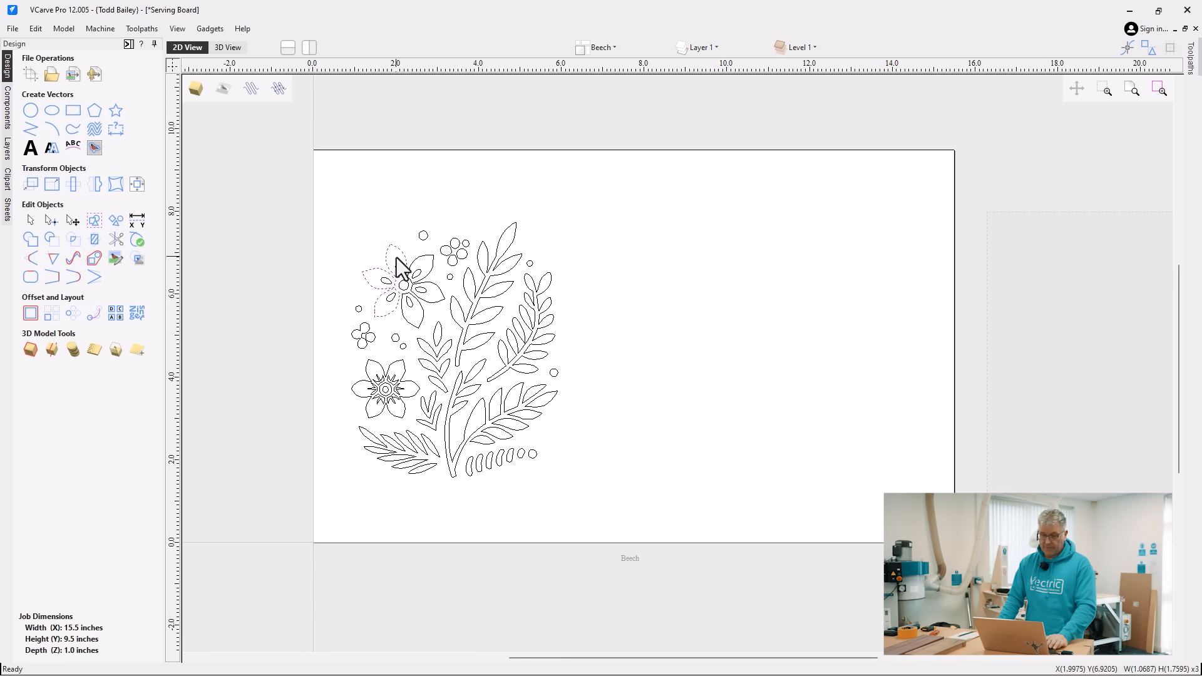
pyautogui.keyDown('shift'); pyautogui.click(431, 263); pyautogui.keyUp('shift')
pyautogui.keyDown('shift'); pyautogui.click(437, 300); pyautogui.keyUp('shift')
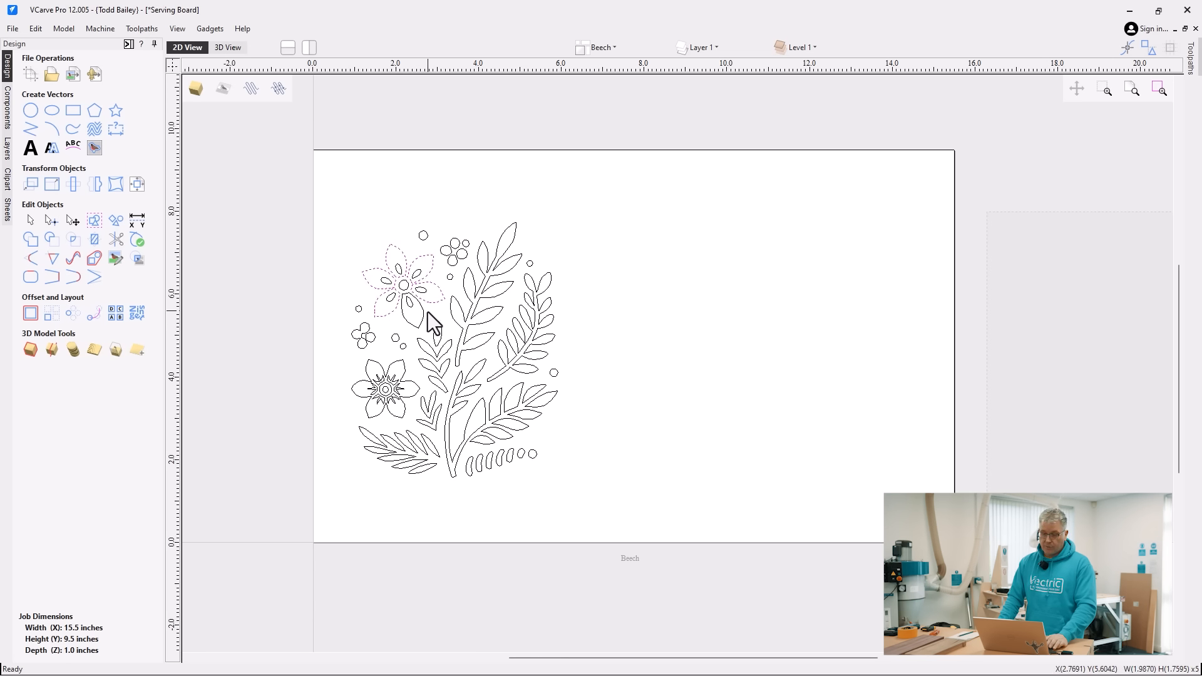
pyautogui.keyDown('shift'); pyautogui.click(421, 318); pyautogui.keyUp('shift')
pyautogui.keyDown('shift'); pyautogui.click(405, 286); pyautogui.keyUp('shift')
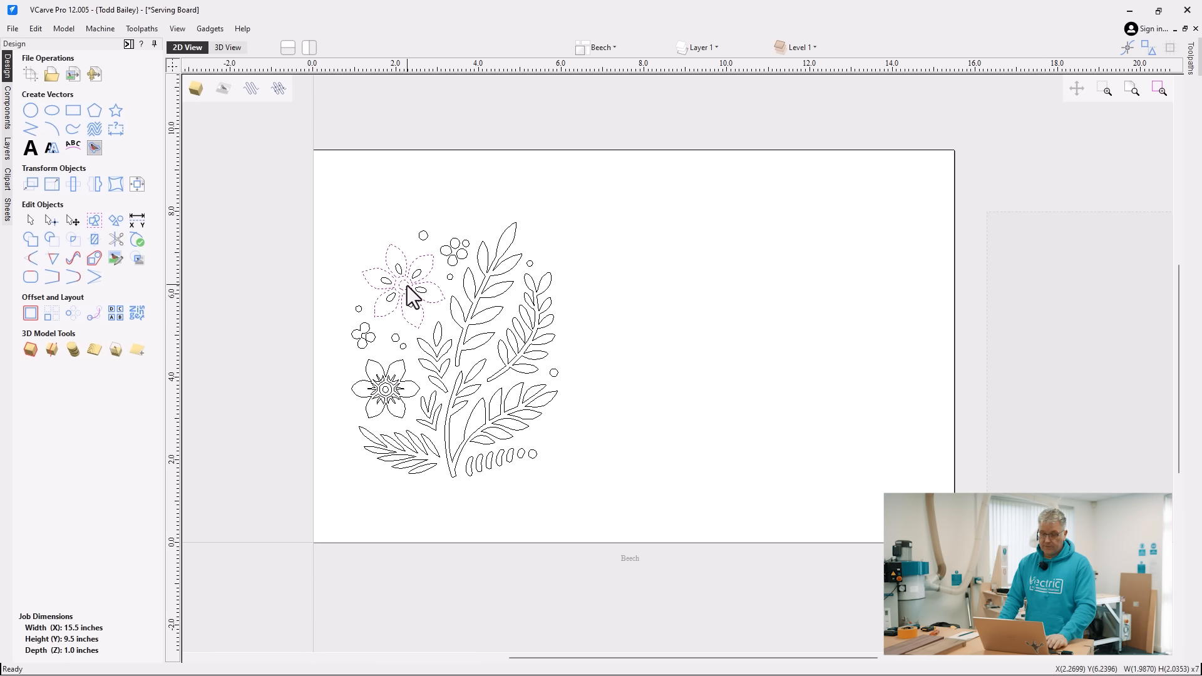
pyautogui.keyDown('shift'); pyautogui.click(424, 236); pyautogui.keyUp('shift')
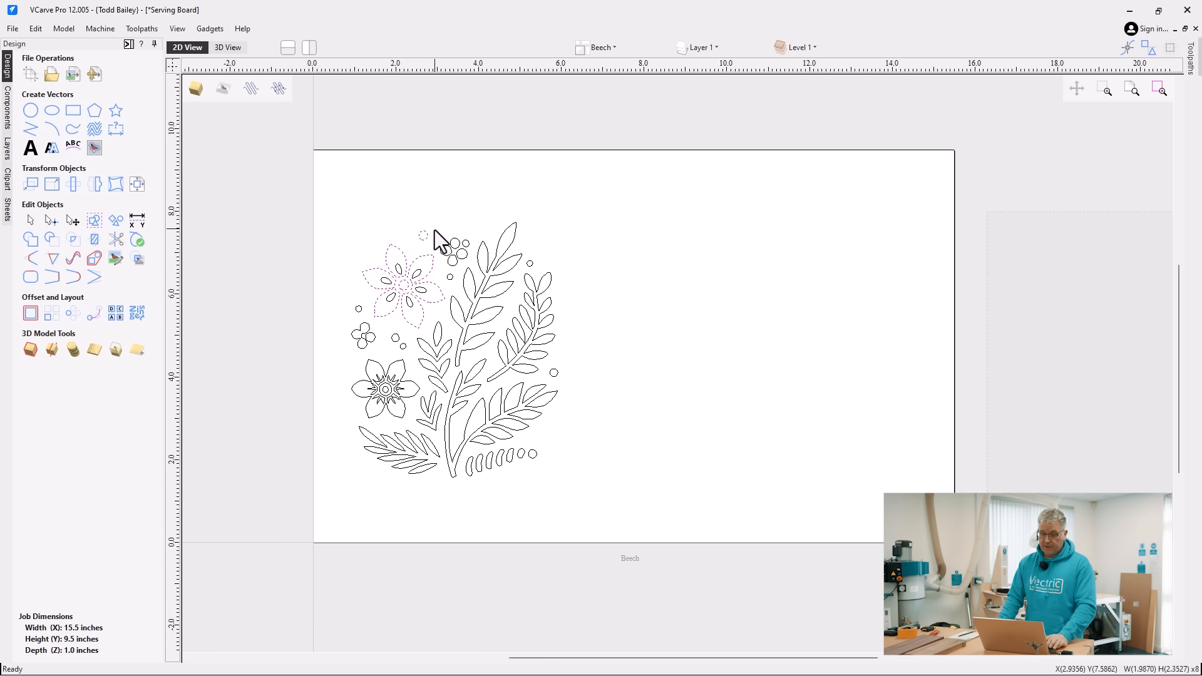
pyautogui.click(431, 213)
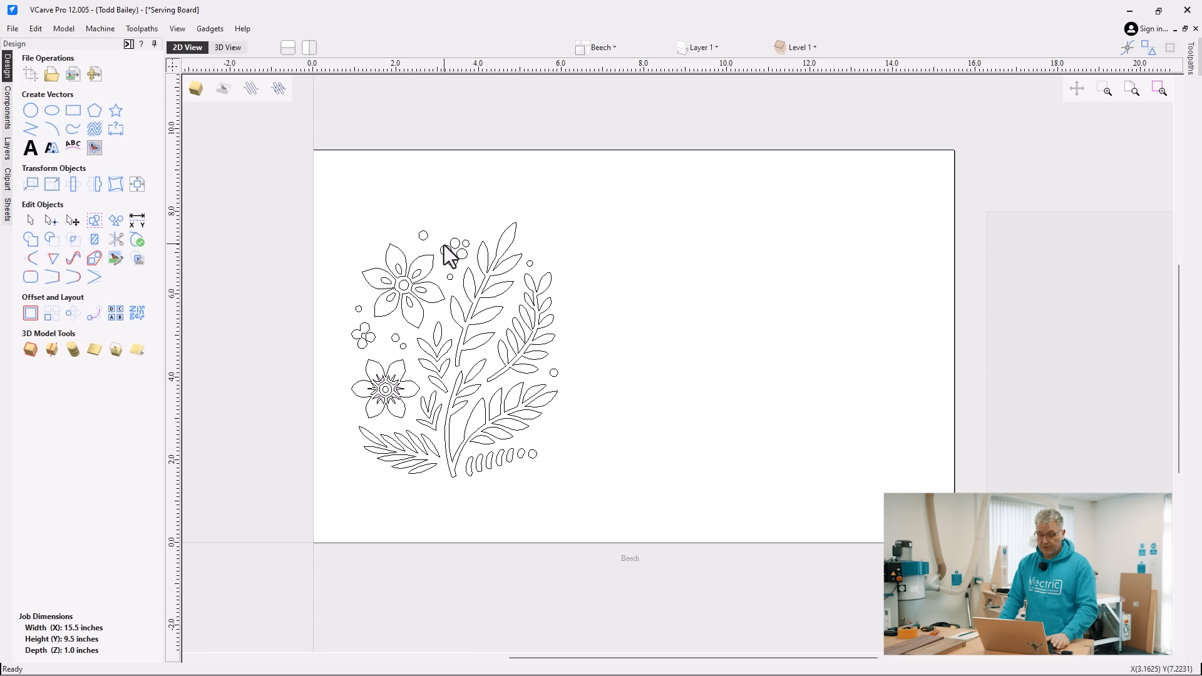
# Delete the four-circle cluster between the two flowers
pyautogui.scroll(2, 360, 333)
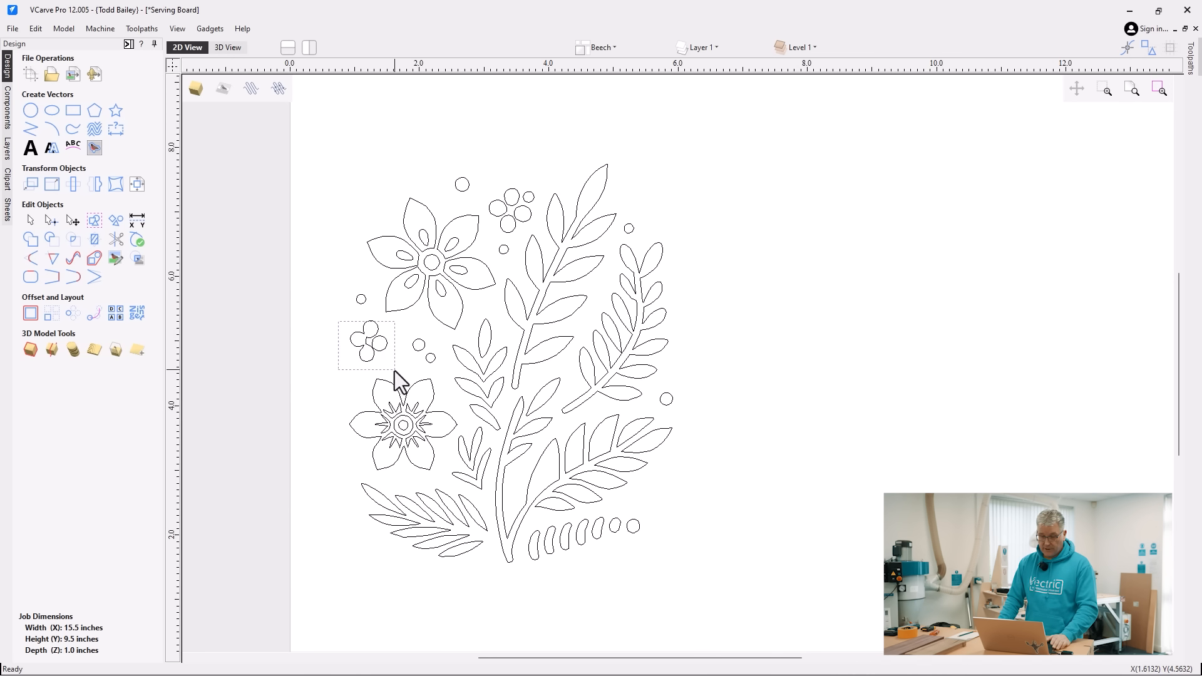
pyautogui.click(389, 367)
pyautogui.press('Delete')
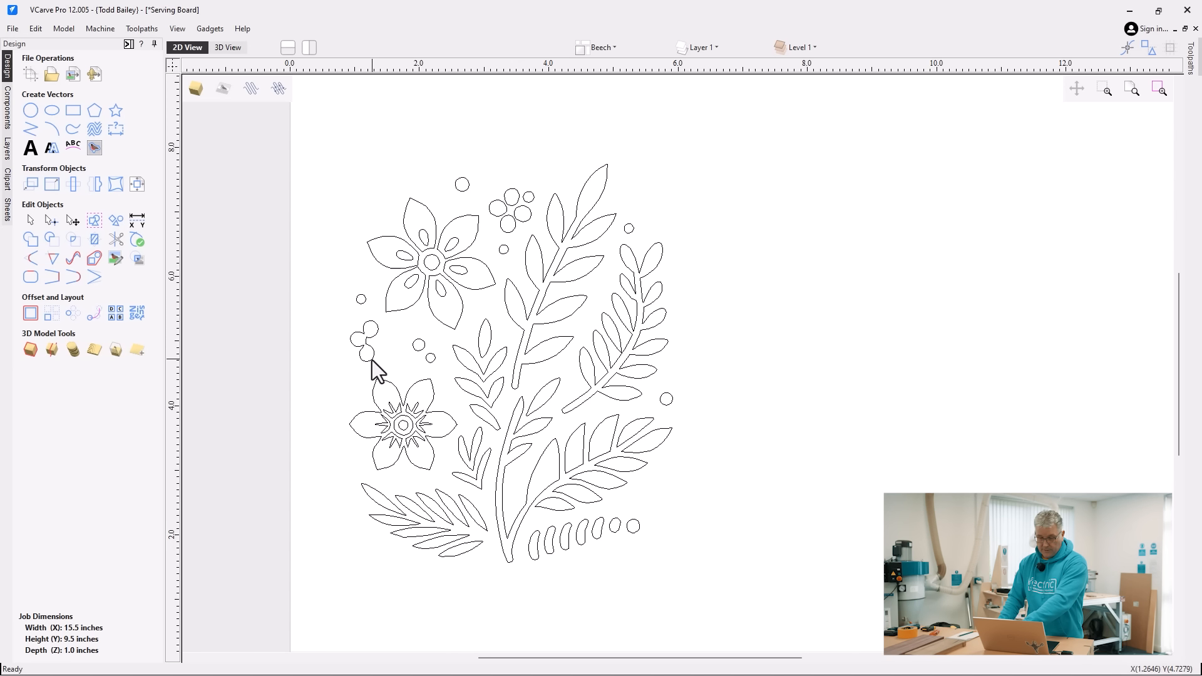
pyautogui.click(373, 358)
pyautogui.press('Delete')
# Copy the four larger circles of the upper cluster into the gap between the flowers, rotate them into a square arrangement and nudge them right
pyautogui.moveTo(479, 180); pyautogui.dragTo(532, 243)
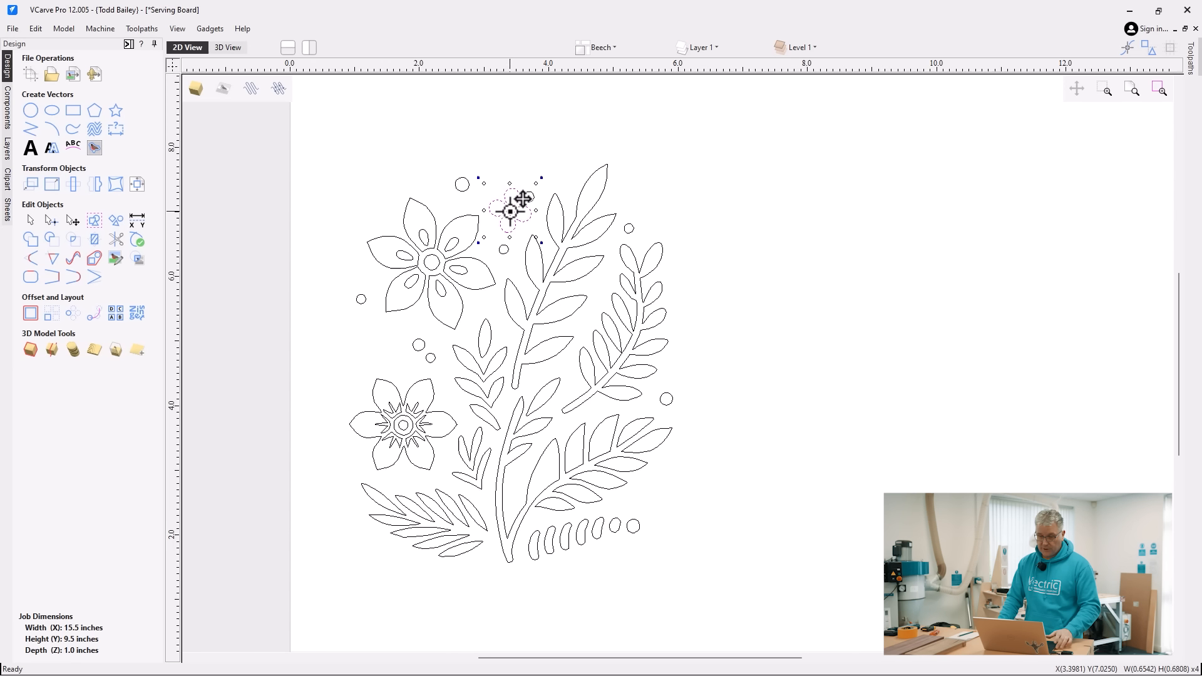
pyautogui.moveTo(512, 201); pyautogui.dragTo(430, 332)
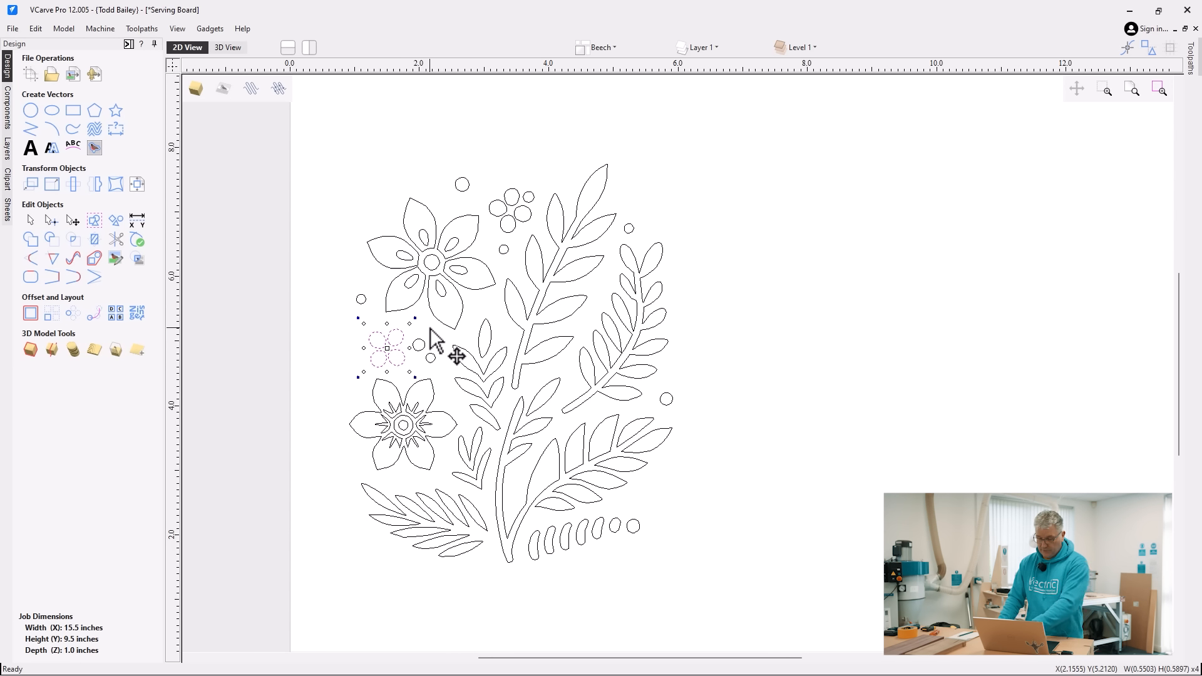
pyautogui.press('Right')
pyautogui.press('Right')
pyautogui.press('Up')
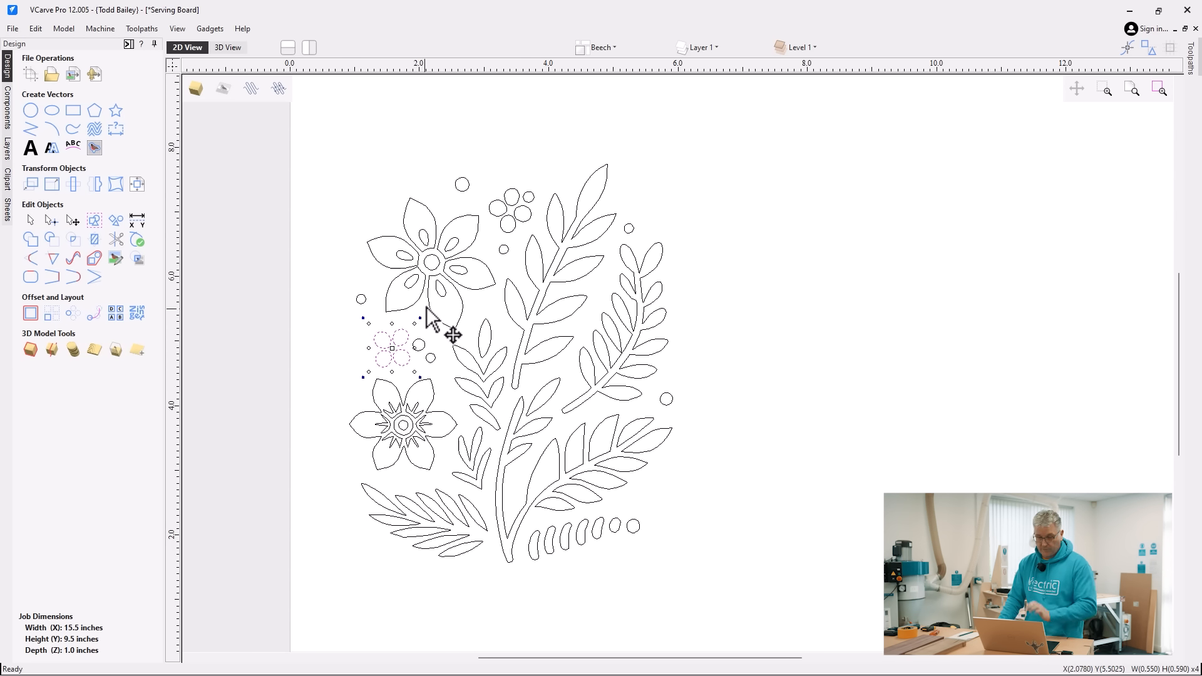
pyautogui.click(314, 210)
# Switch to the 3D view and select the upper flower's six outer petals and centre circle
pyautogui.click(226, 48)
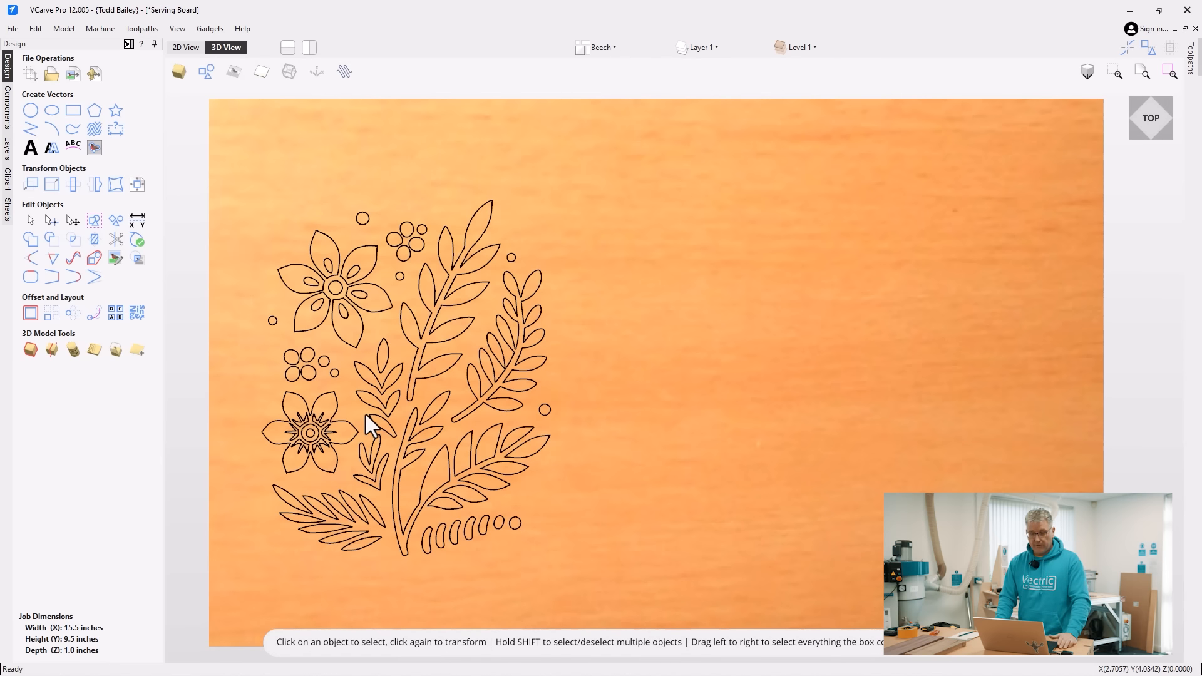
pyautogui.click(365, 310)
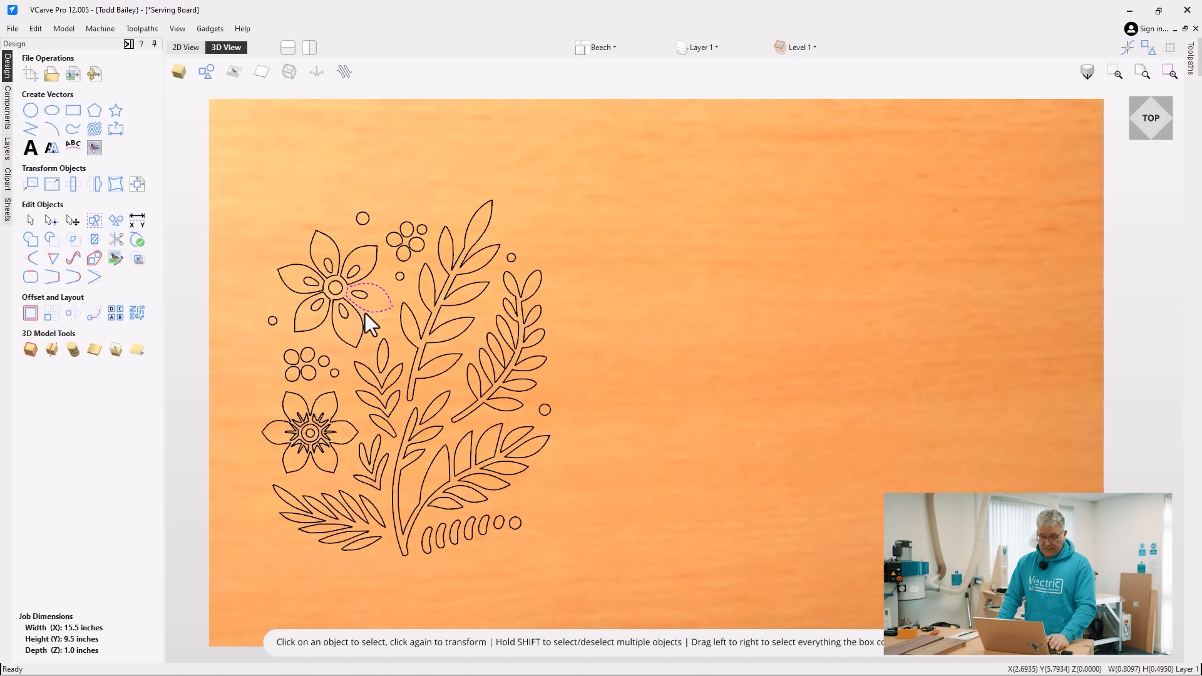
pyautogui.keyDown('shift'); pyautogui.click(369, 272); pyautogui.keyUp('shift')
pyautogui.keyDown('shift'); pyautogui.click(323, 268); pyautogui.keyUp('shift')
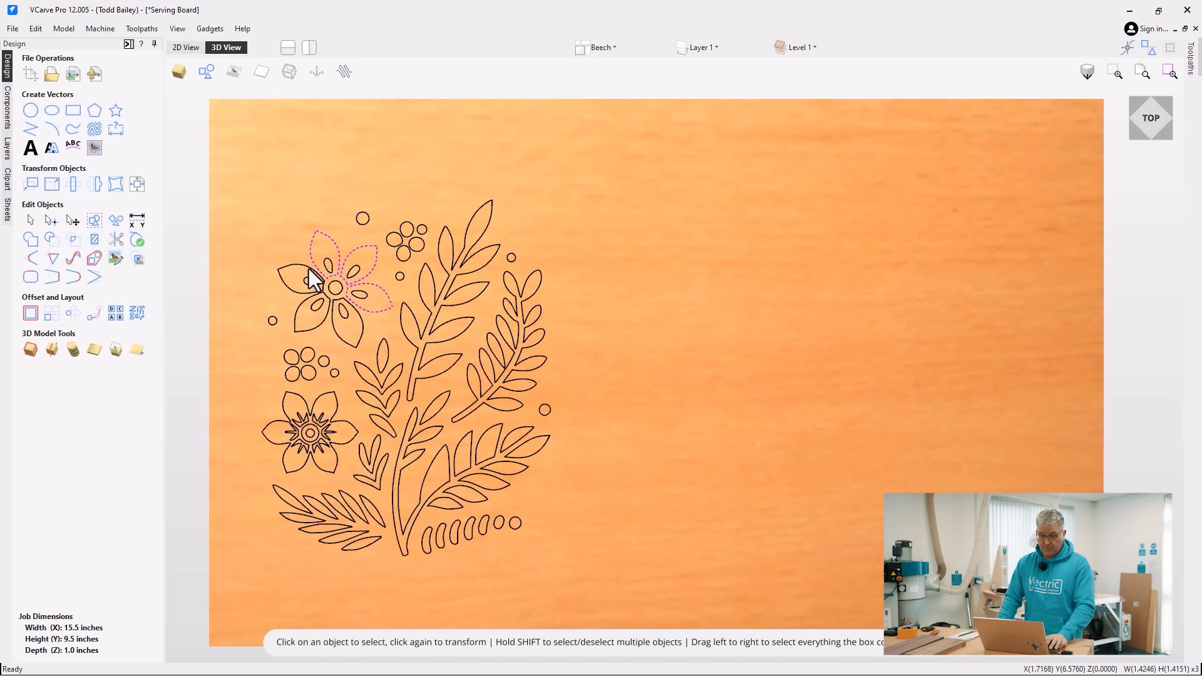
pyautogui.keyDown('shift'); pyautogui.click(309, 269); pyautogui.keyUp('shift')
pyautogui.keyDown('shift'); pyautogui.click(301, 307); pyautogui.keyUp('shift')
pyautogui.keyDown('shift'); pyautogui.click(344, 309); pyautogui.keyUp('shift')
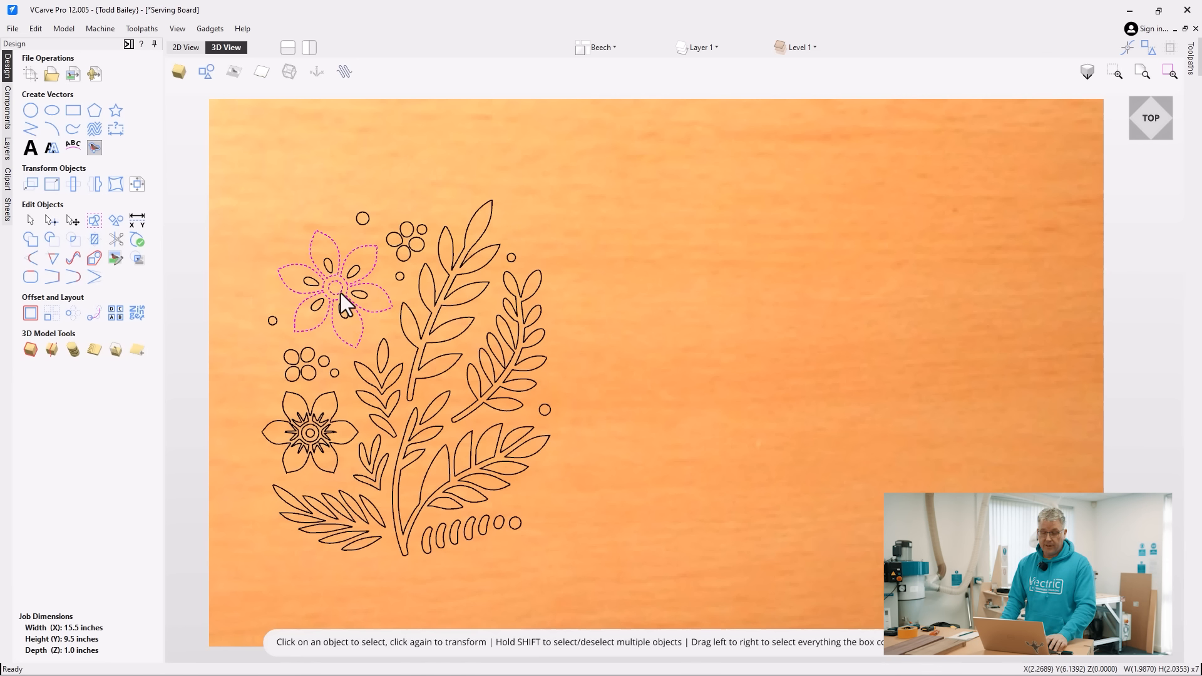
# Add the single circles and circle clusters around the flowers and stems, plus the lower flower's outer petals, to the selection
pyautogui.keyDown('shift'); pyautogui.click(373, 219); pyautogui.keyUp('shift')
pyautogui.keyDown('shift'); pyautogui.click(428, 273); pyautogui.keyUp('shift')
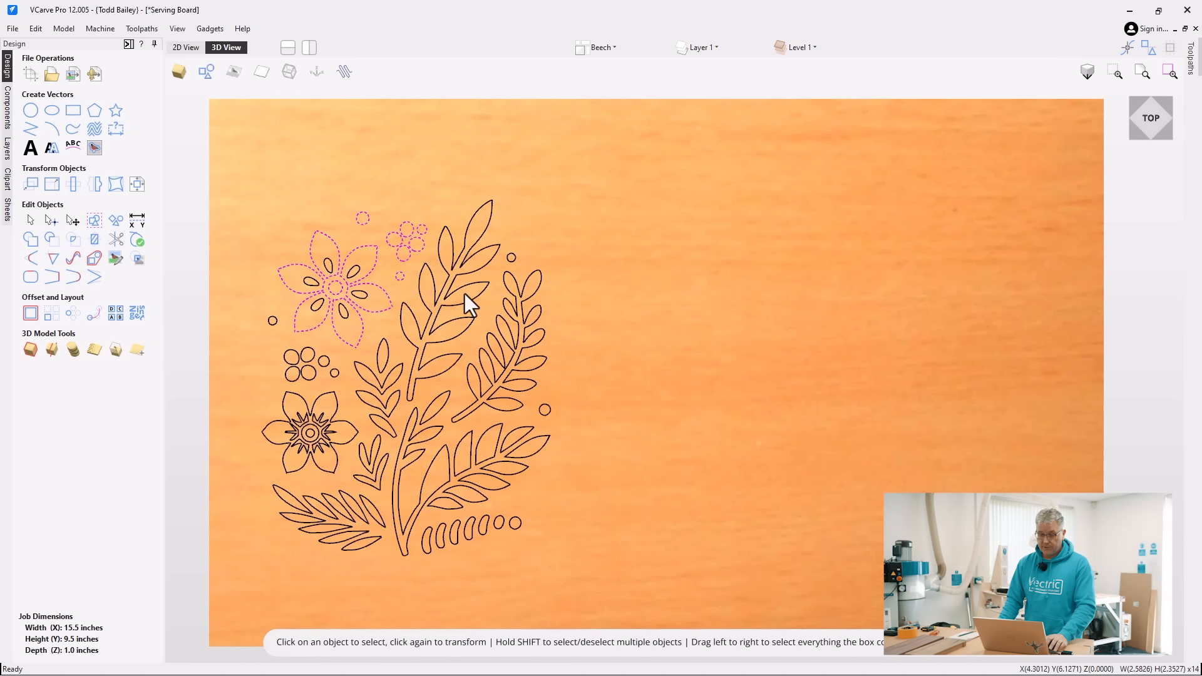
pyautogui.keyDown('shift'); pyautogui.click(545, 409); pyautogui.keyUp('shift')
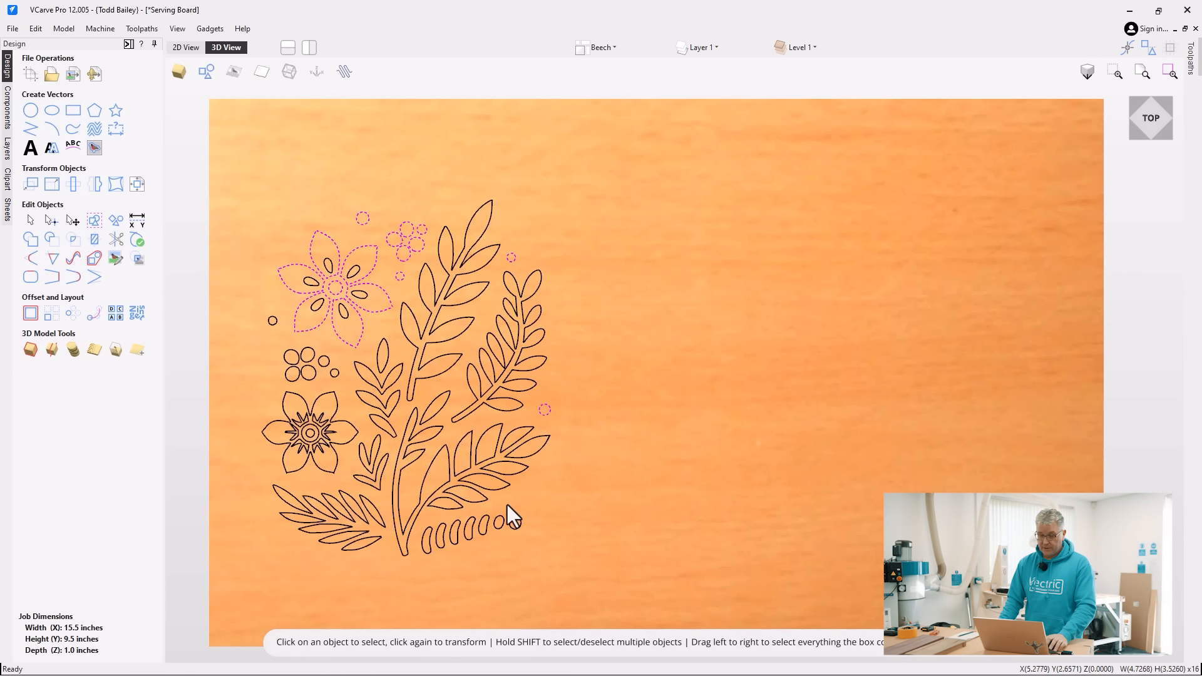
pyautogui.keyDown('shift'); pyautogui.click(272, 323); pyautogui.keyUp('shift')
pyautogui.keyDown('shift'); pyautogui.click(291, 358); pyautogui.keyUp('shift')
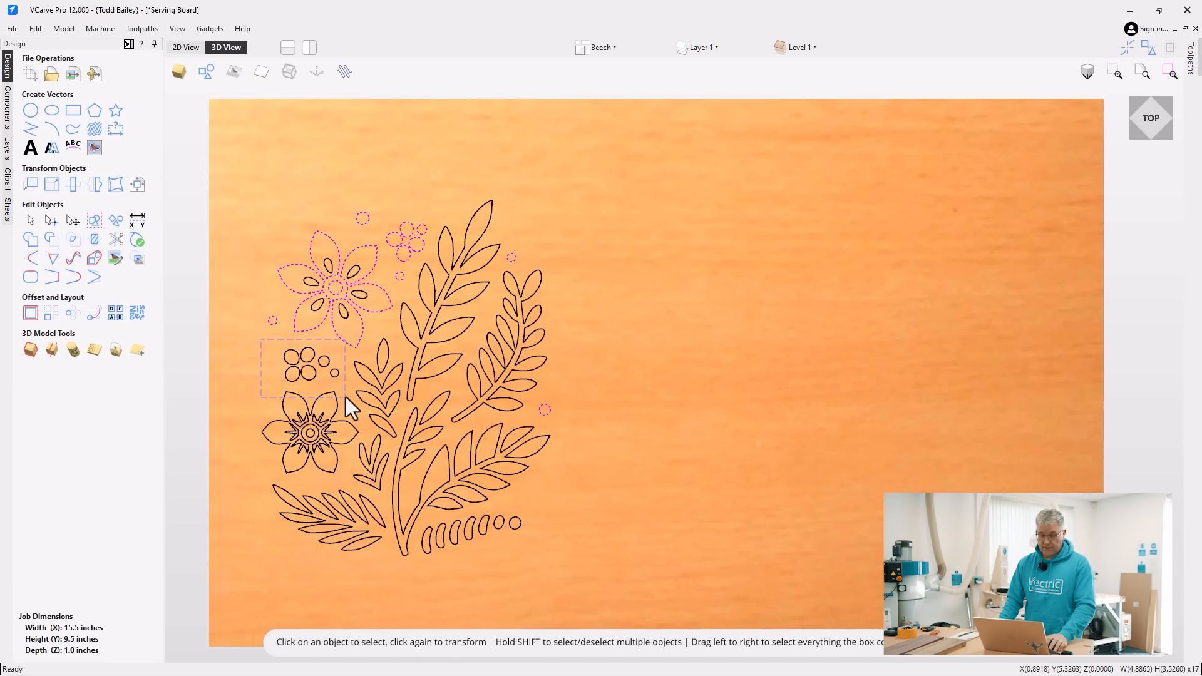
pyautogui.keyDown('shift'); pyautogui.click(307, 404); pyautogui.keyUp('shift')
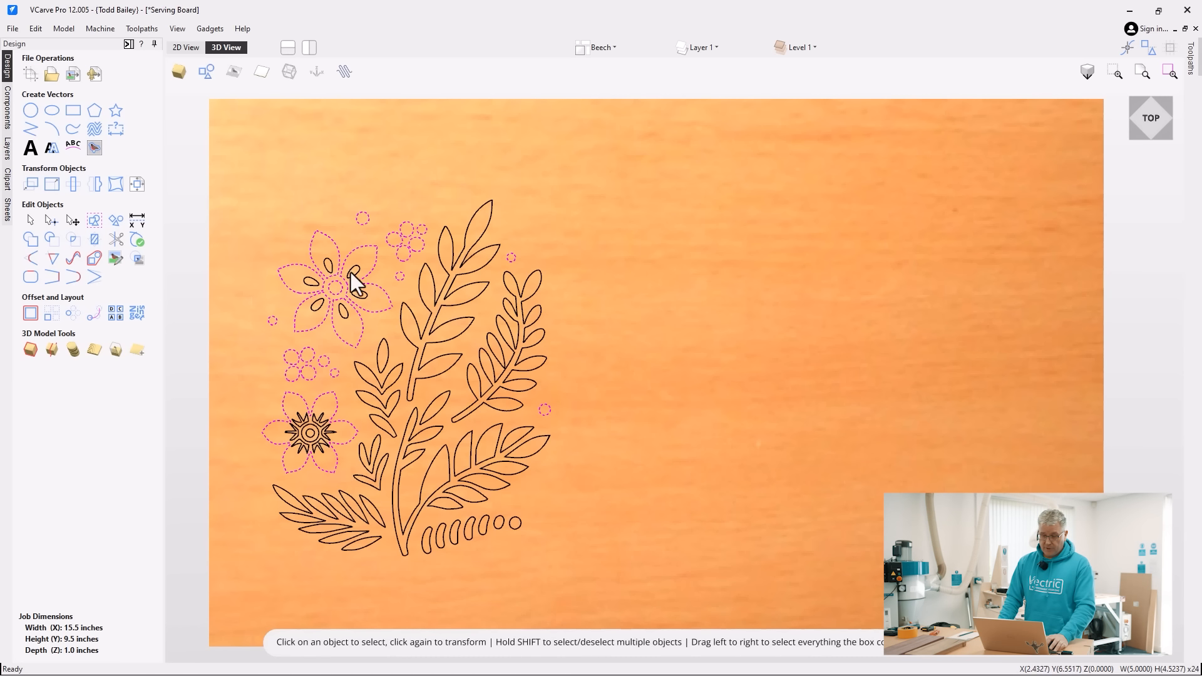
# Move the selected petals and circles to a new layer named Purple Heart with an orange drawing color, then clear the selection
pyautogui.rightClick(370, 311)
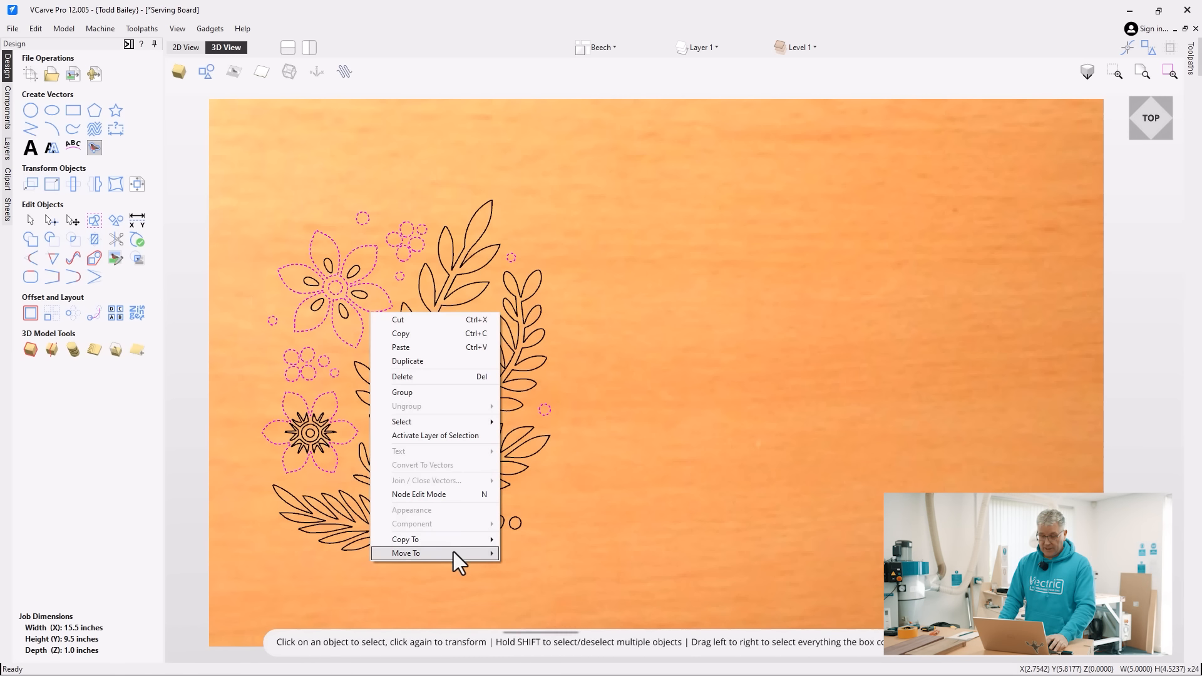
pyautogui.moveTo(454, 554)
pyautogui.moveTo(530, 582)
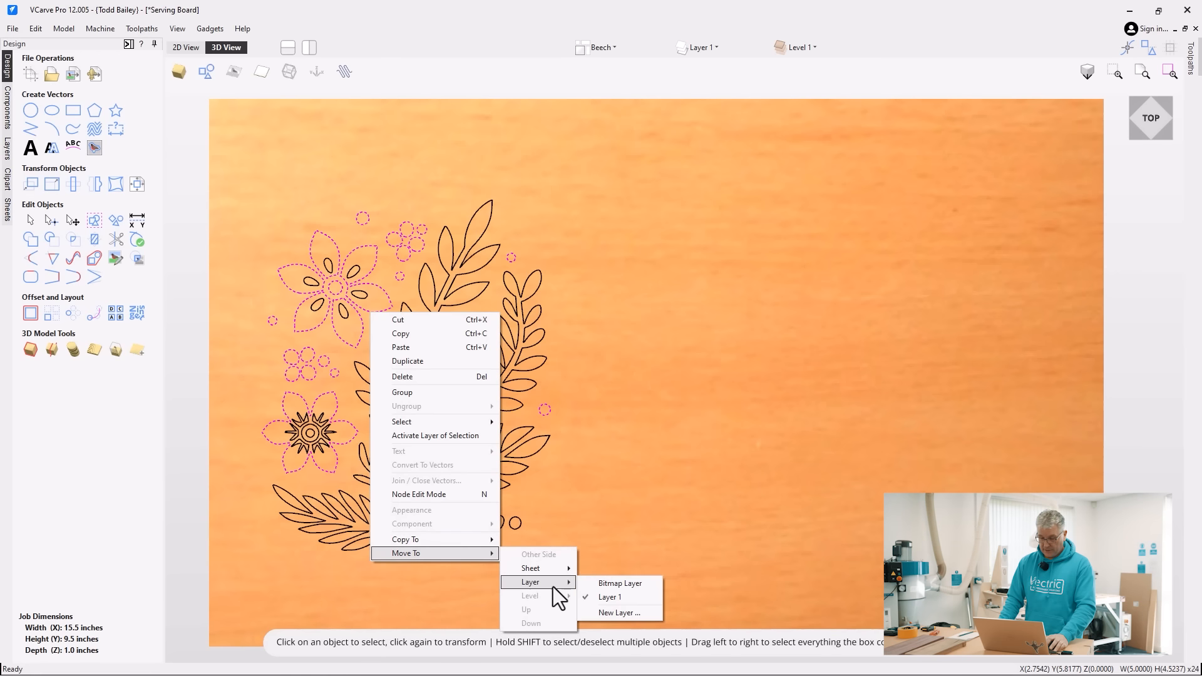
pyautogui.click(607, 610)
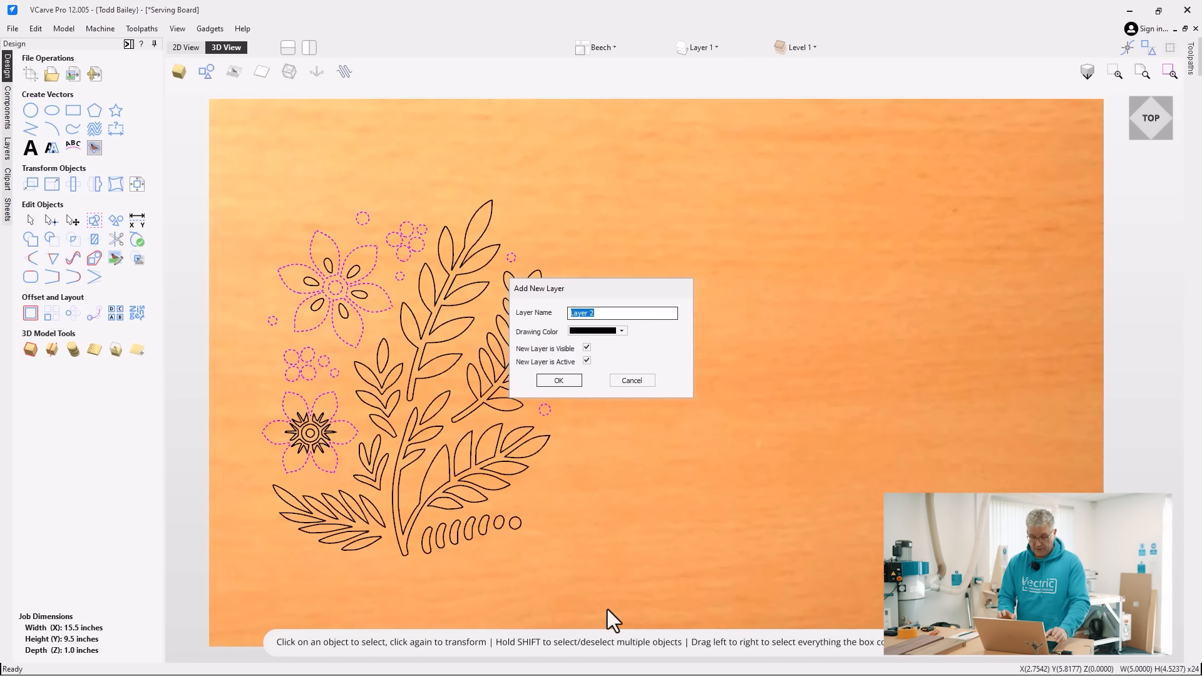
pyautogui.write('Purpl')
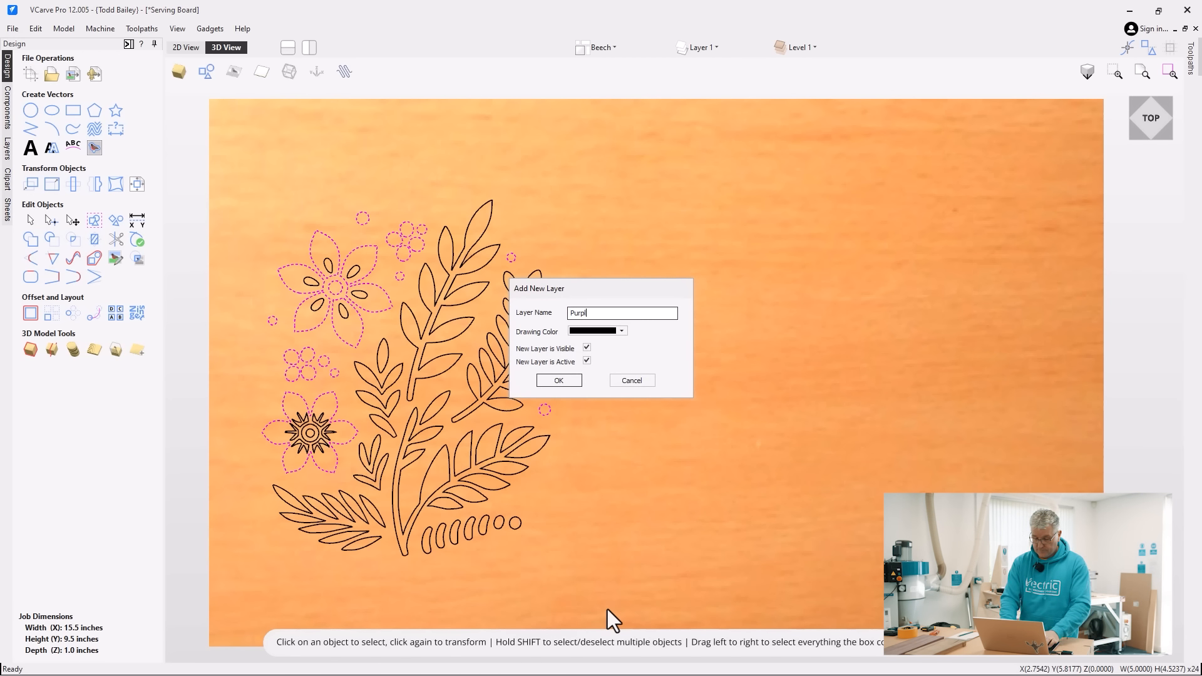
pyautogui.write('e Heart')
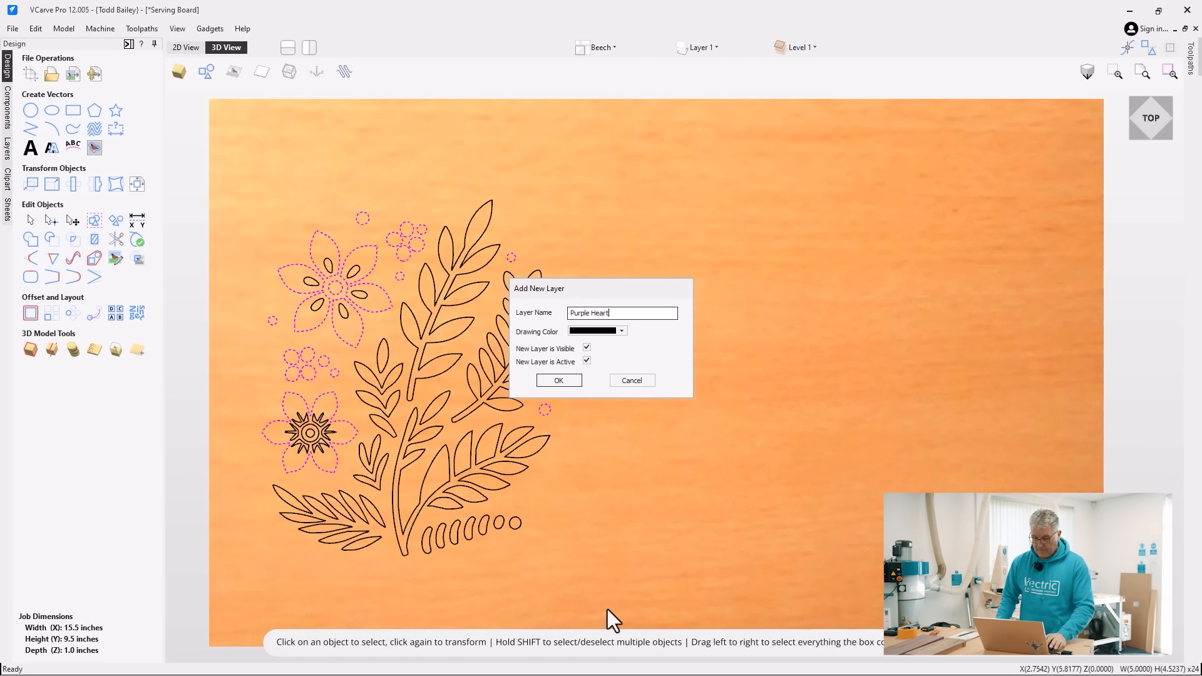
pyautogui.click(622, 332)
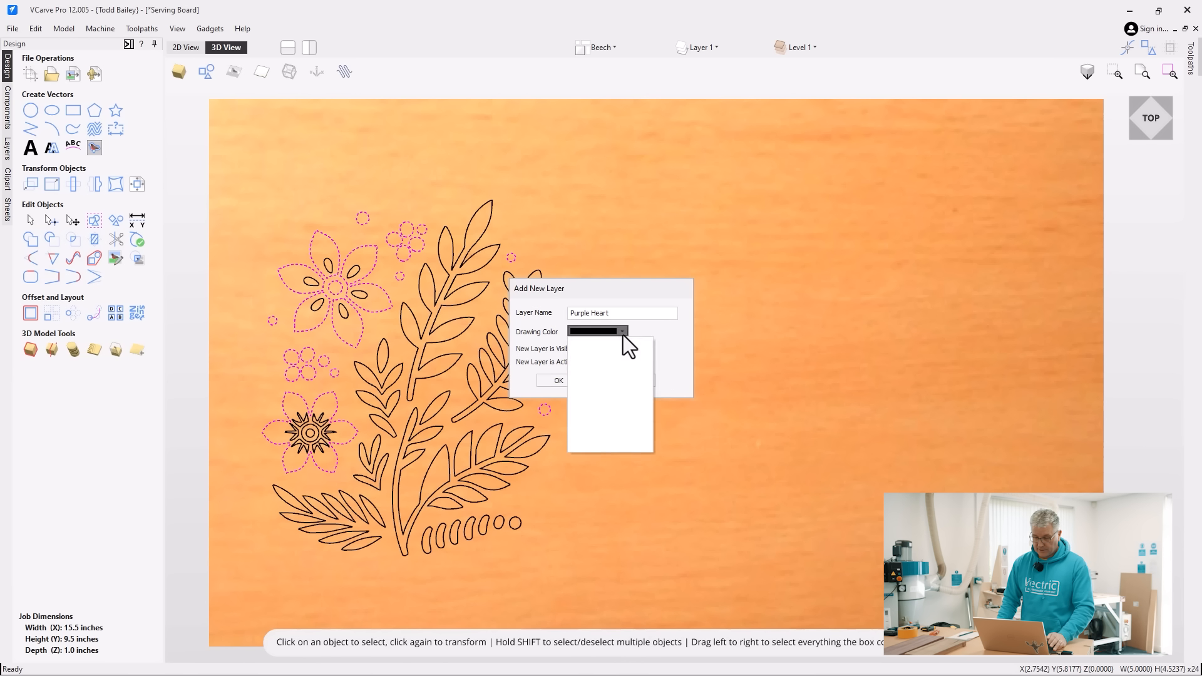
pyautogui.click(586, 369)
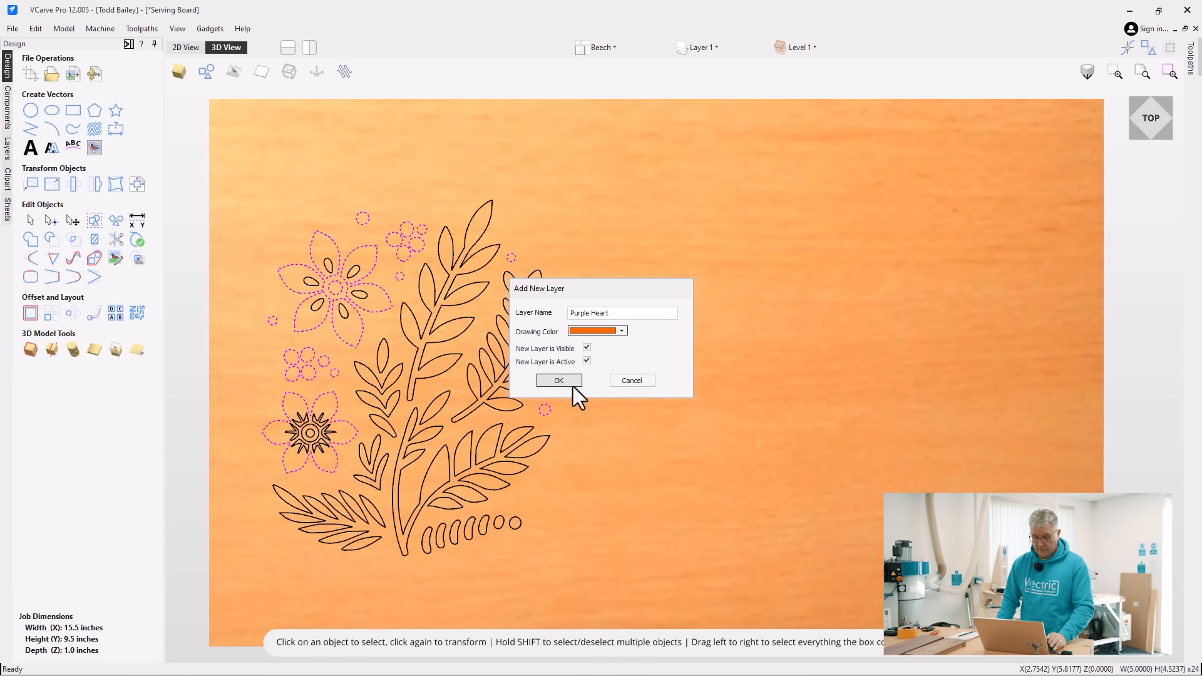
pyautogui.click(571, 381)
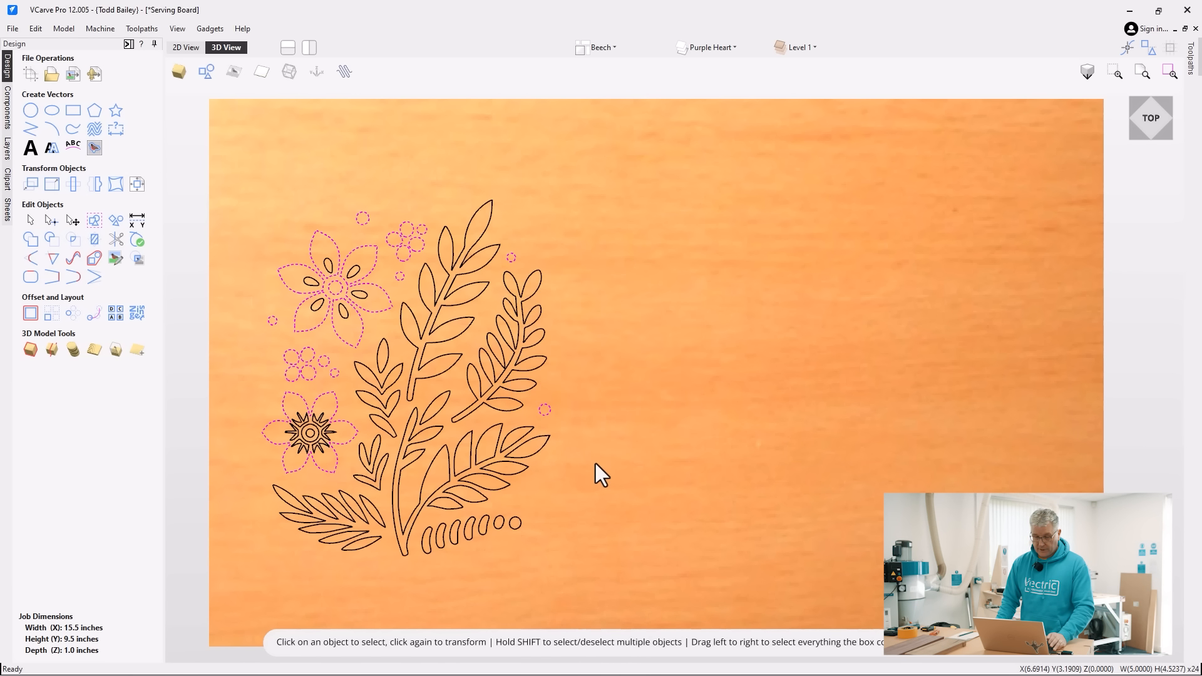
pyautogui.click(427, 89)
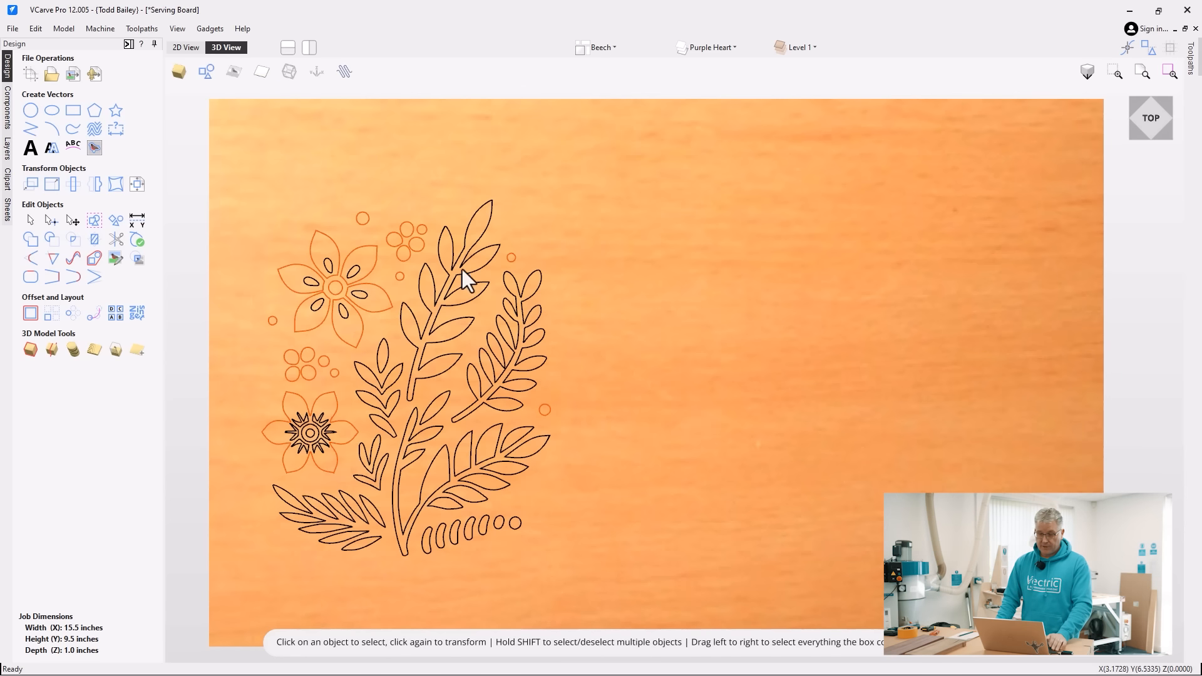
# Rename Layer 1 as Walnut and set its drawing color to green
pyautogui.click(736, 48)
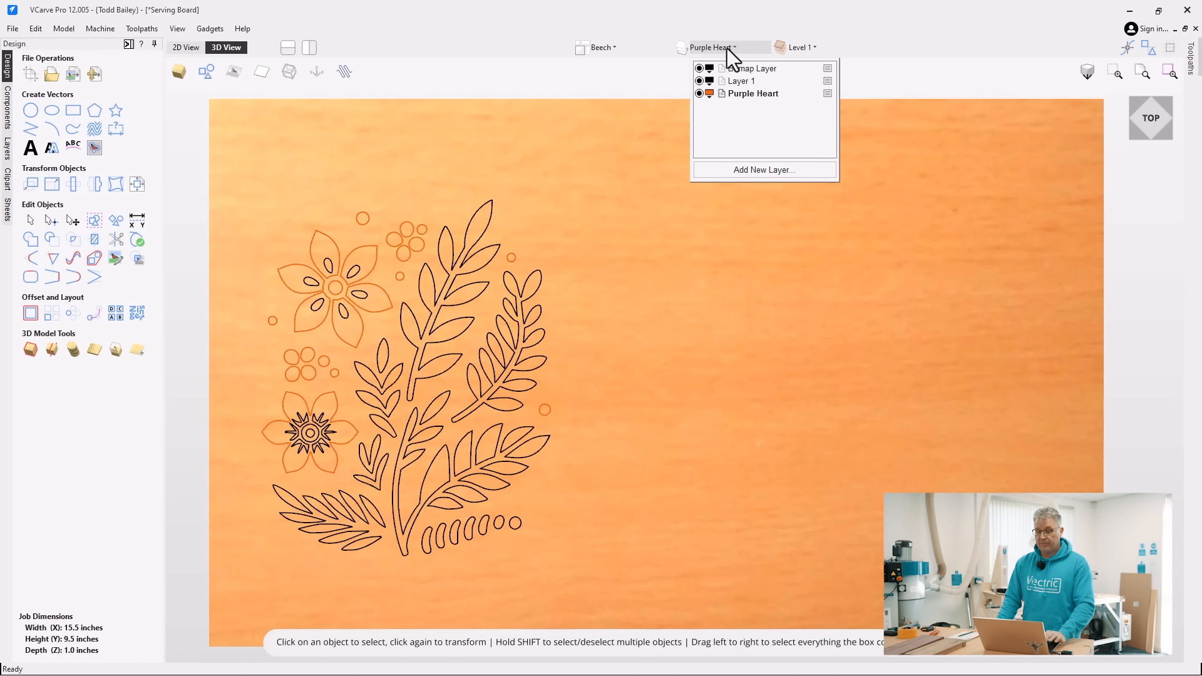
pyautogui.click(734, 81)
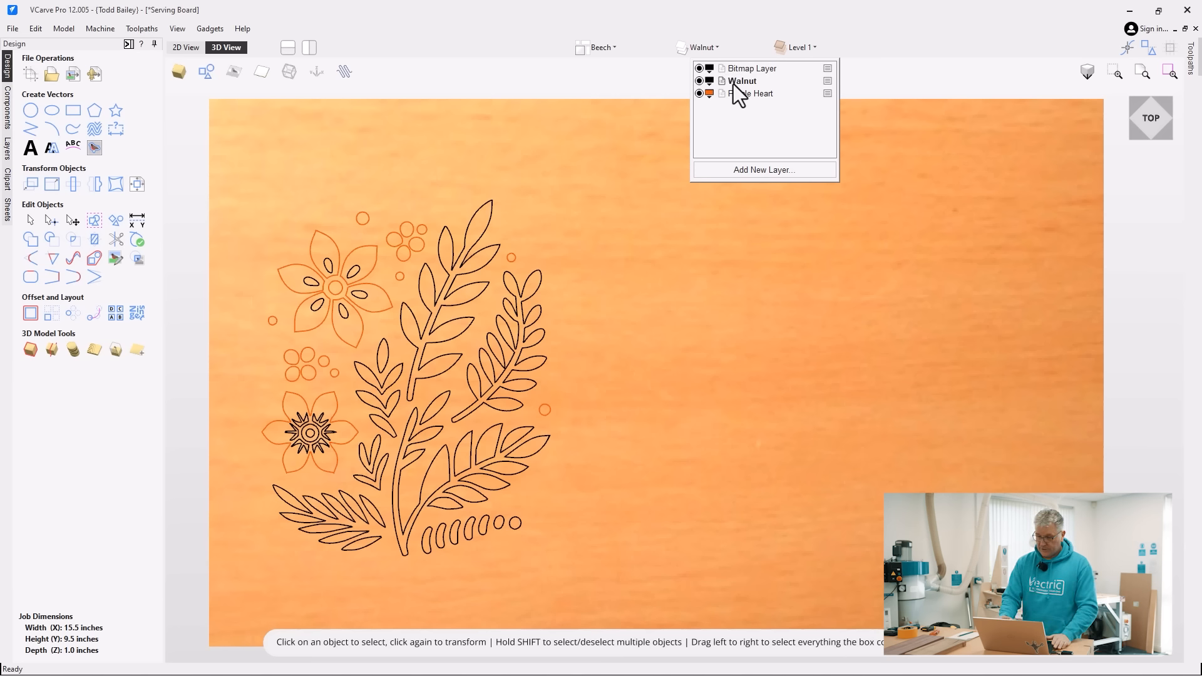
pyautogui.click(712, 87)
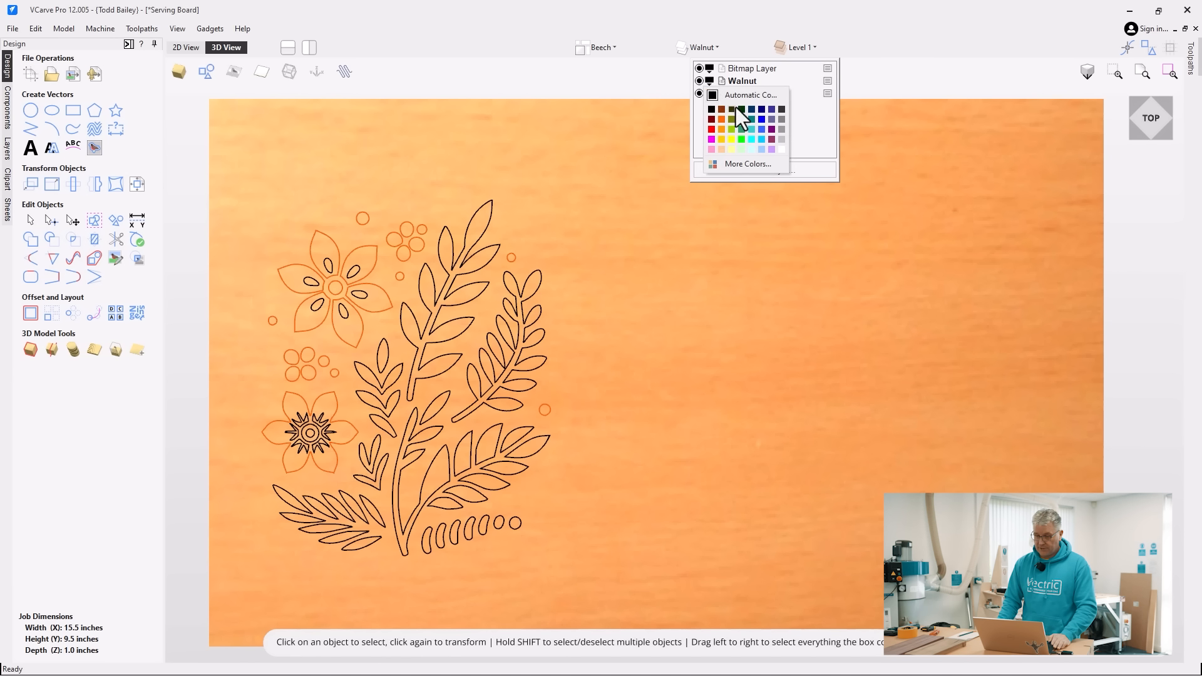
pyautogui.click(741, 129)
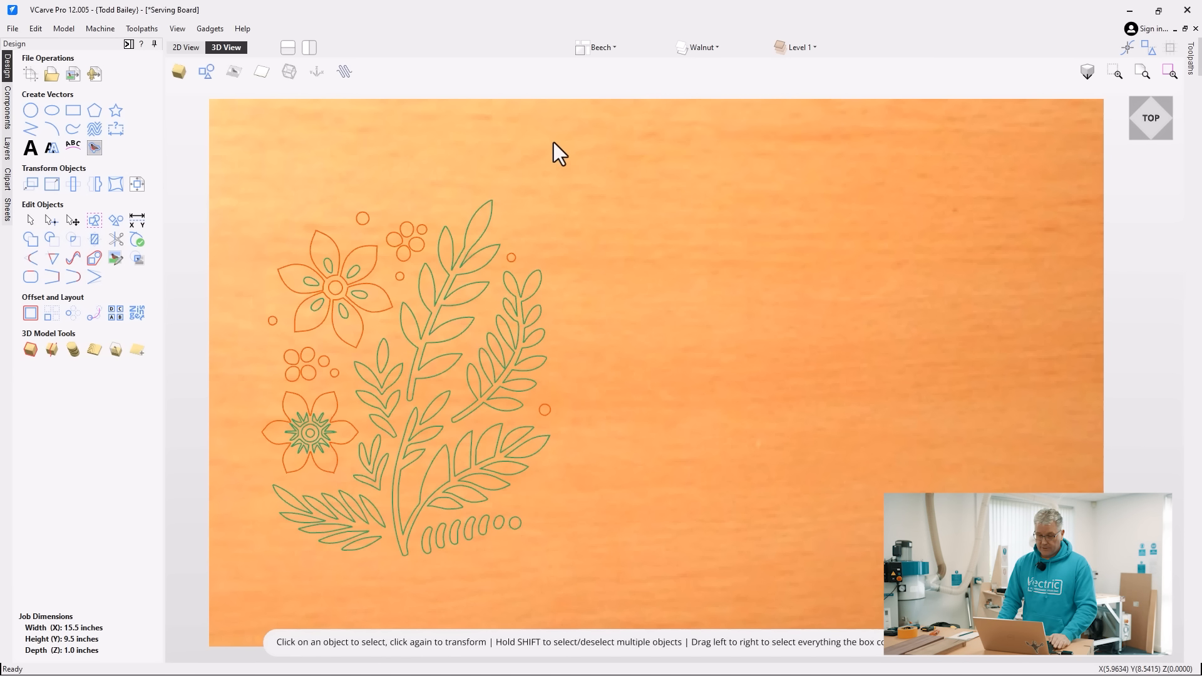
pyautogui.moveTo(726, 438); pyautogui.dragTo(897, 193)
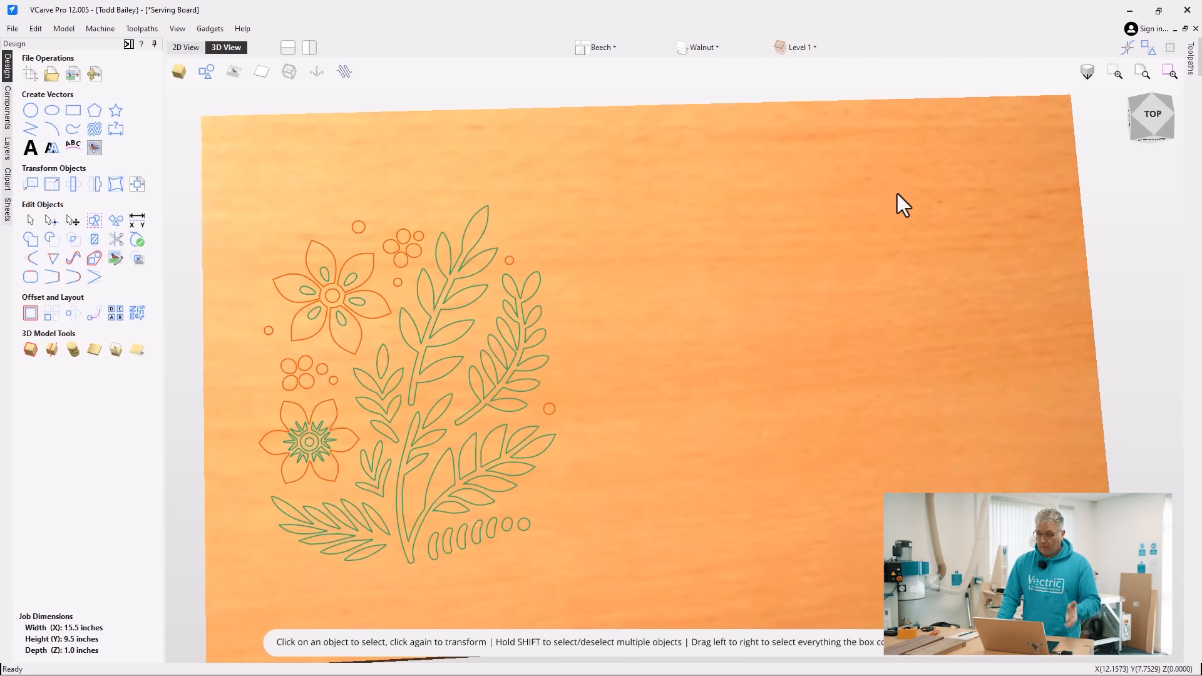
pyautogui.click(1149, 119)
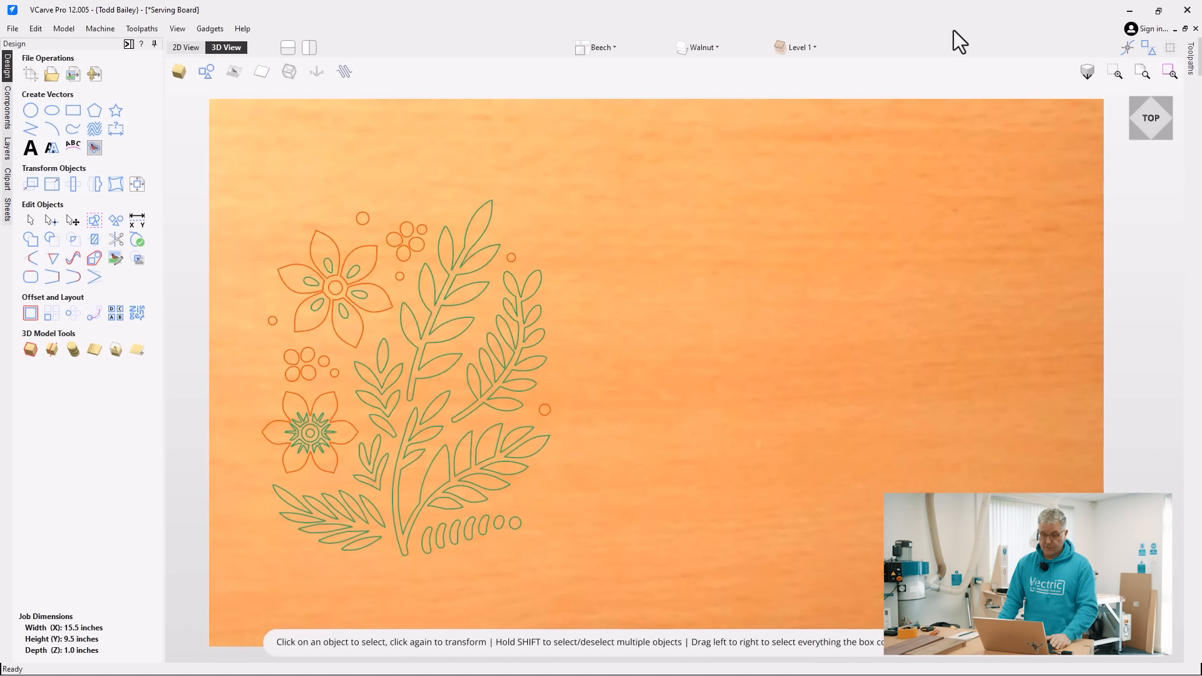
# Bring up the toolpath operations and start a VCarve inlay toolpath
pyautogui.click(127, 44)
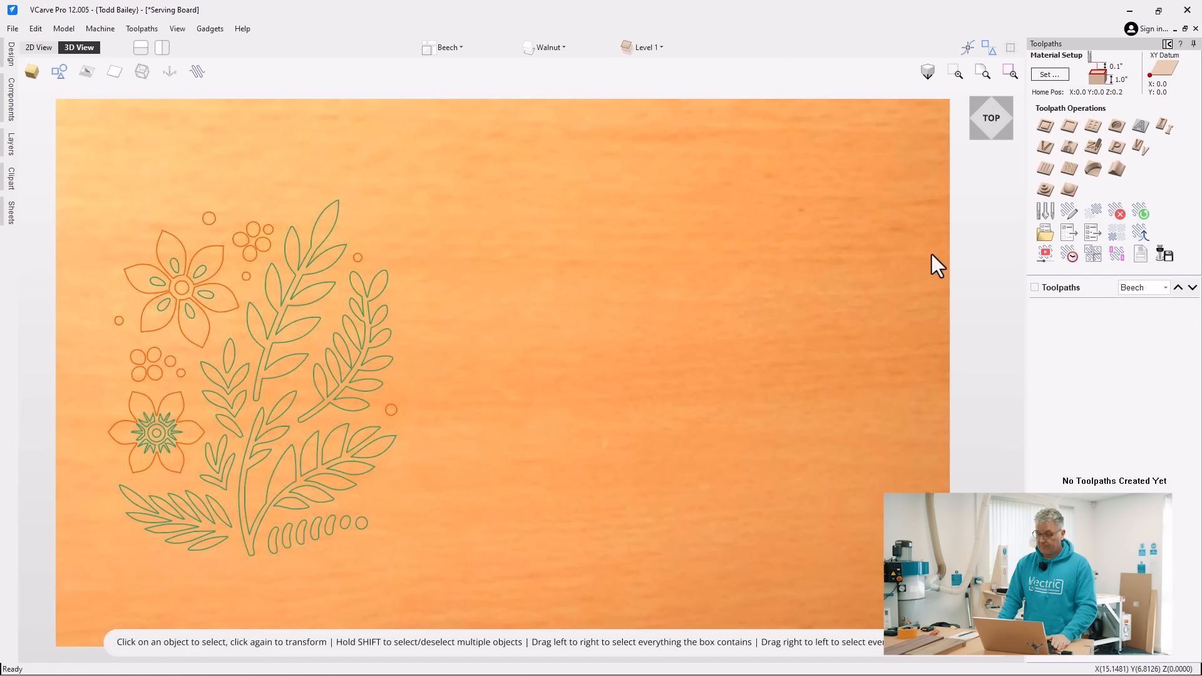
pyautogui.click(1139, 156)
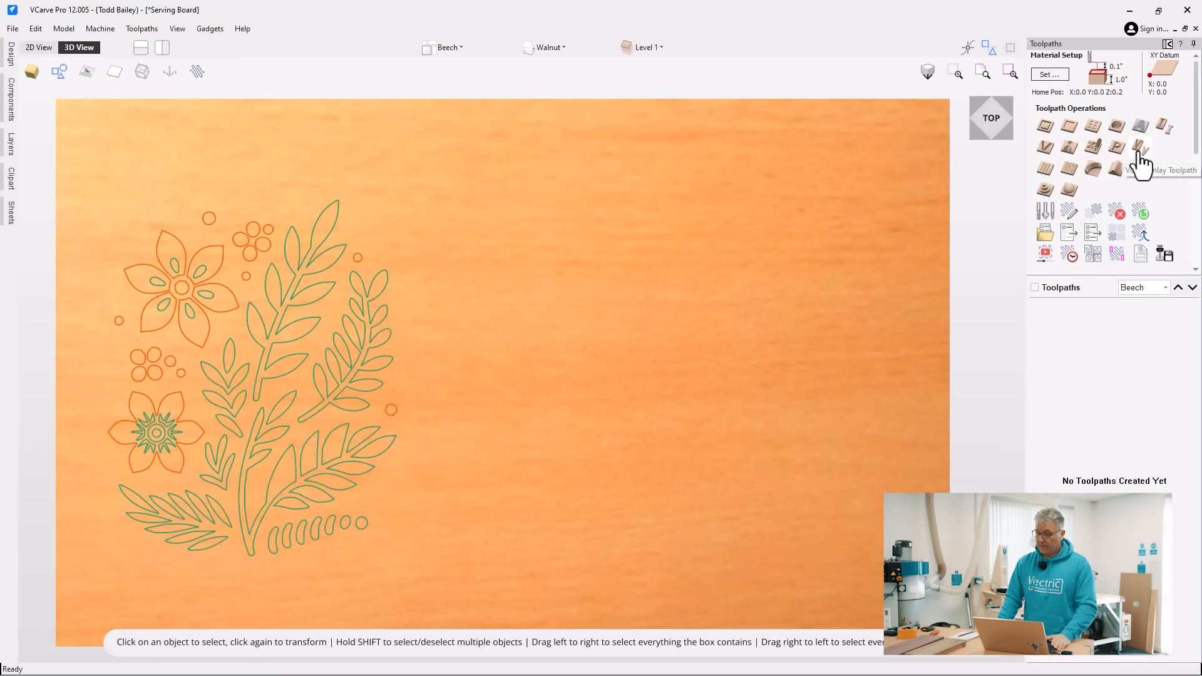
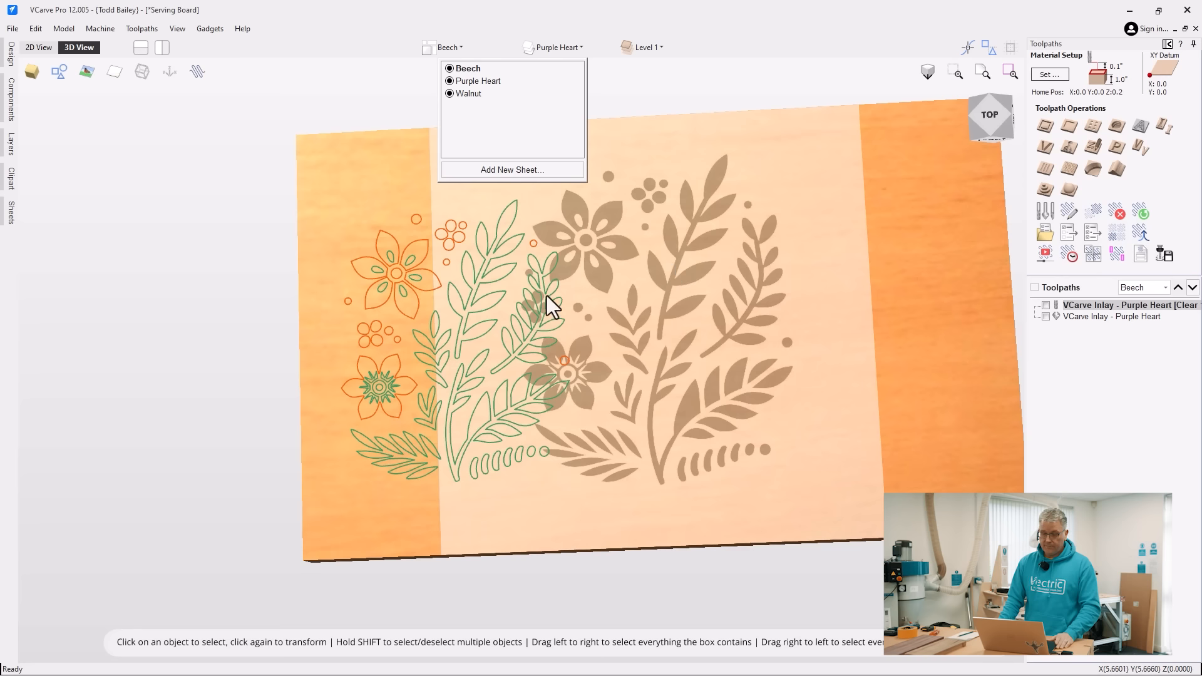
# Hide the bitmap and show the vectors on the Beech sheet, then make the Walnut layer active and select all its vectors
pyautogui.click(83, 72)
pyautogui.click(86, 72)
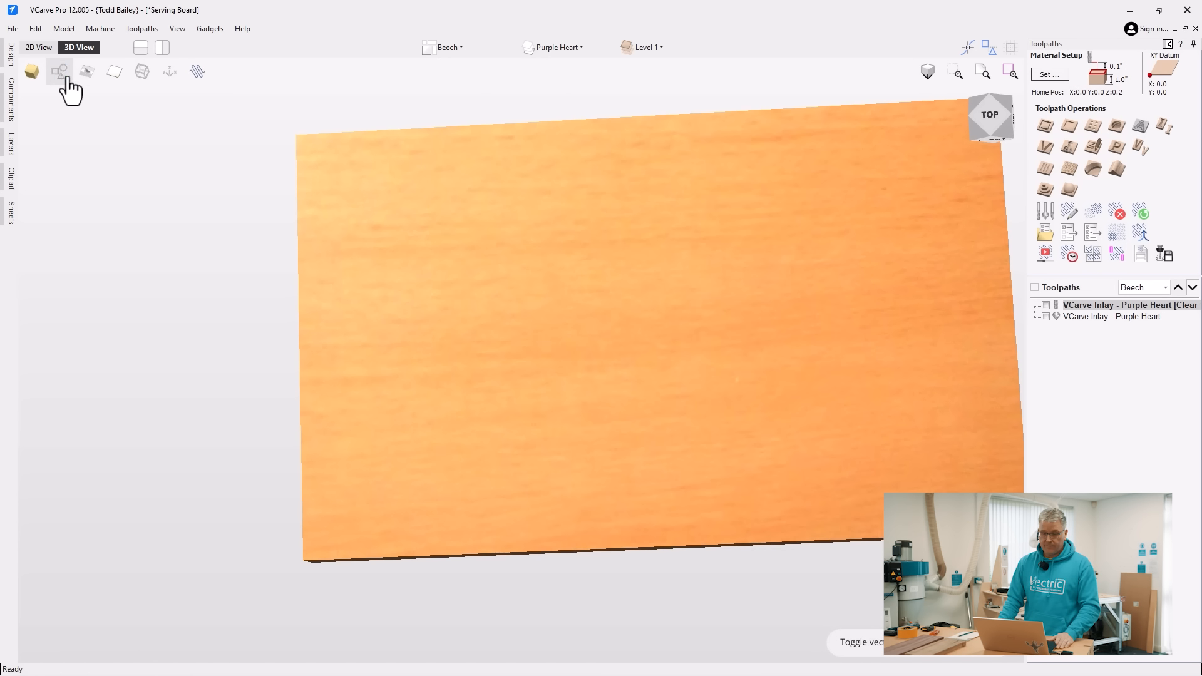
pyautogui.click(59, 72)
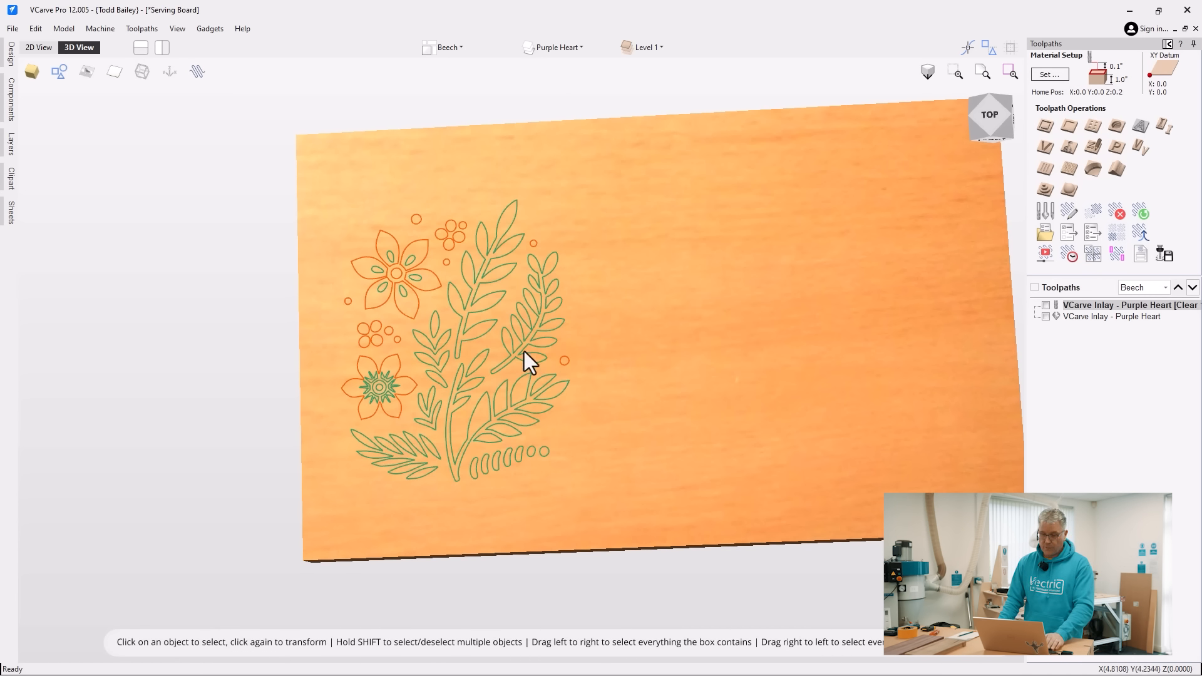
pyautogui.click(577, 47)
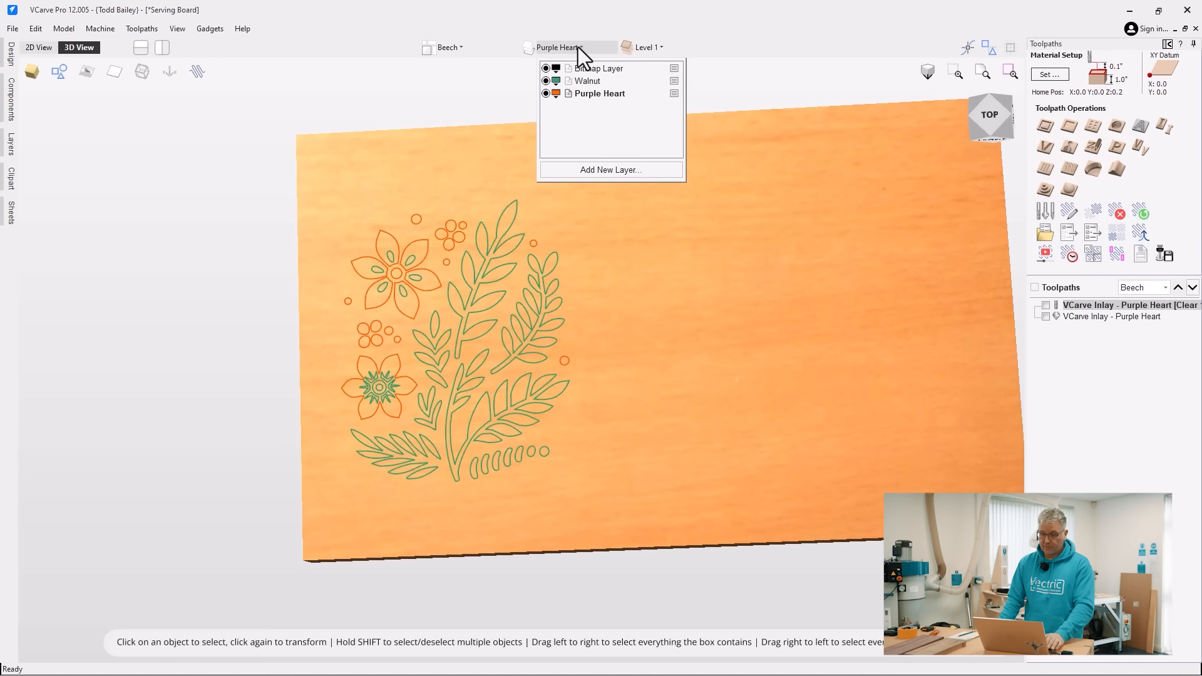
pyautogui.click(588, 81)
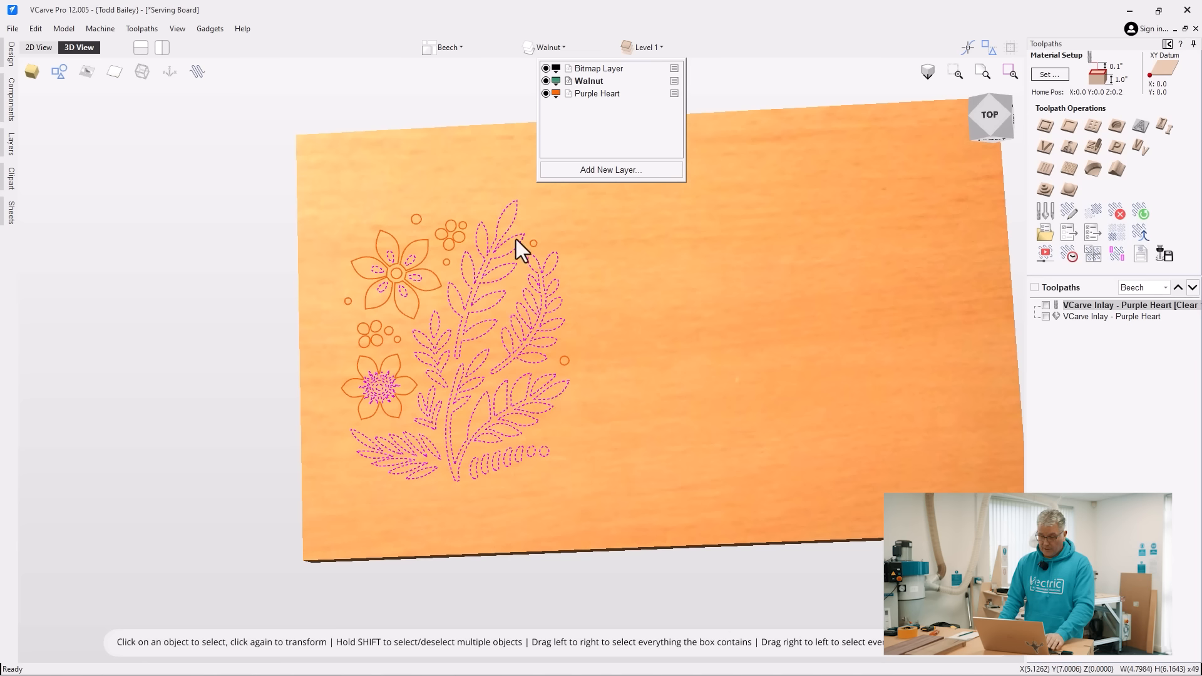
# Calculate a VCarve inlay toolpath named VCarve Inlay - Walnut, with Walnut as plug destination sheet and a 0.25 inch vector offset boundary
pyautogui.click(1139, 153)
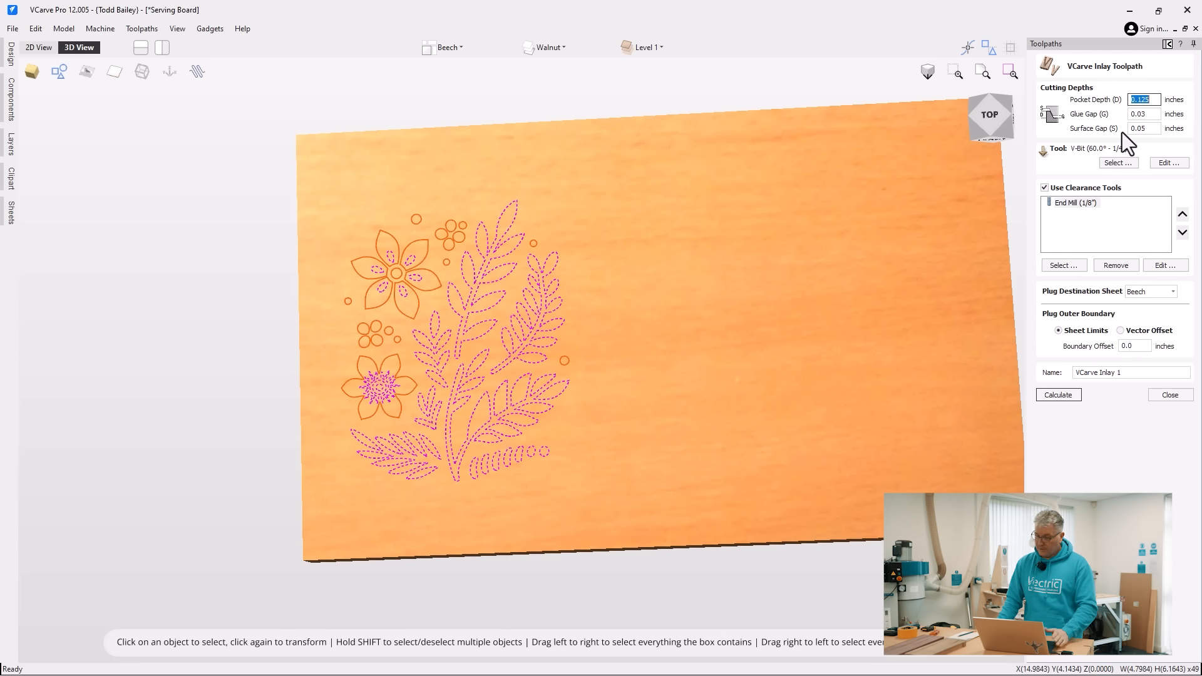
pyautogui.click(1174, 291)
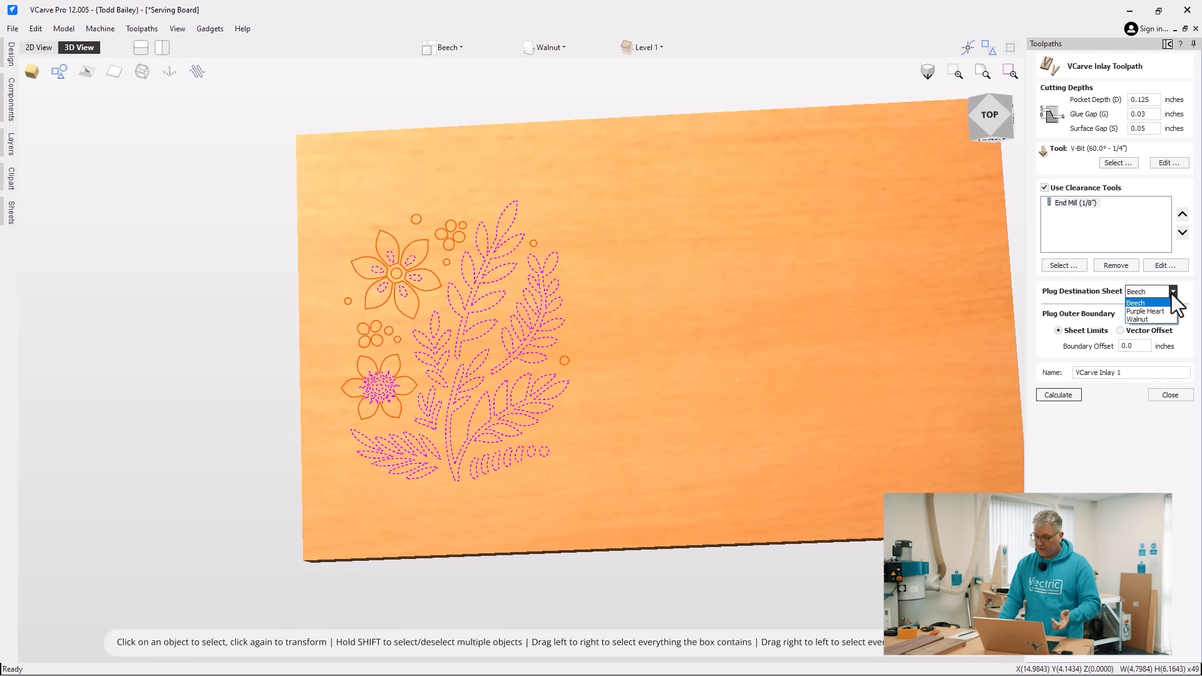
pyautogui.click(1121, 330)
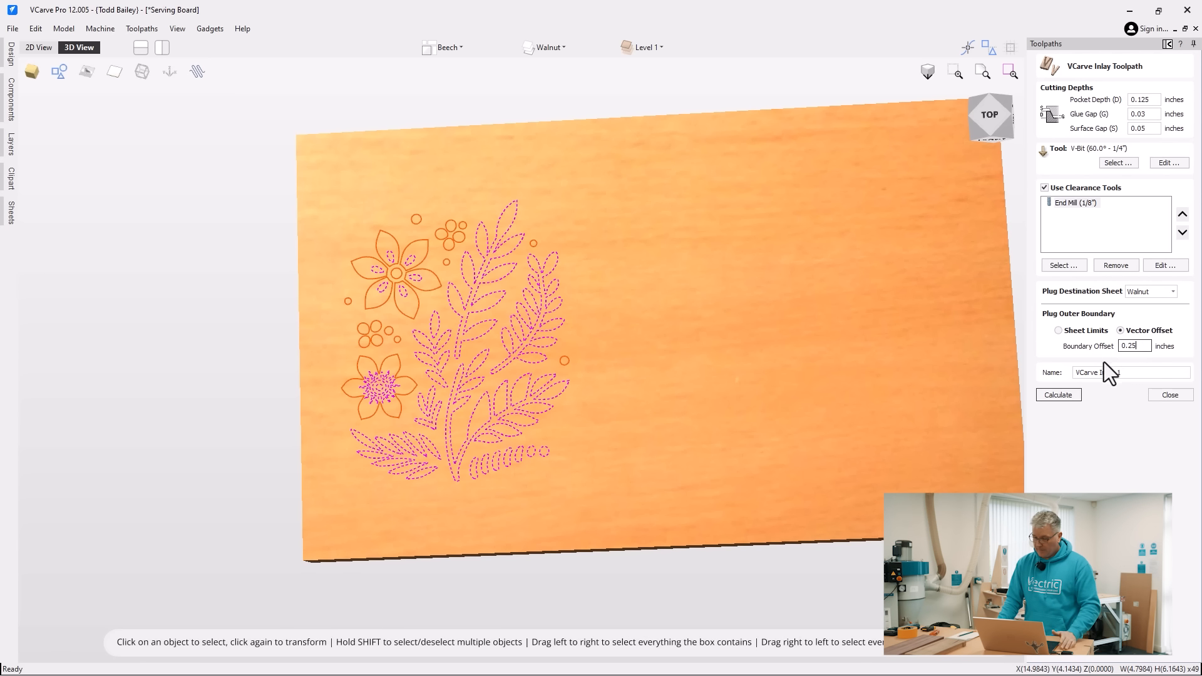
pyautogui.click(1119, 374)
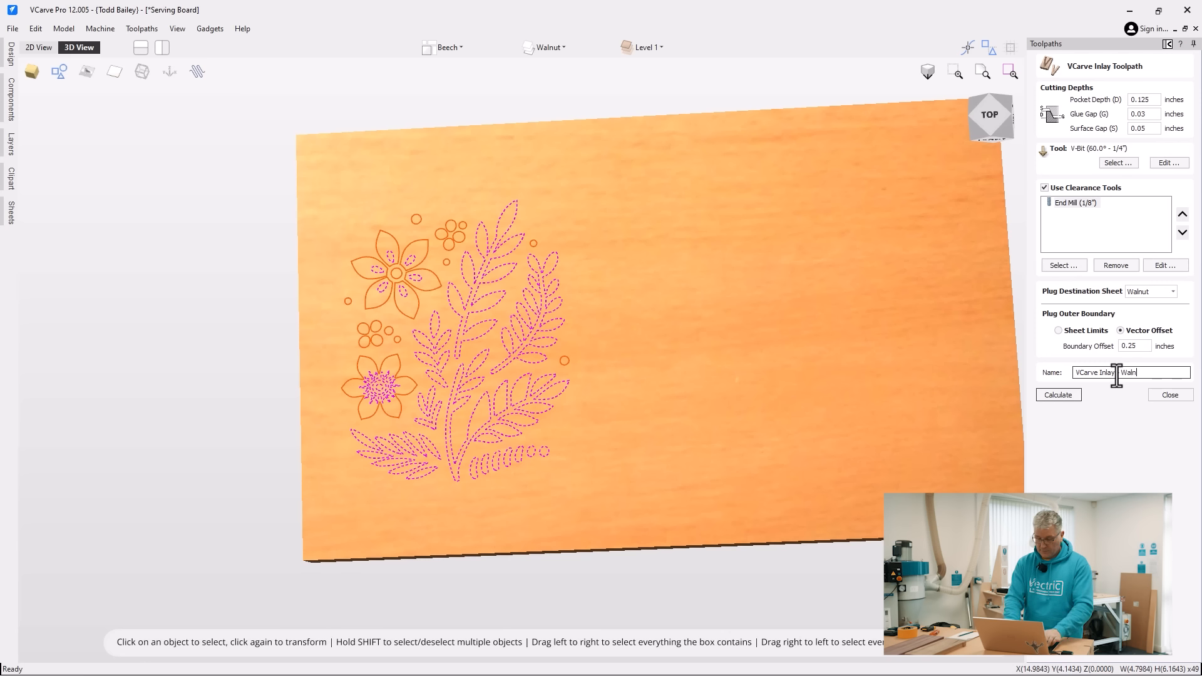
pyautogui.click(1077, 399)
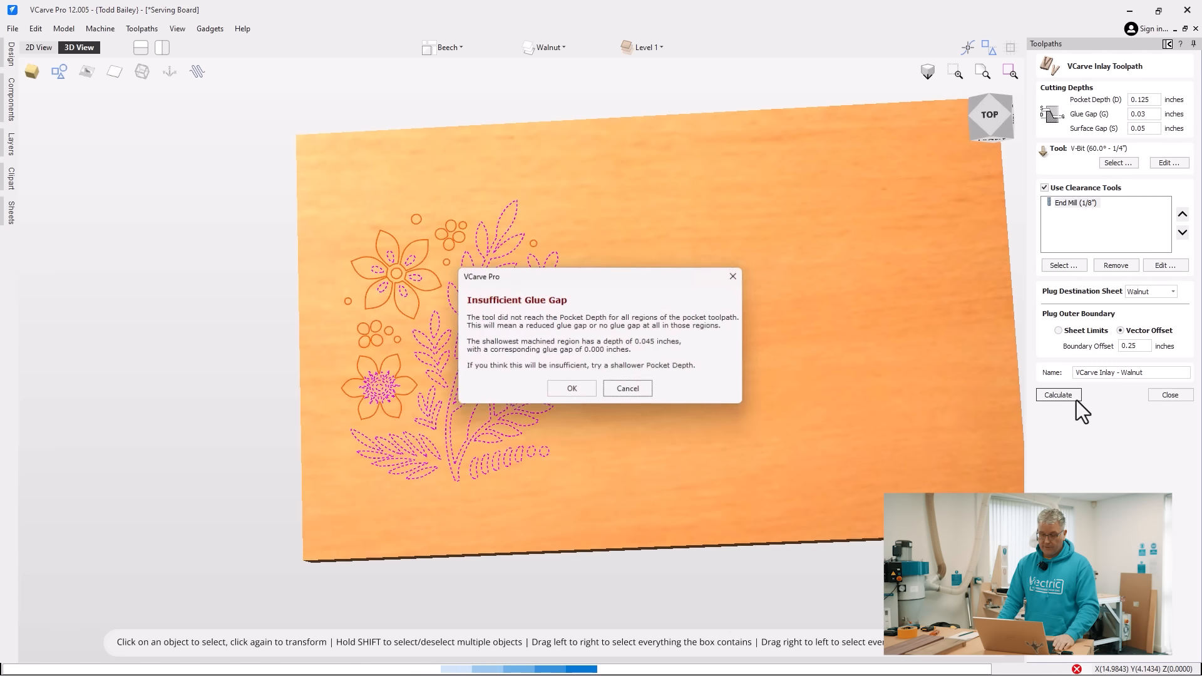
pyautogui.click(567, 390)
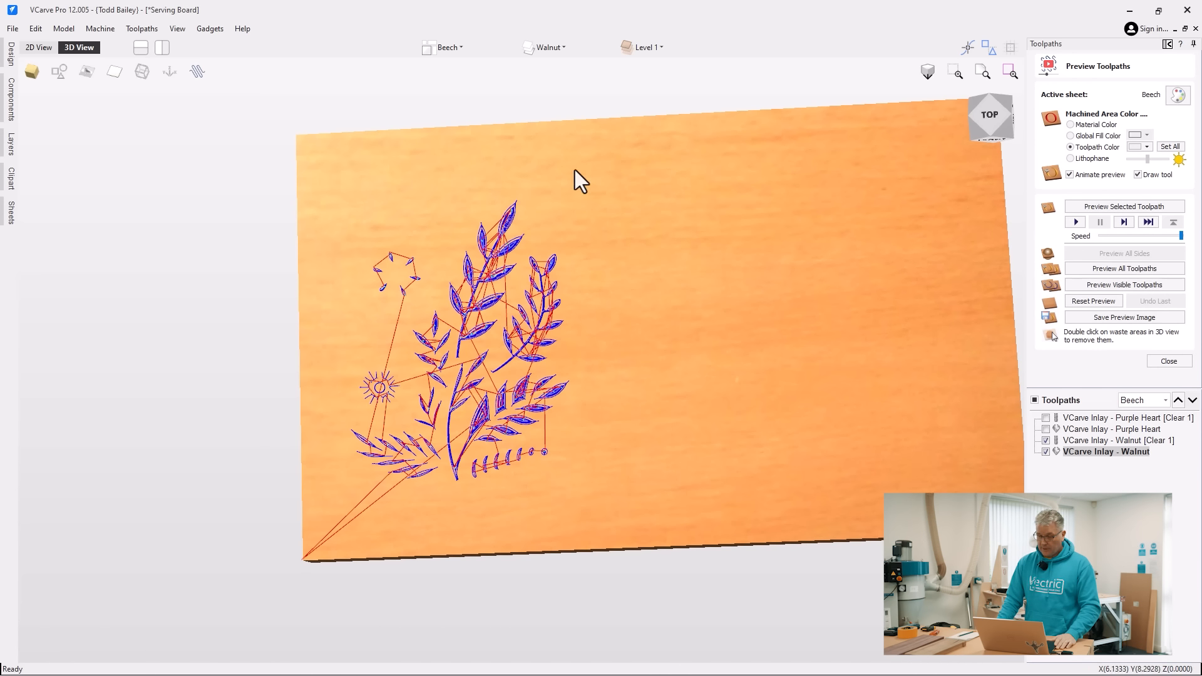
# Preview the visible Walnut inlay pocket toolpaths on the Beech sheet
pyautogui.click(1114, 287)
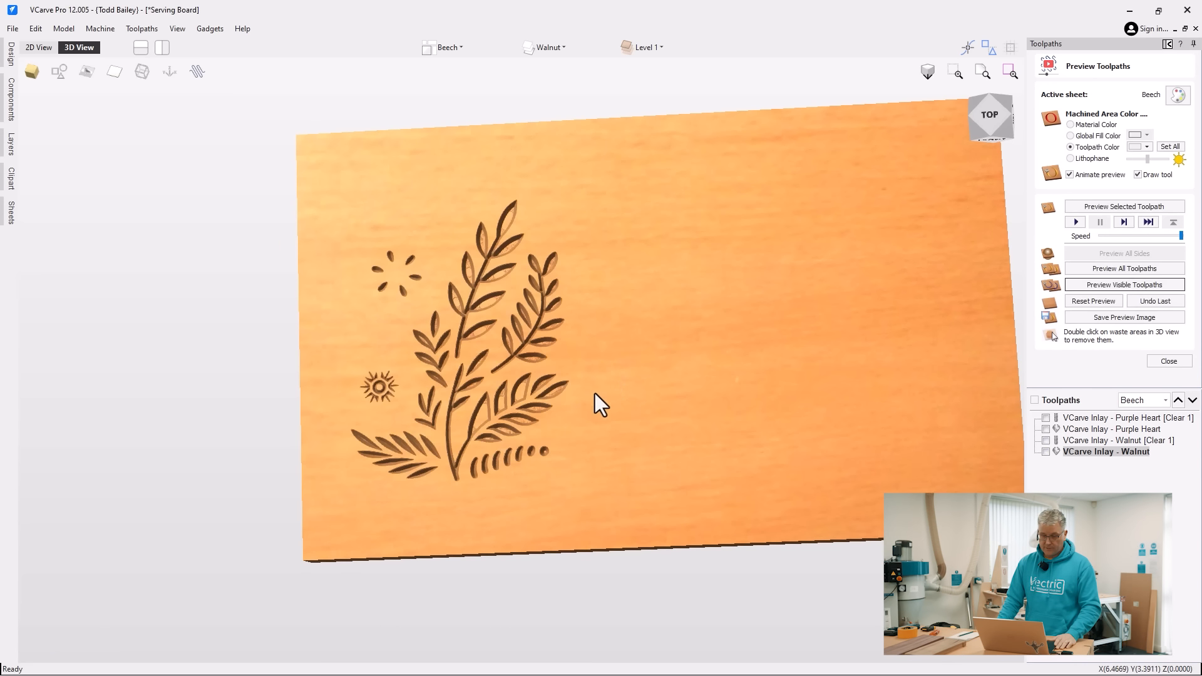
pyautogui.moveTo(595, 395); pyautogui.dragTo(637, 354)
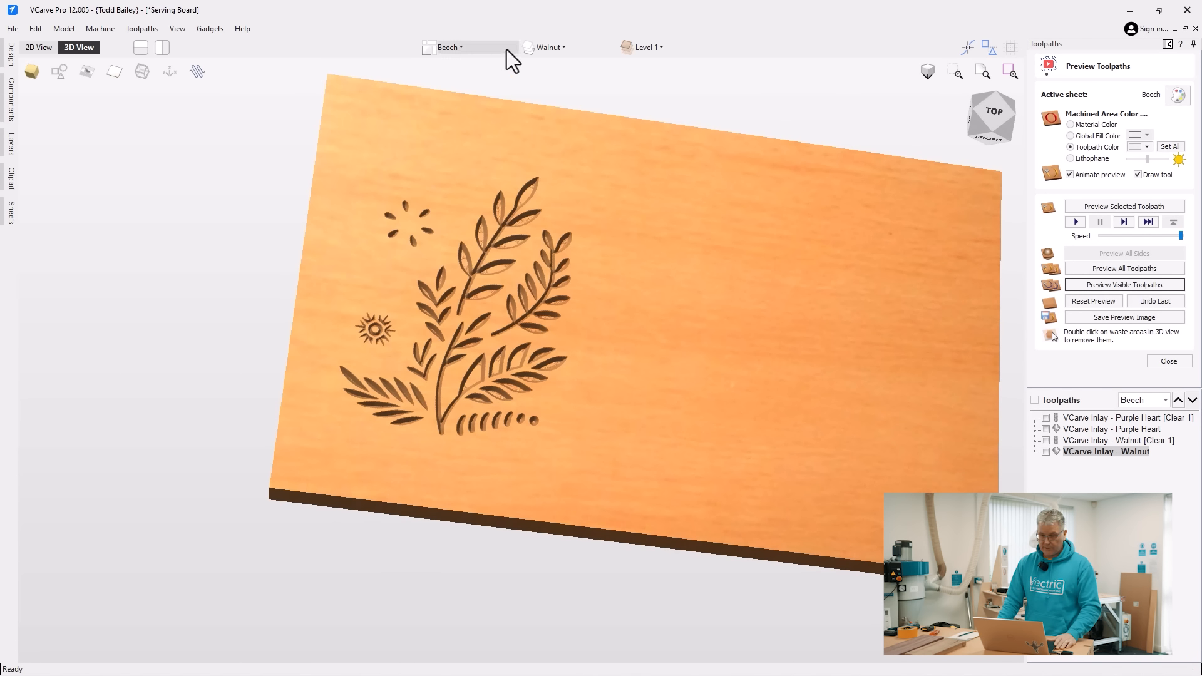
# Switch to the Walnut sheet and show its plug vectors in the 3D view
pyautogui.click(541, 48)
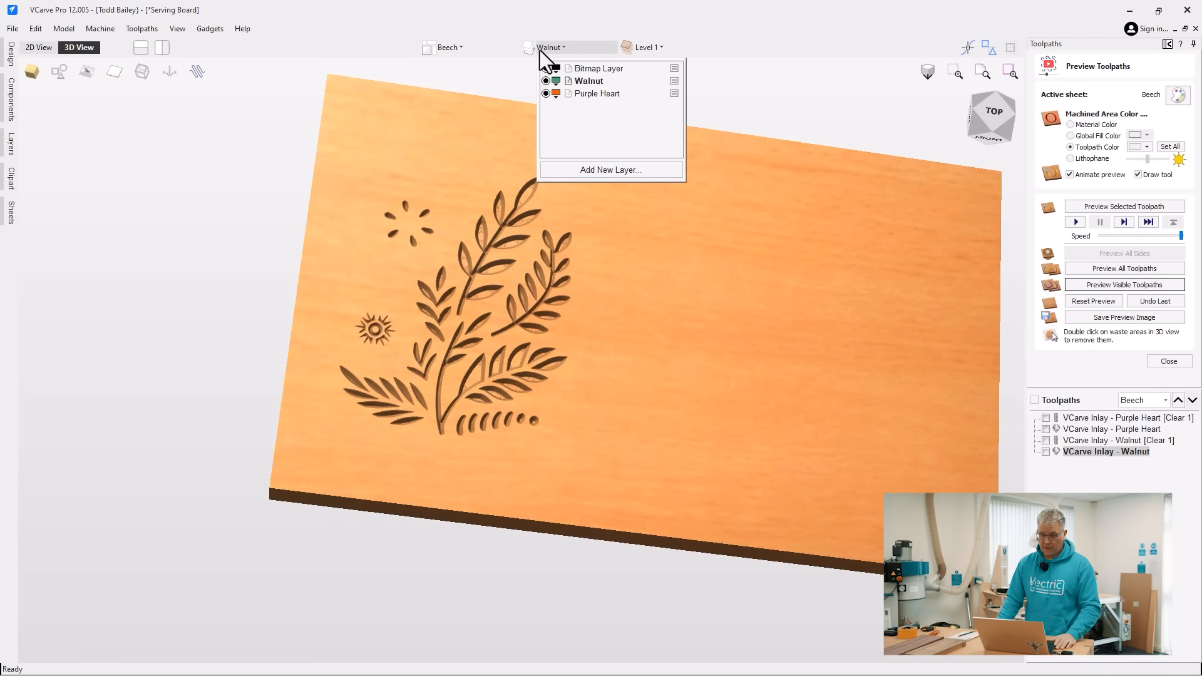
pyautogui.click(584, 94)
pyautogui.click(584, 81)
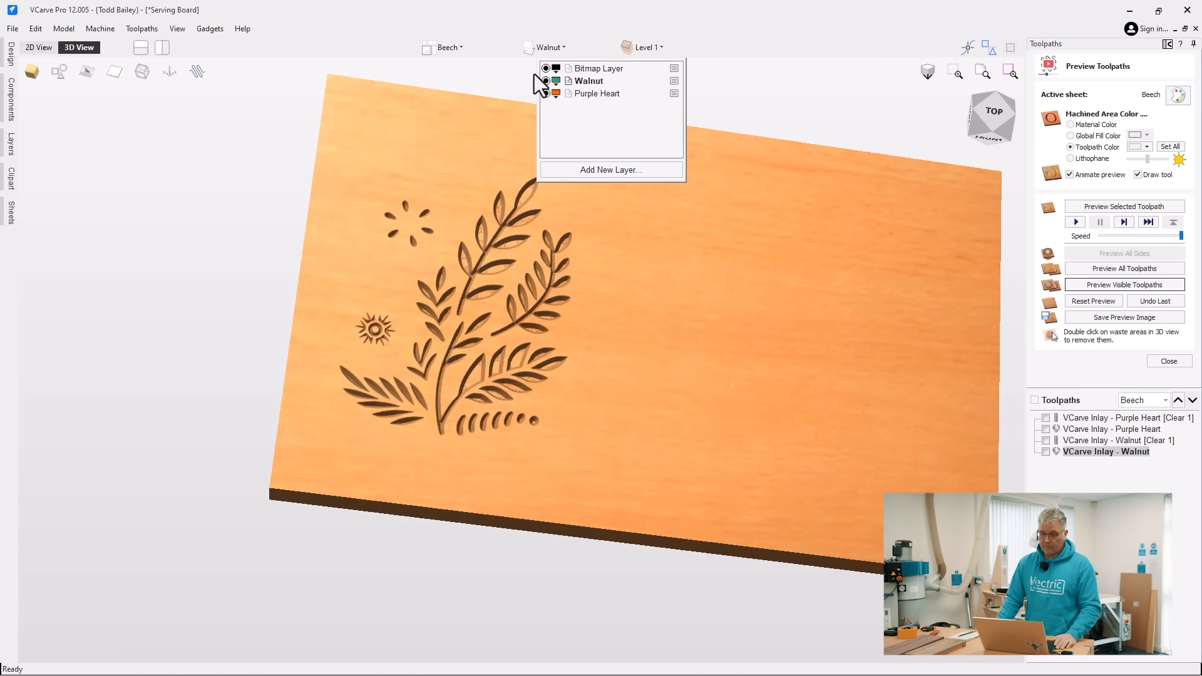
pyautogui.click(449, 47)
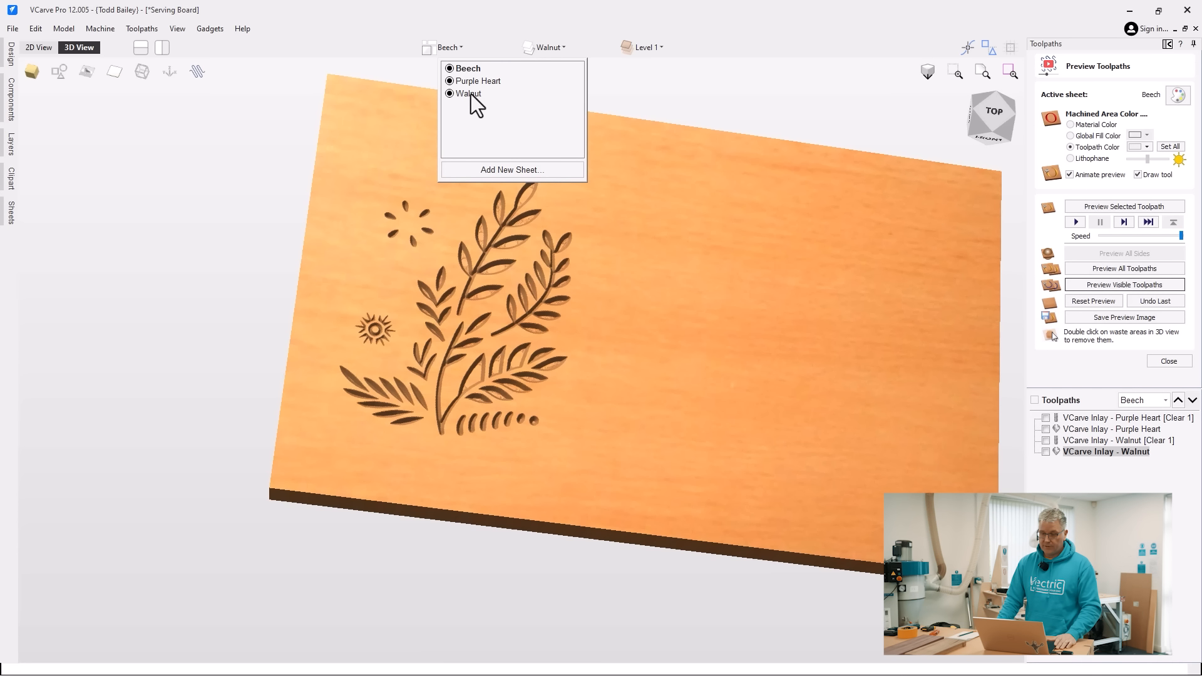
pyautogui.click(469, 94)
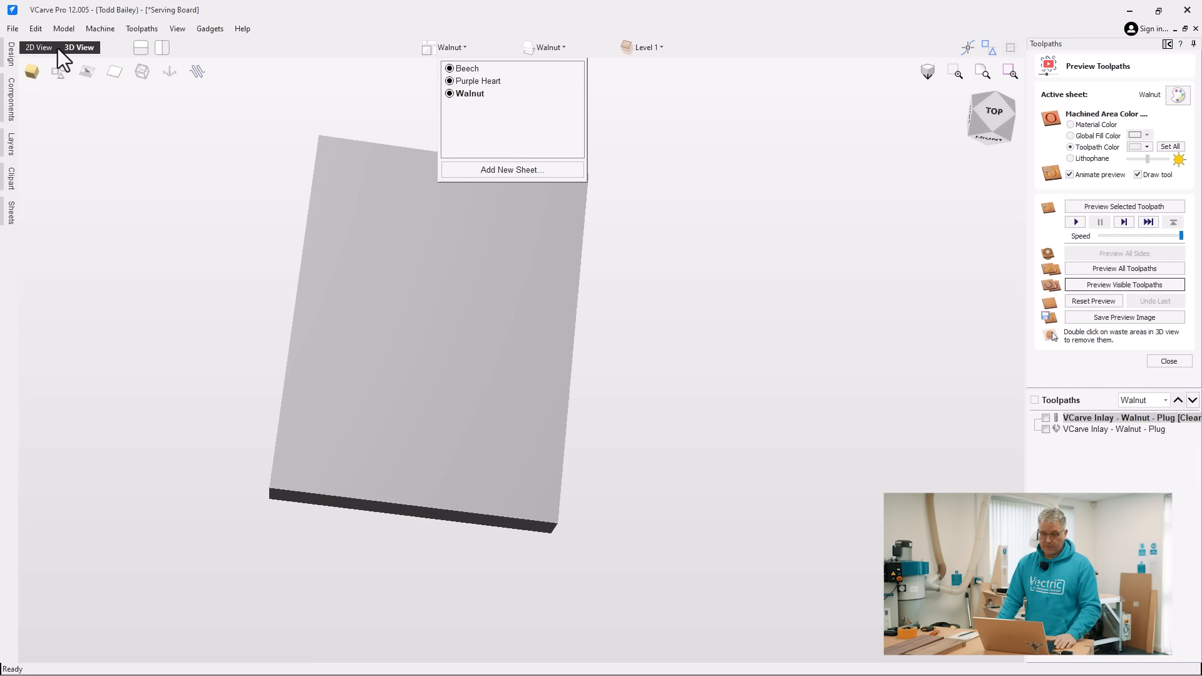
pyautogui.click(60, 73)
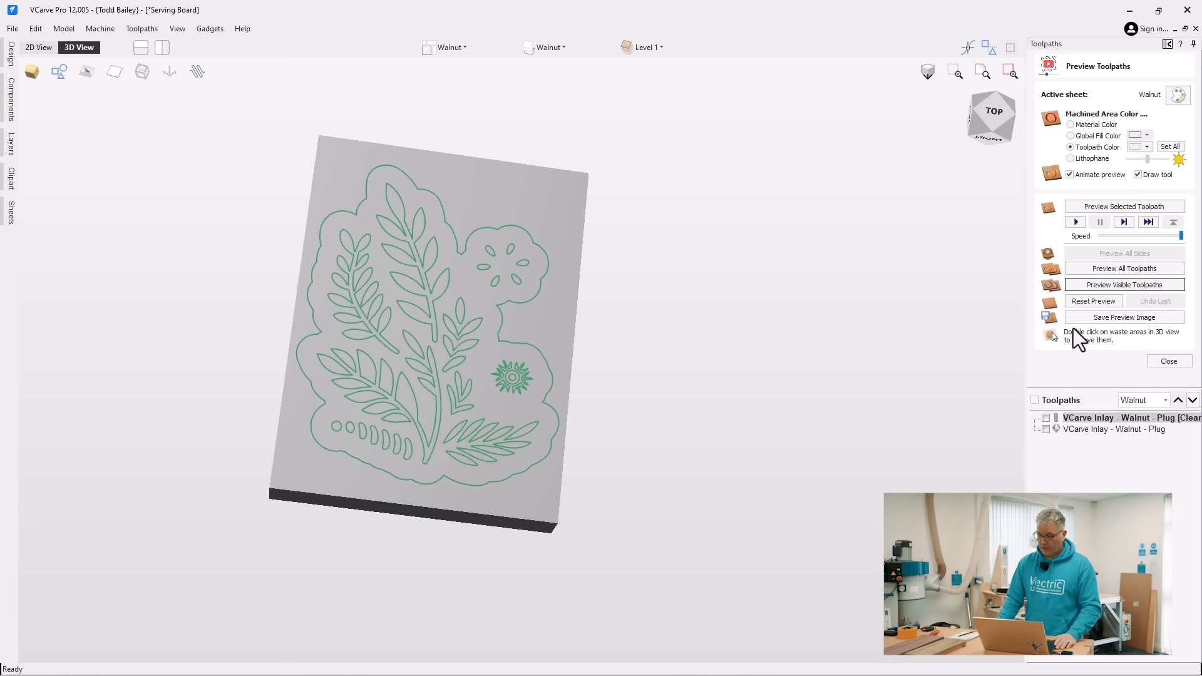
# Make both Walnut plug toolpaths visible, preview them, and hide the vectors
pyautogui.click(1046, 429)
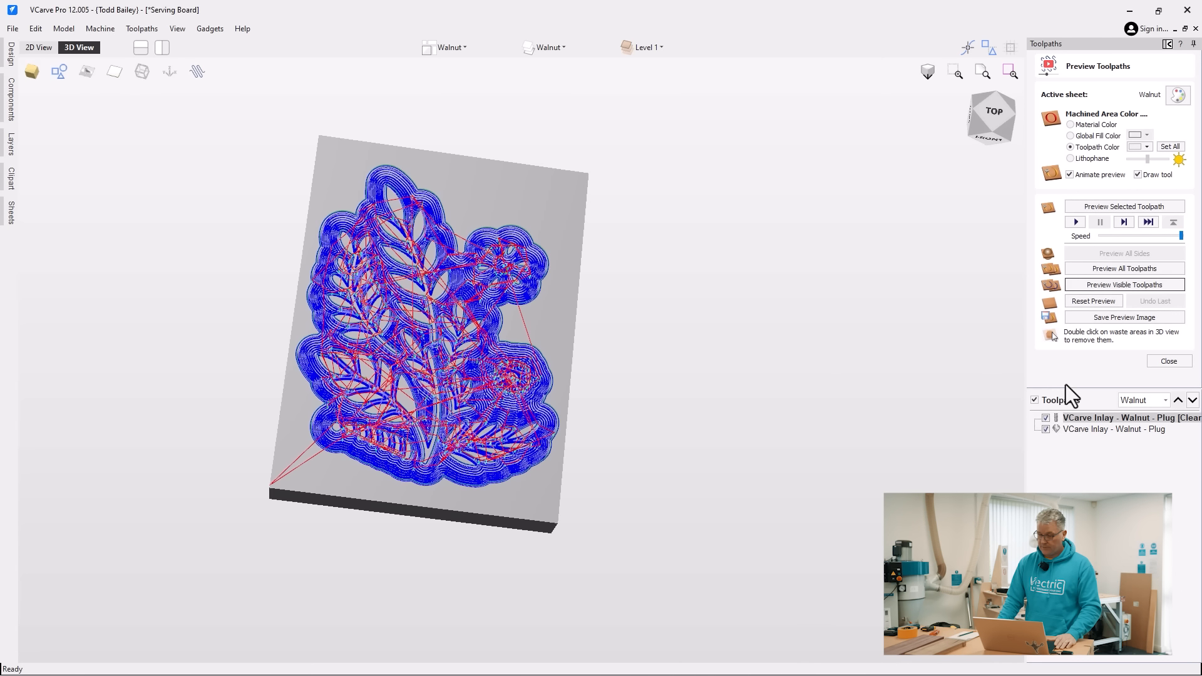
pyautogui.click(1096, 287)
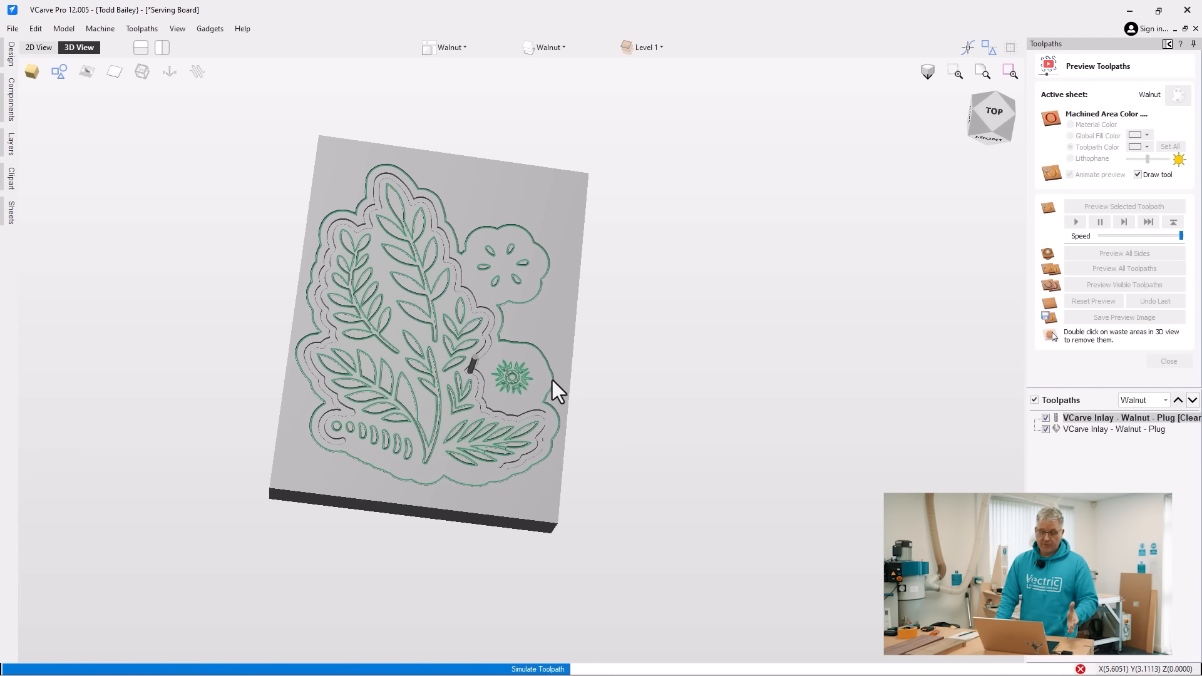
pyautogui.click(61, 74)
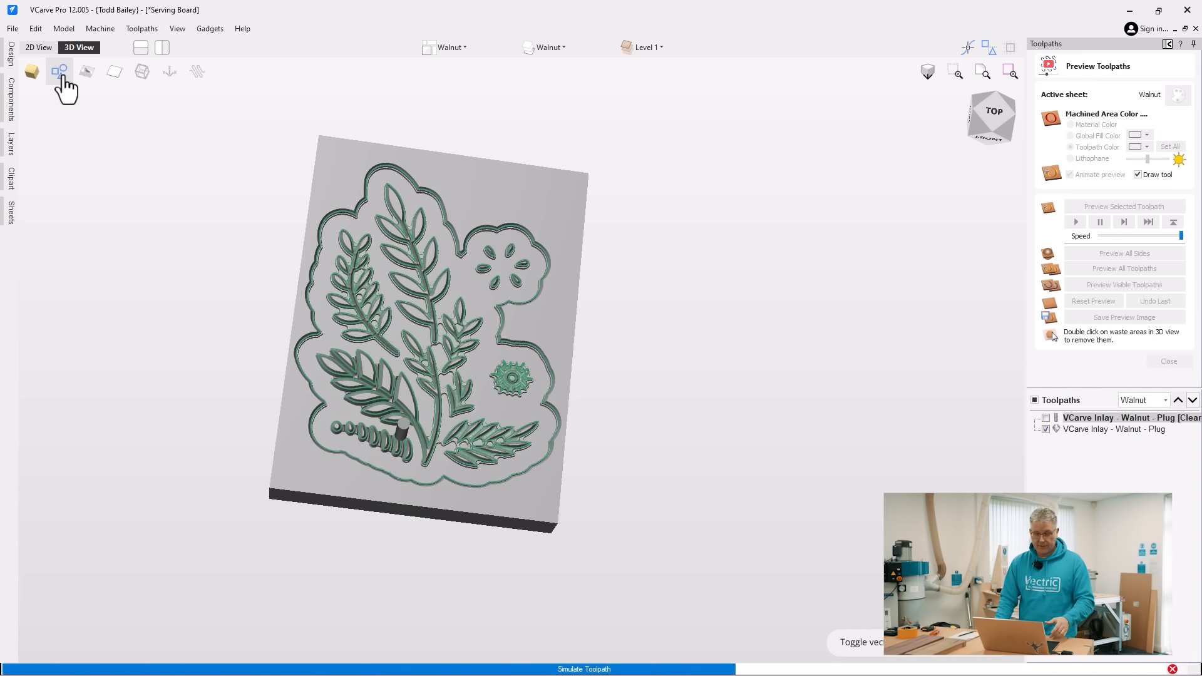
pyautogui.click(61, 74)
# Examine the carved Walnut plug preview close up and at an angle, checking the flower centre, leaves and outer boundary
pyautogui.scroll(5, 444, 415)
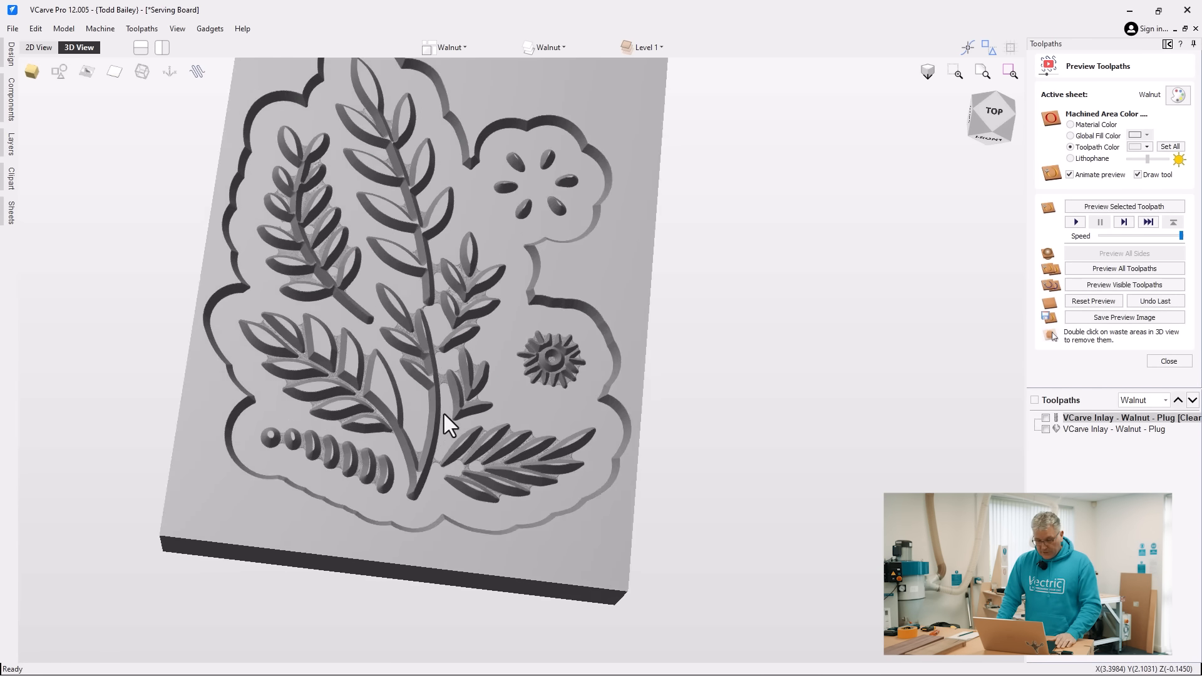
pyautogui.scroll(2, 586, 322)
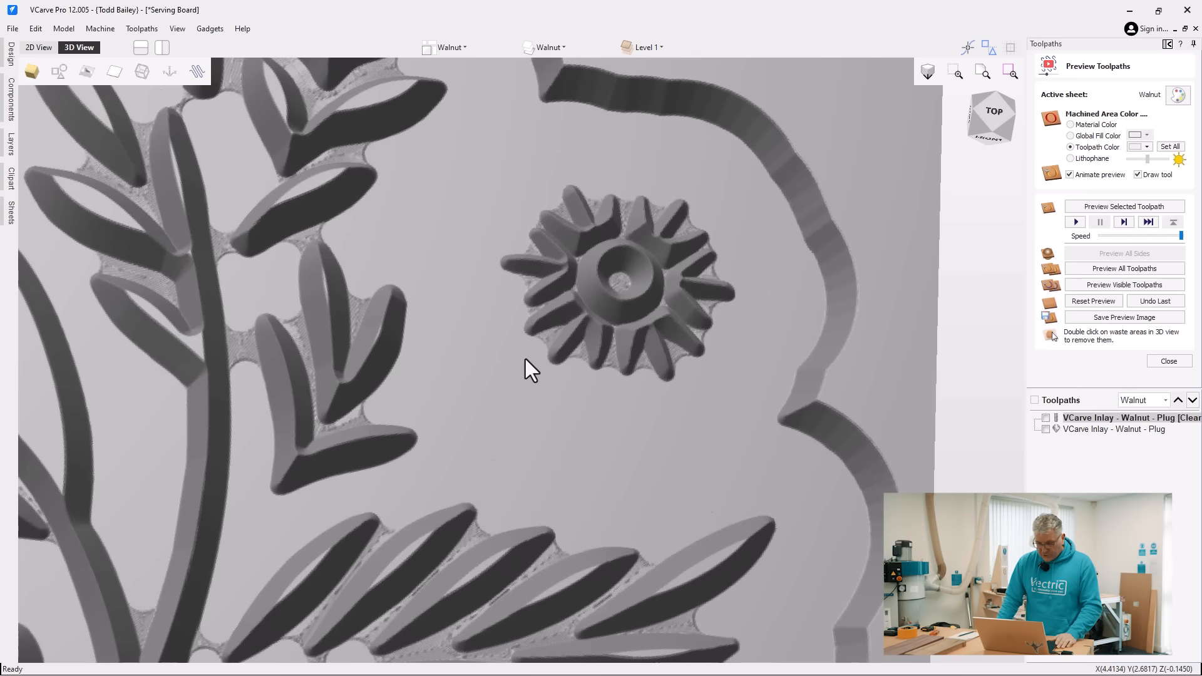
pyautogui.scroll(-3, 594, 329)
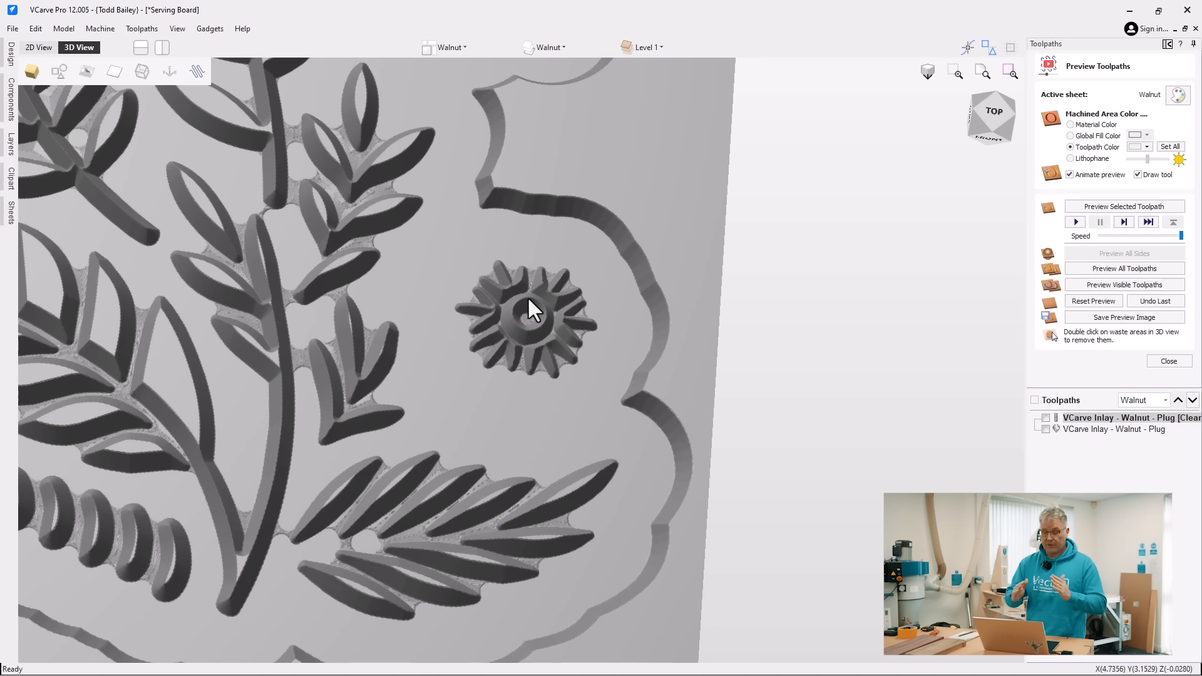
pyautogui.scroll(-3, 528, 298)
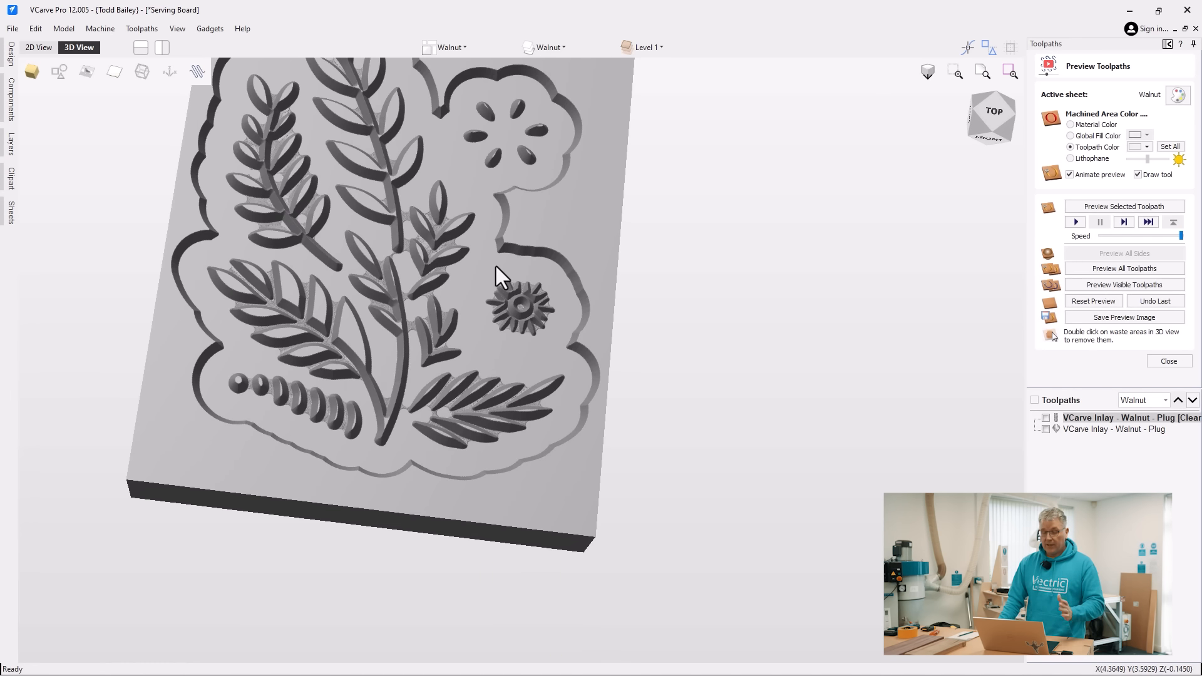
pyautogui.moveTo(393, 351); pyautogui.dragTo(353, 306)
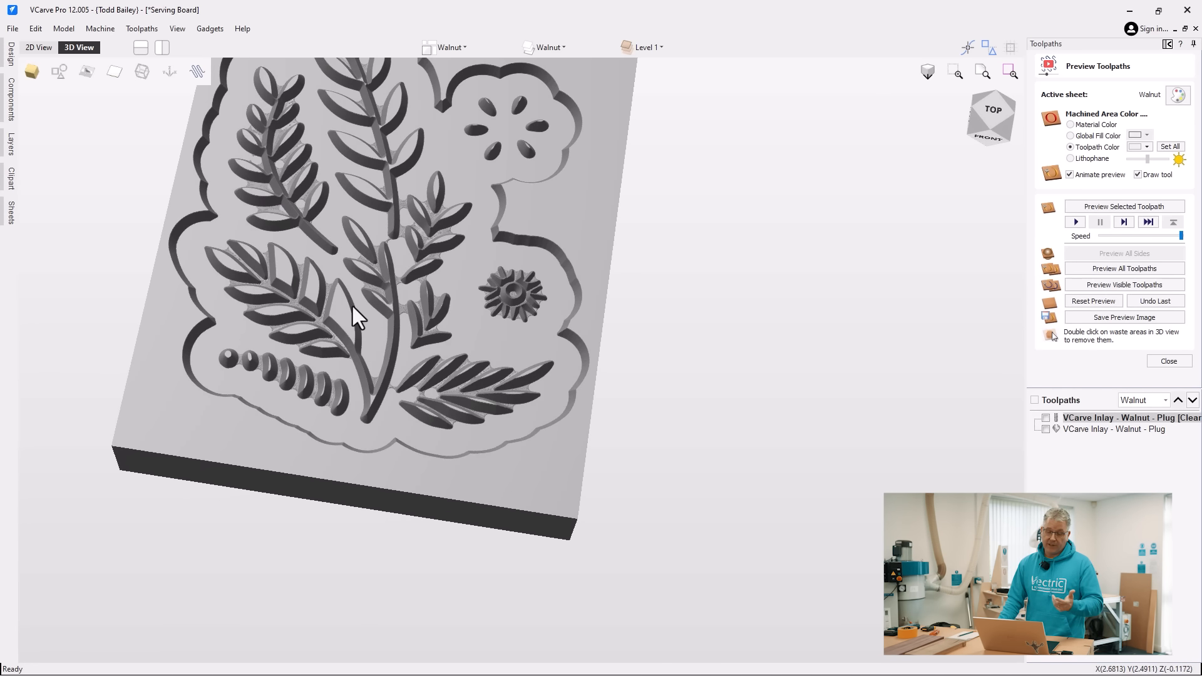
pyautogui.scroll(2, 331, 315)
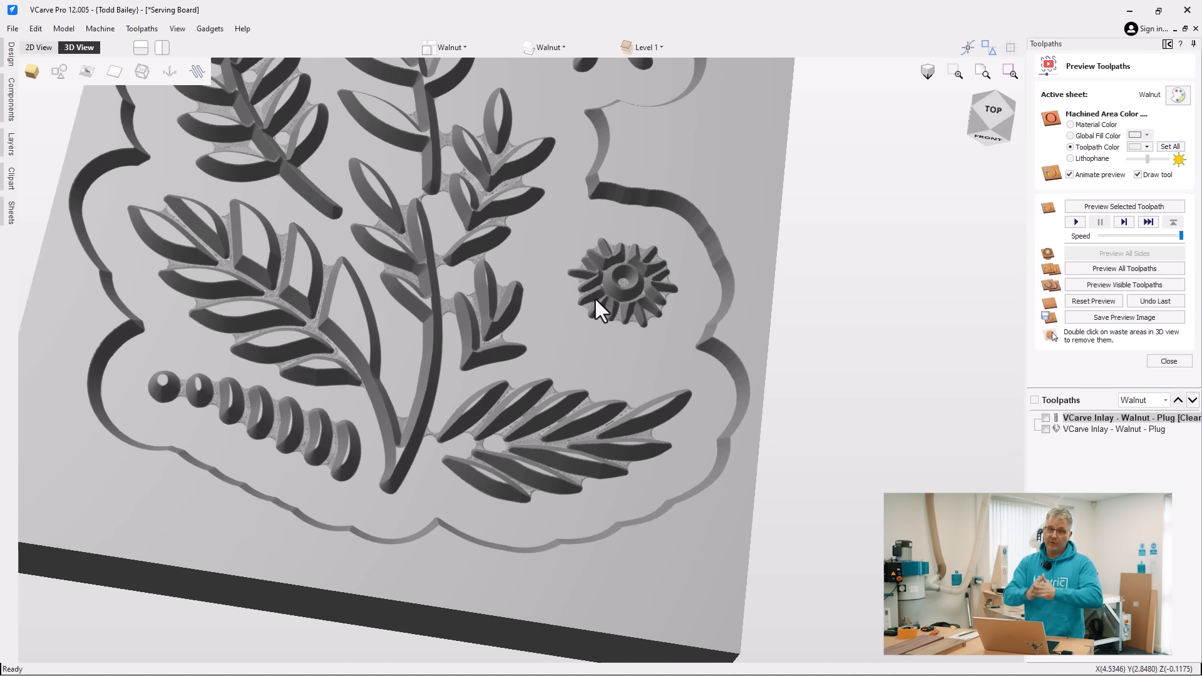
pyautogui.scroll(-3, 550, 329)
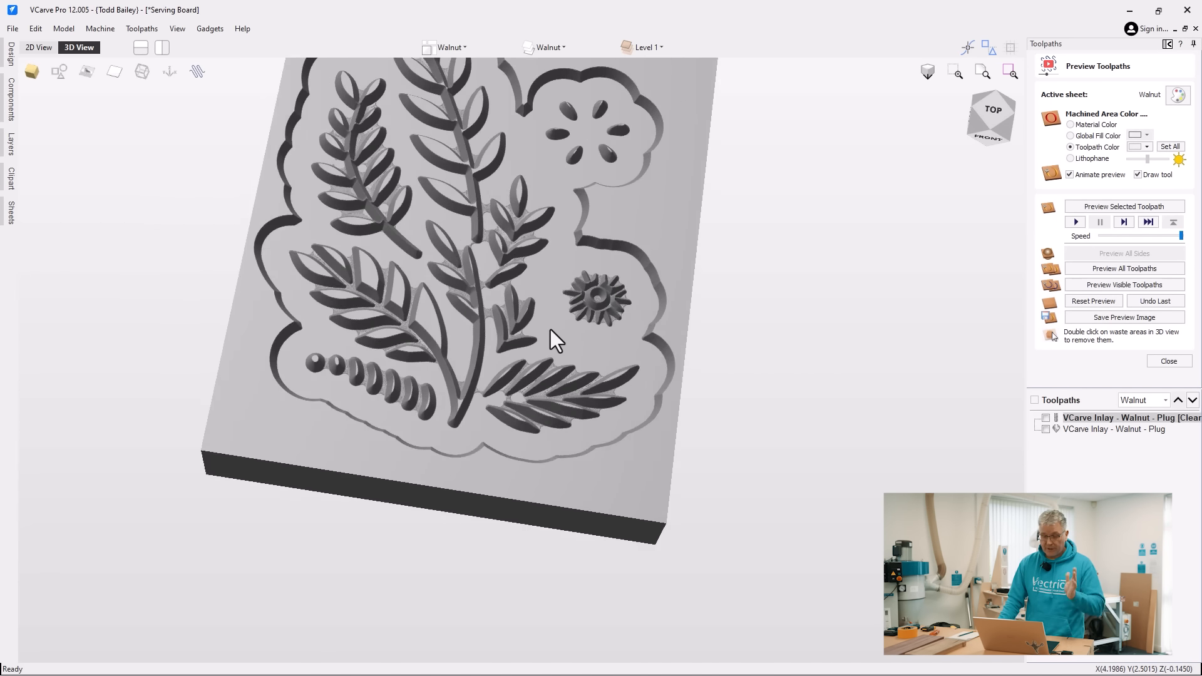
pyautogui.moveTo(402, 247); pyautogui.dragTo(513, 404)
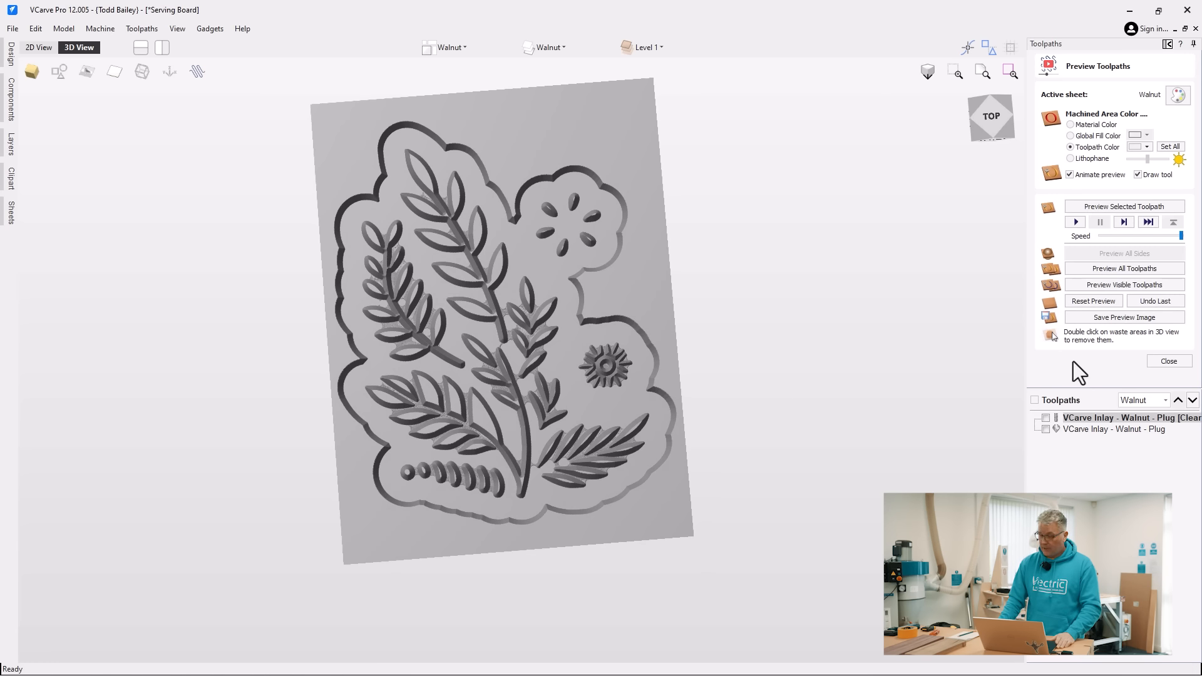
# Close the toolpath preview, select the plug's outer boundary vector, and view the Walnut sheet from the top
pyautogui.click(1165, 364)
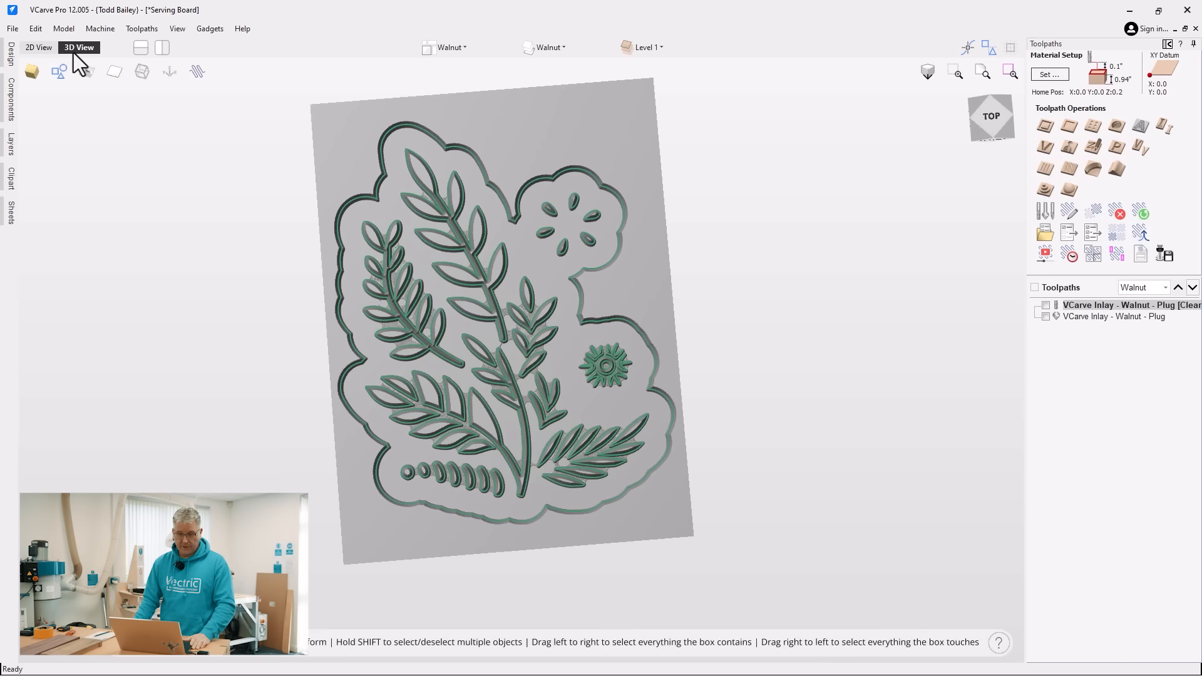
pyautogui.click(376, 198)
pyautogui.click(1005, 125)
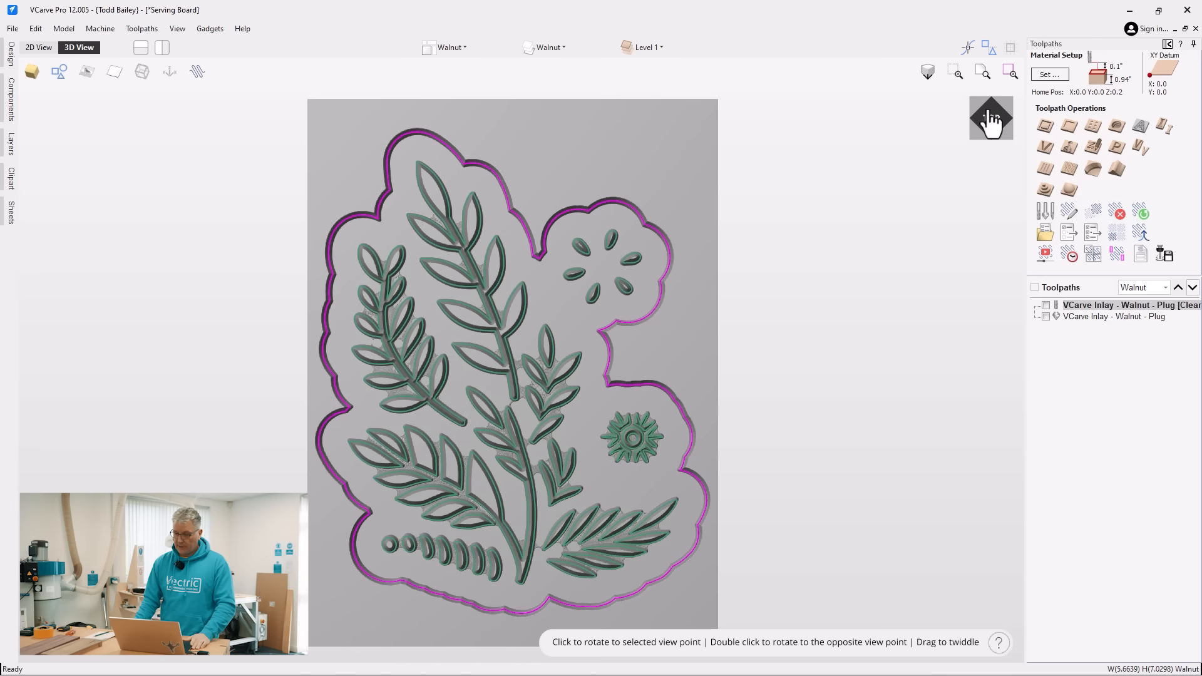
# Create a 2D profile toolpath named Cutout along the Walnut plug's outer boundary with a cut depth of 0.94 inches
pyautogui.click(1045, 127)
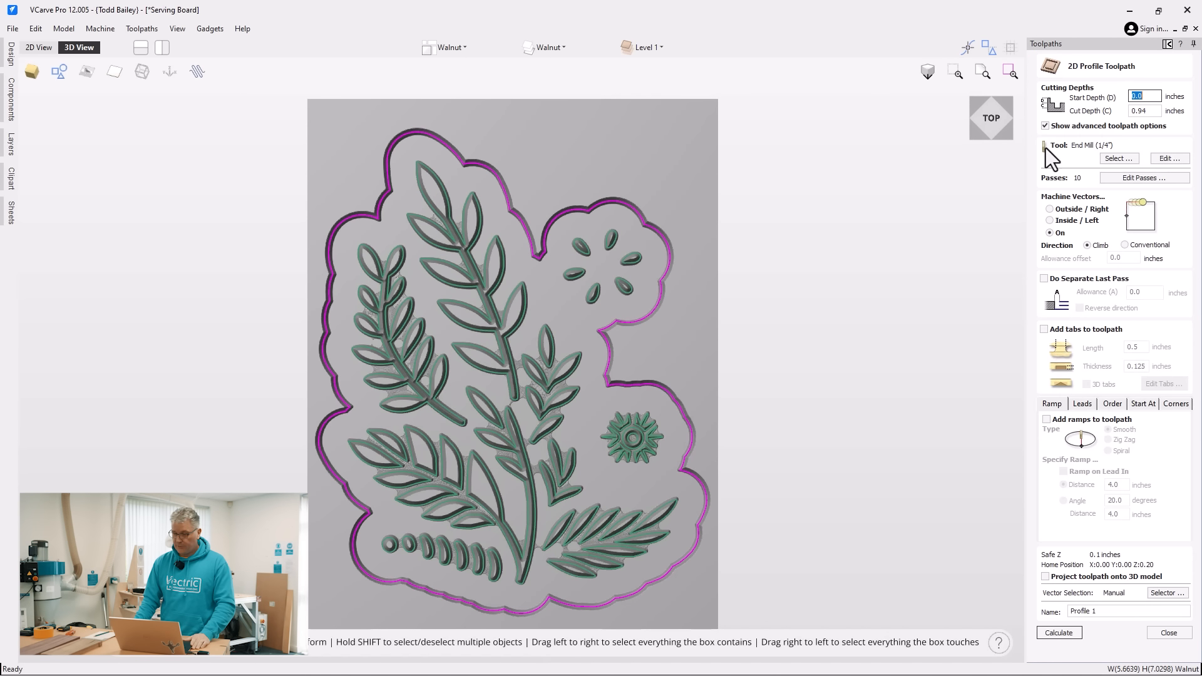
pyautogui.doubleClick(1155, 110)
pyautogui.write('z')
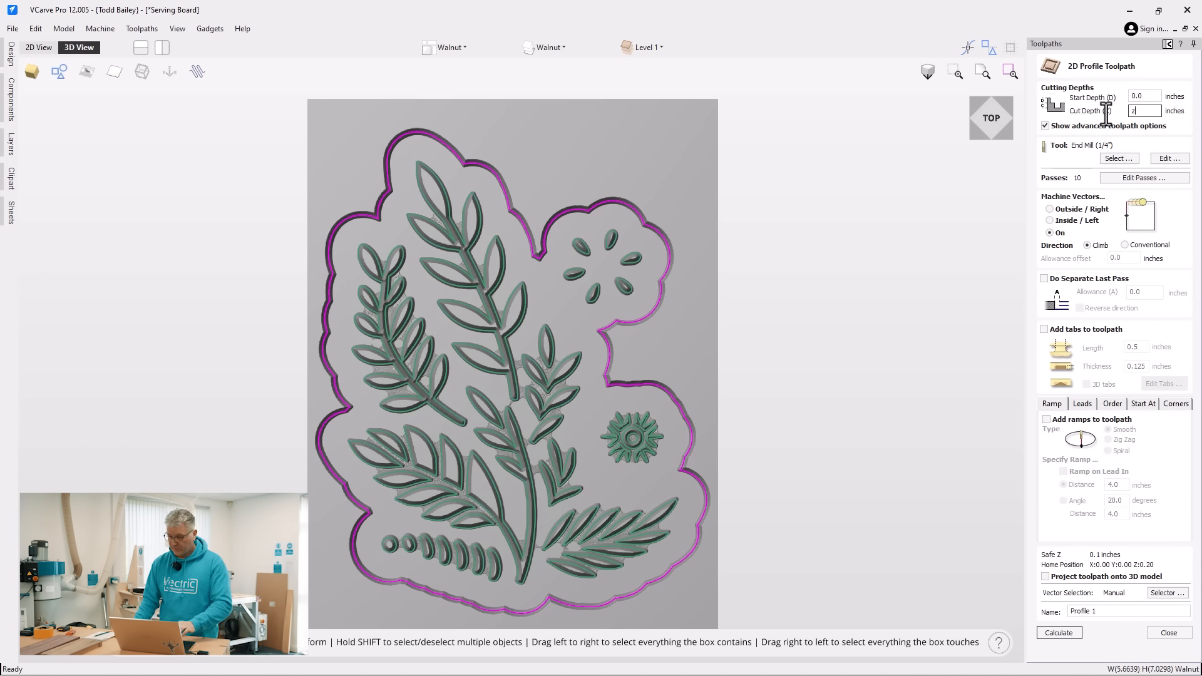
pyautogui.write('=')
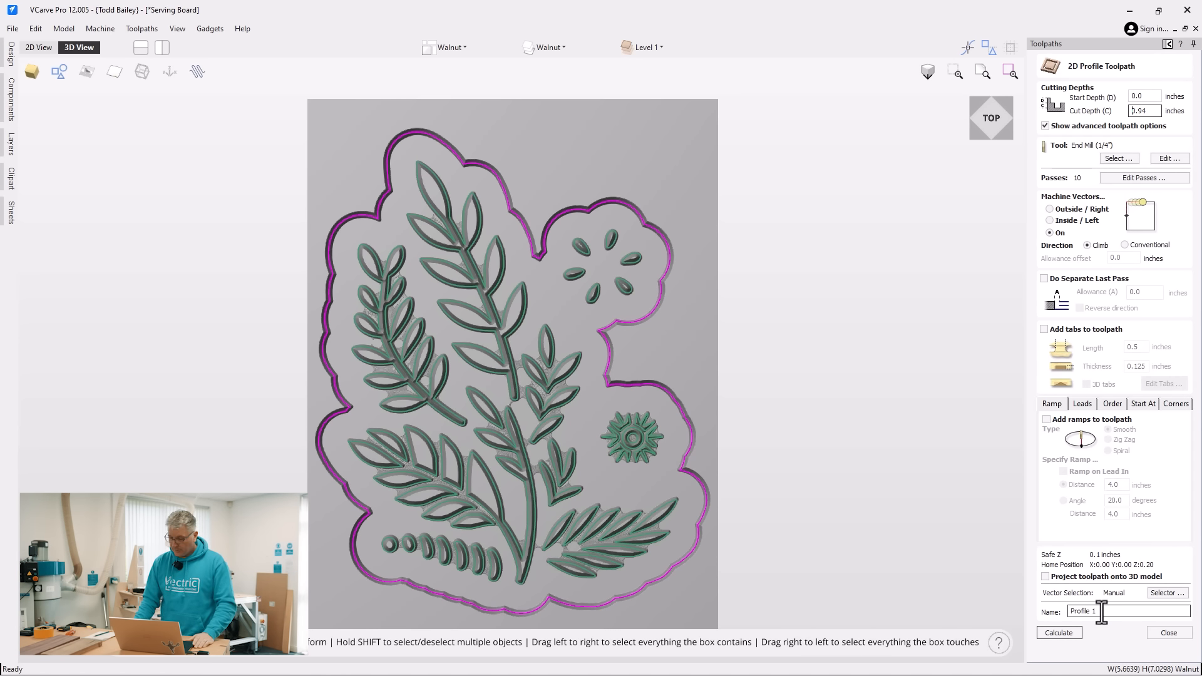
pyautogui.moveTo(1102, 612); pyautogui.dragTo(1066, 611)
pyautogui.write('Cu')
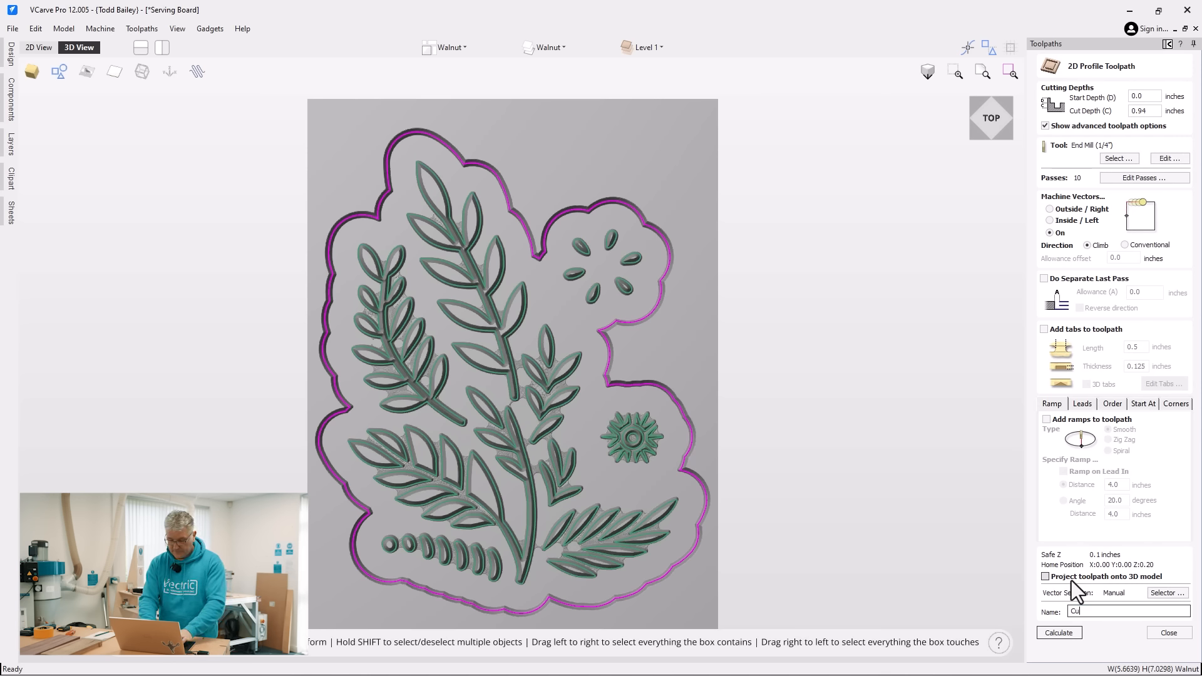
pyautogui.write('tout')
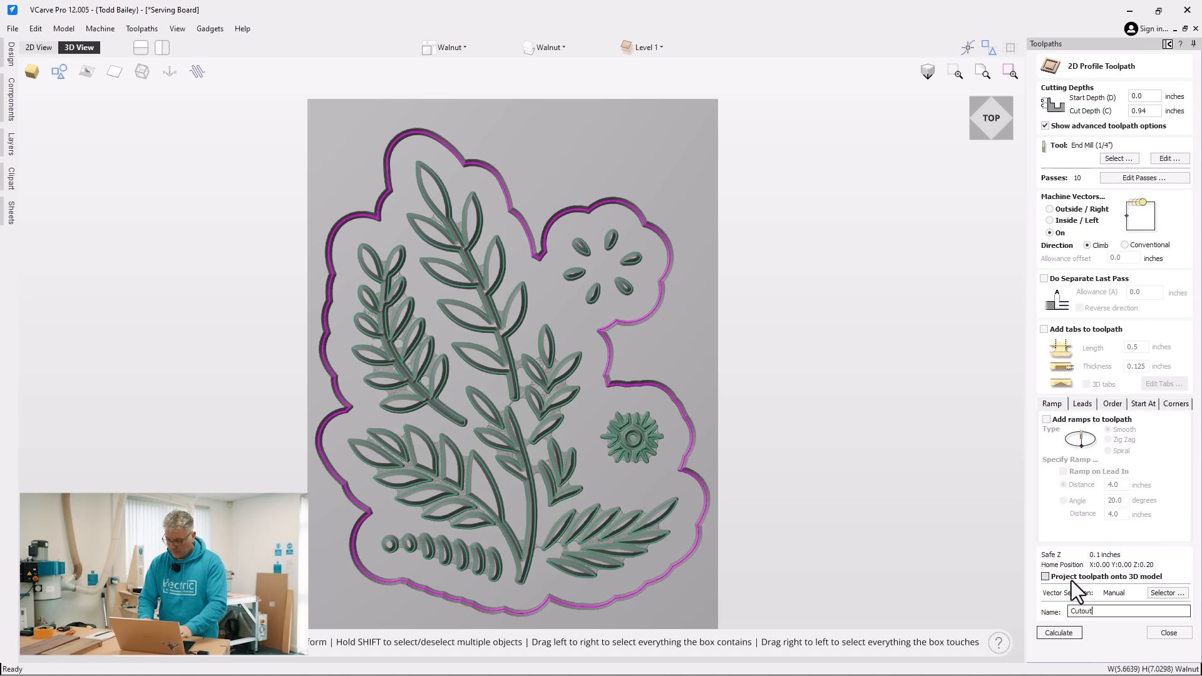
pyautogui.click(1059, 633)
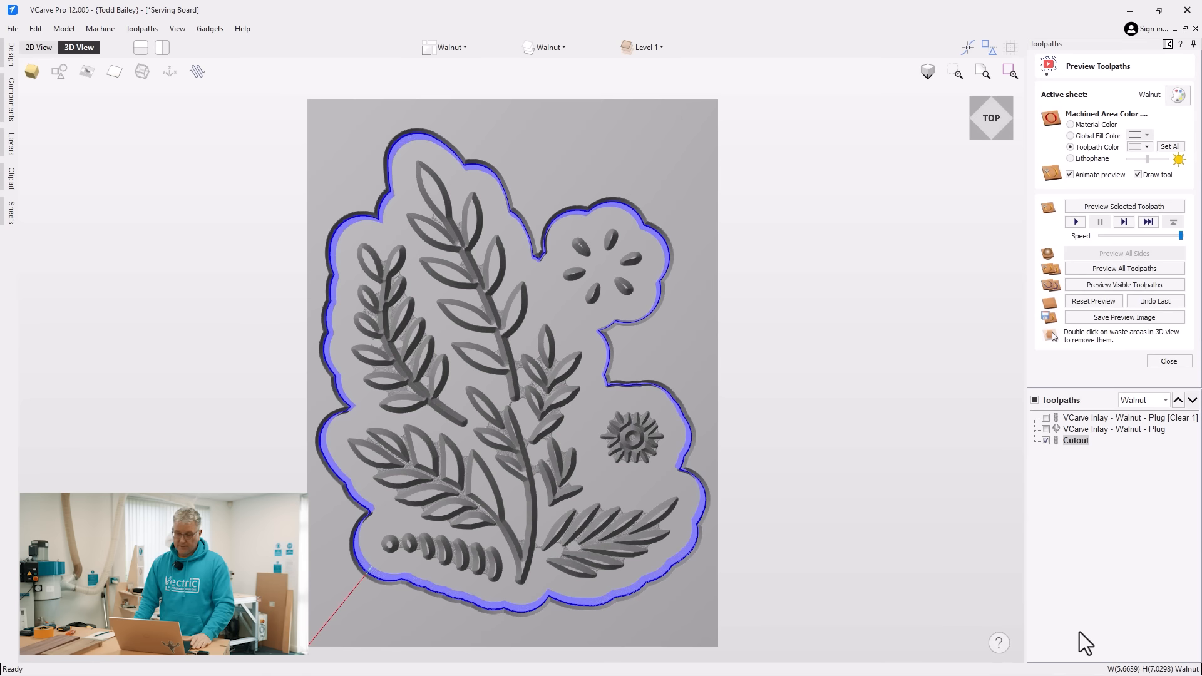
# Preview the Walnut Cutout toolpath and remove the waste material around the plug, viewing it at an angle
pyautogui.click(1081, 287)
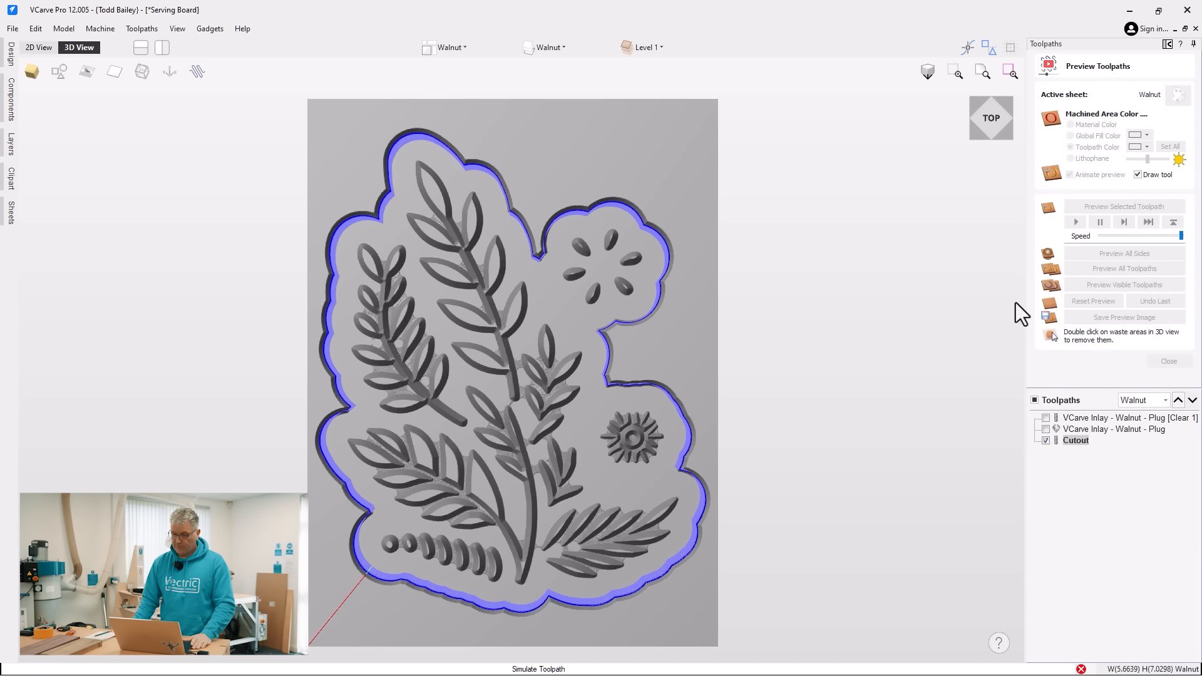
pyautogui.doubleClick(672, 373)
pyautogui.moveTo(565, 436); pyautogui.dragTo(543, 326)
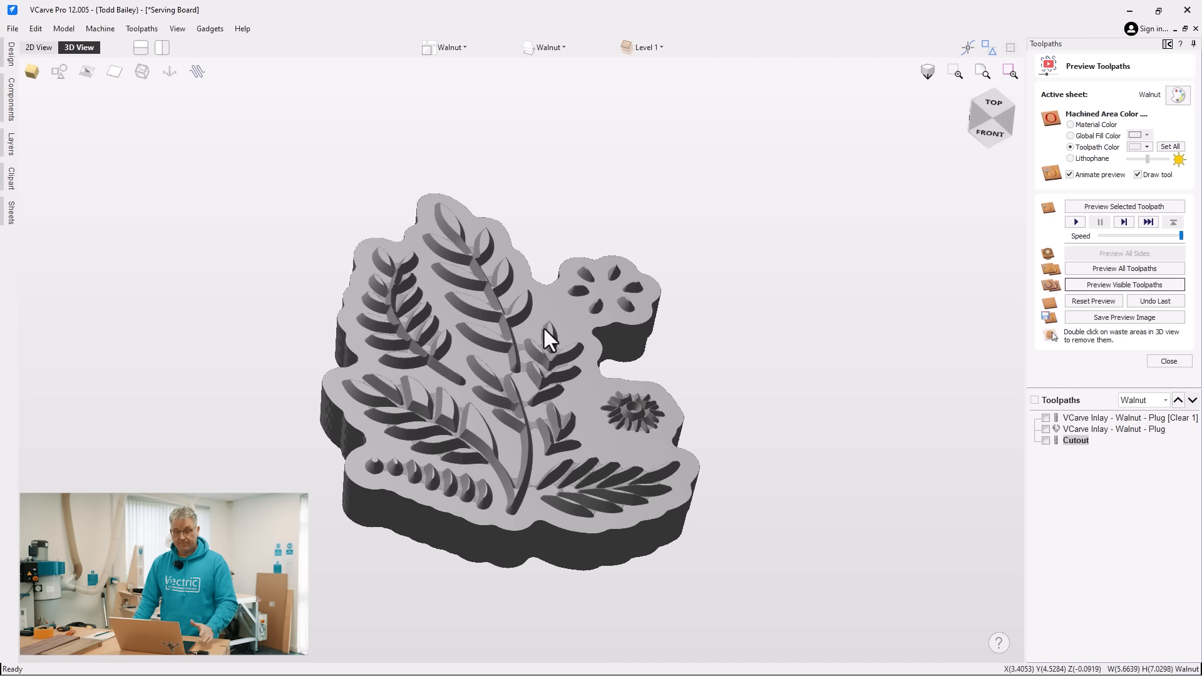
# Switch to the Purple Heart sheet, view its plug vectors from the top, and close the toolpath preview
pyautogui.click(465, 47)
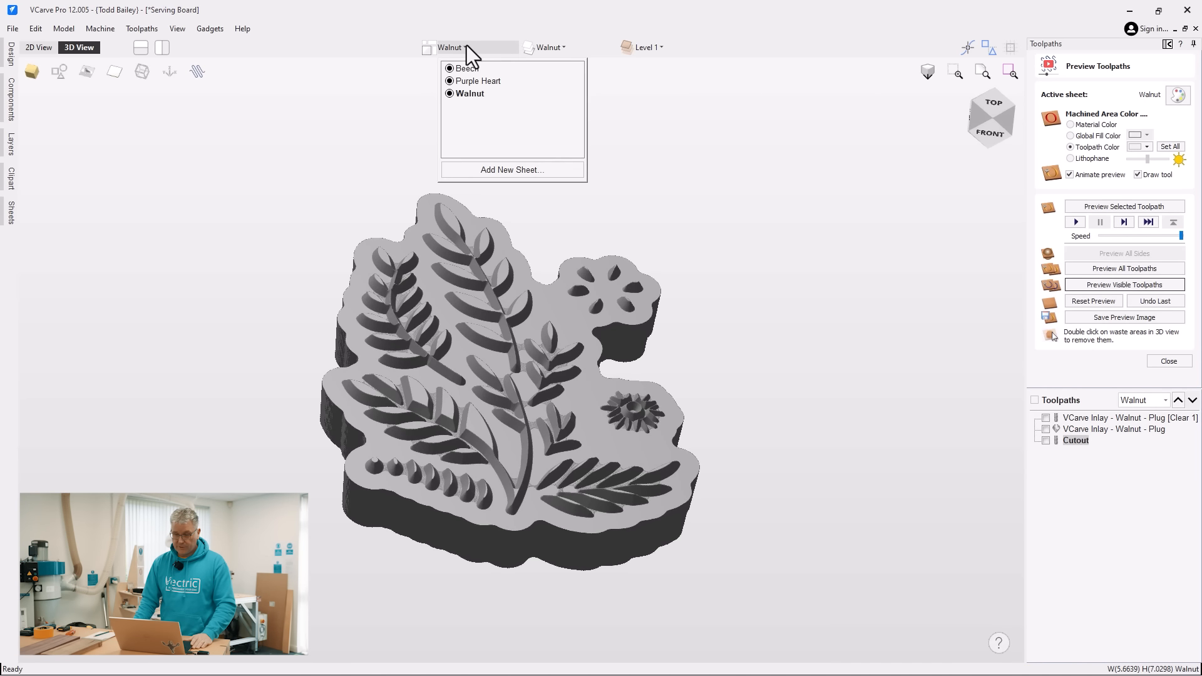
pyautogui.click(468, 82)
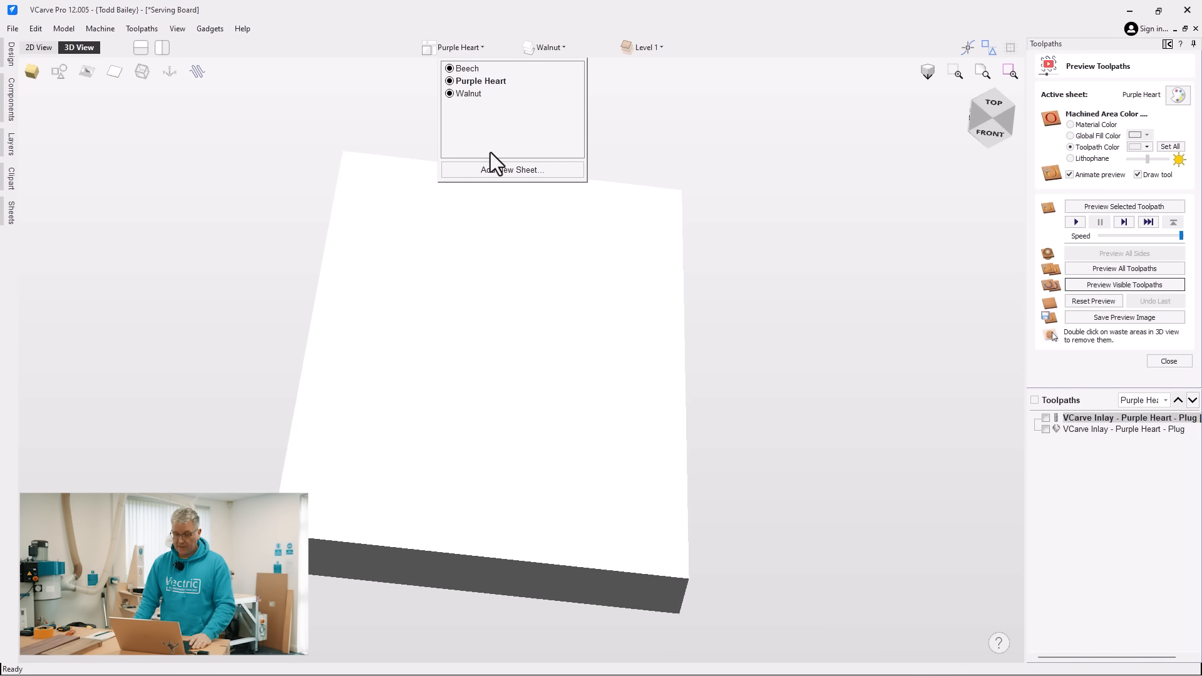
pyautogui.click(115, 74)
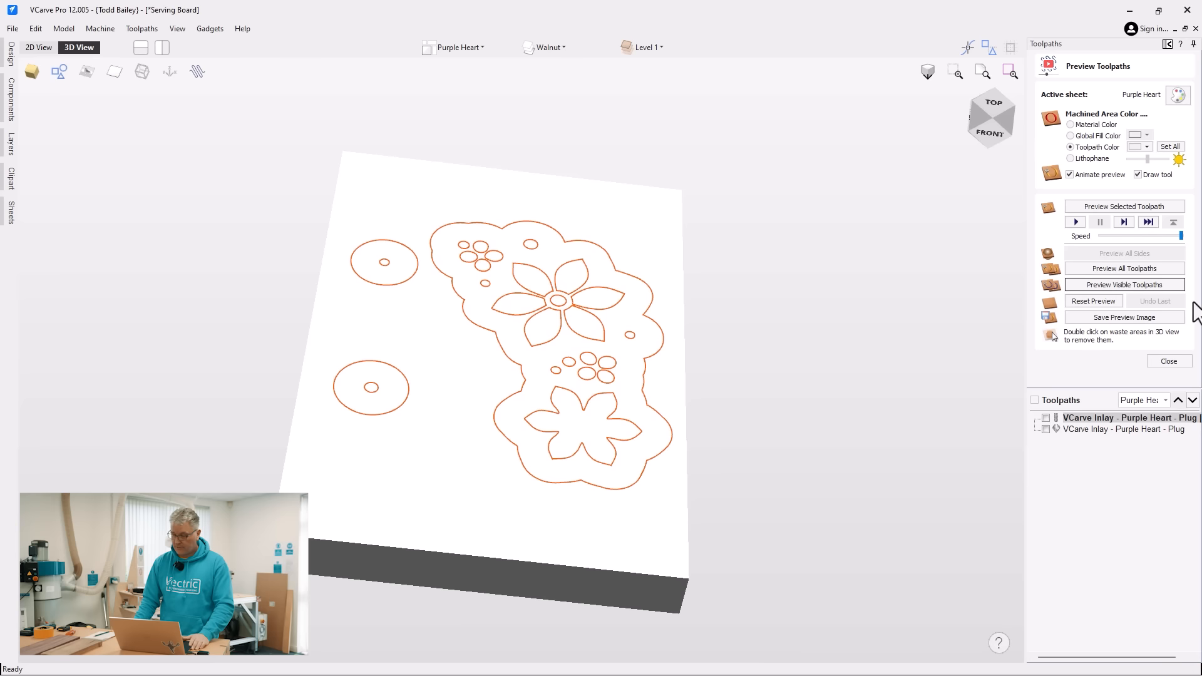
pyautogui.click(993, 106)
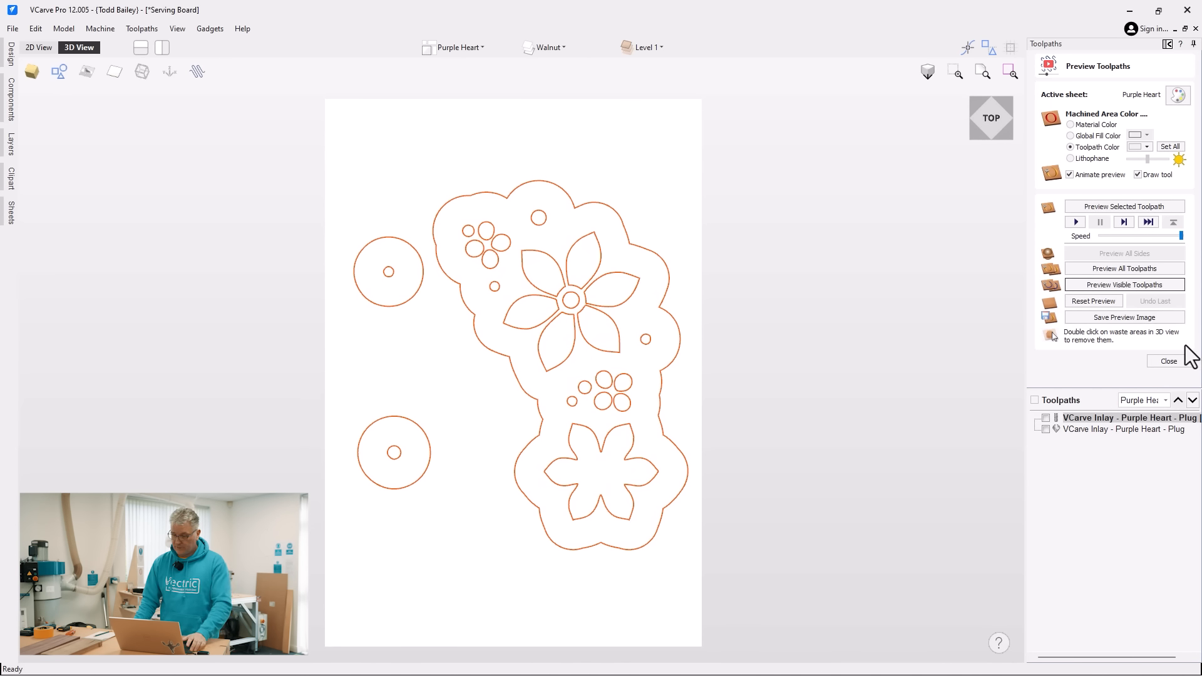
pyautogui.click(1169, 362)
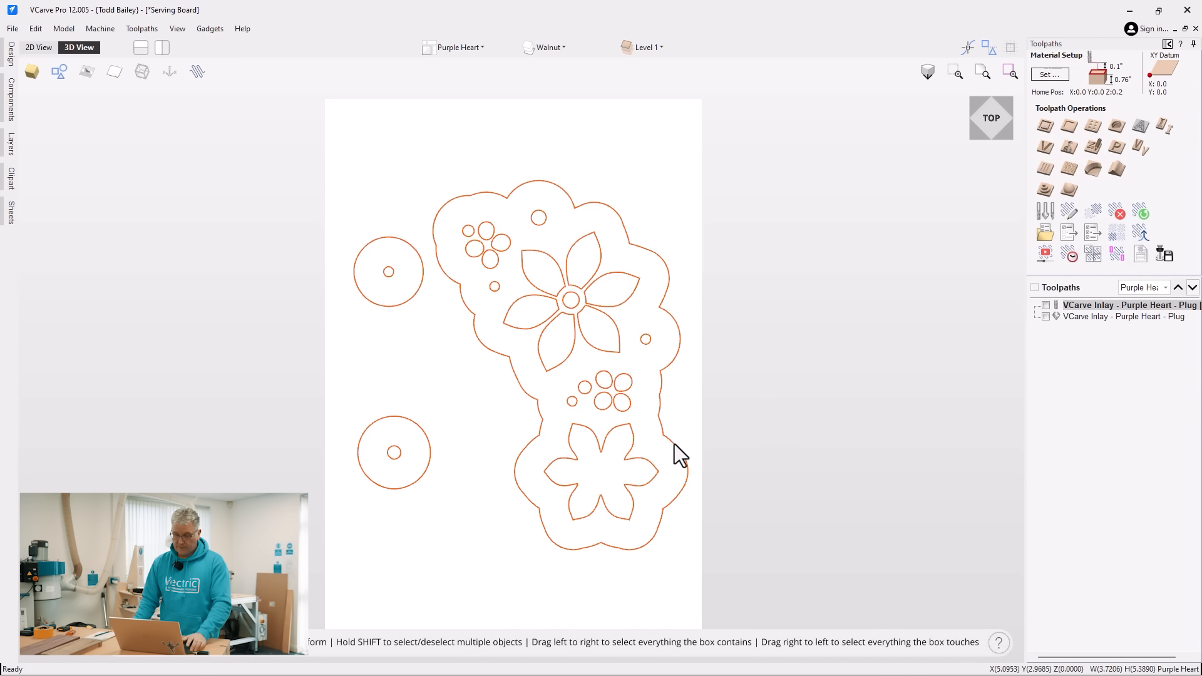
# Create a 2D profile toolpath named Cutout along the three outer plug boundaries on Purple Heart, cutting 0.76 inches deep
pyautogui.click(671, 444)
pyautogui.keyDown('shift'); pyautogui.click(432, 455); pyautogui.keyUp('shift')
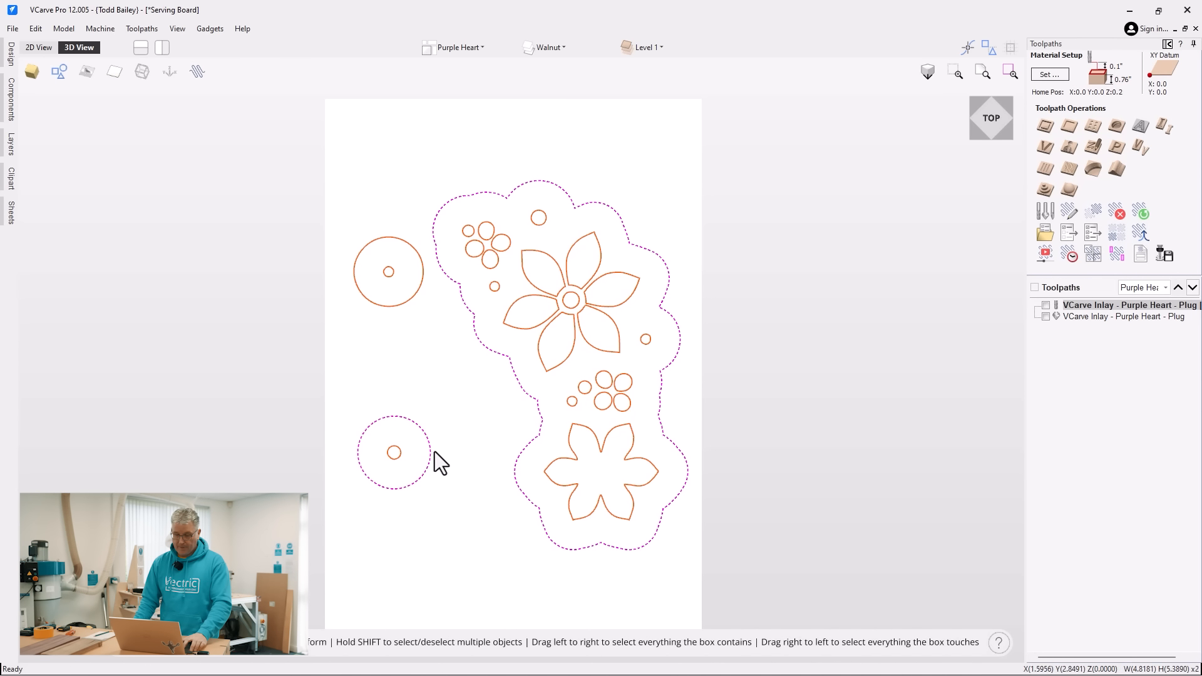
pyautogui.keyDown('shift'); pyautogui.click(412, 302); pyautogui.keyUp('shift')
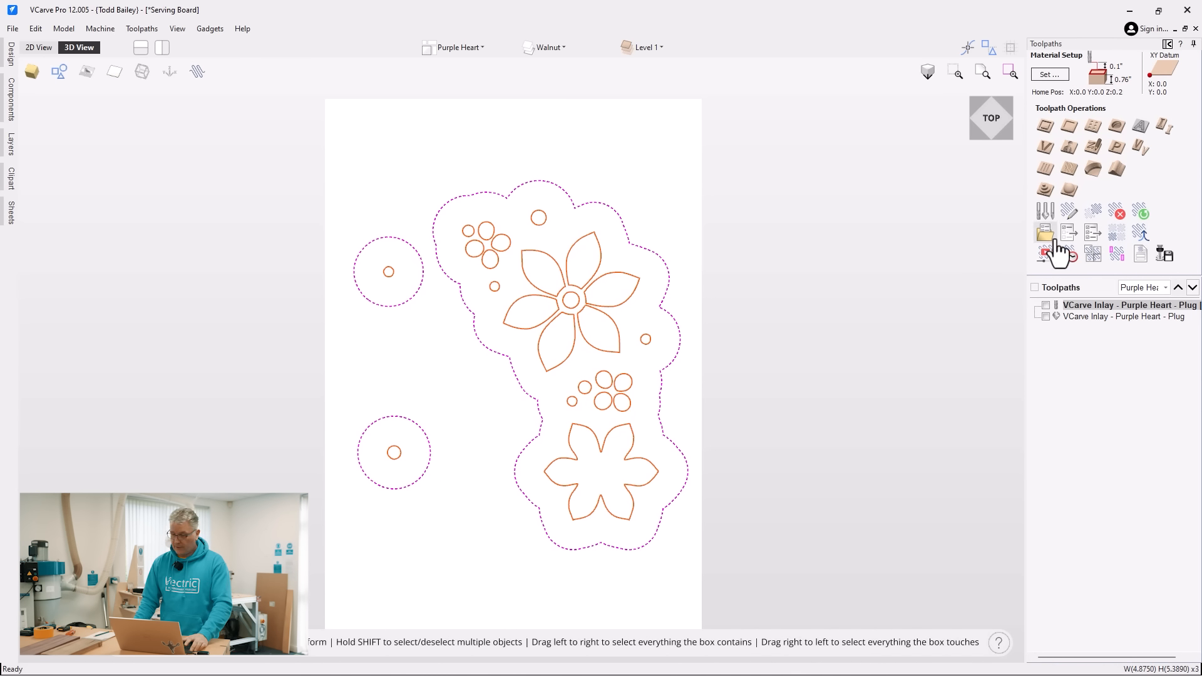
pyautogui.click(1046, 130)
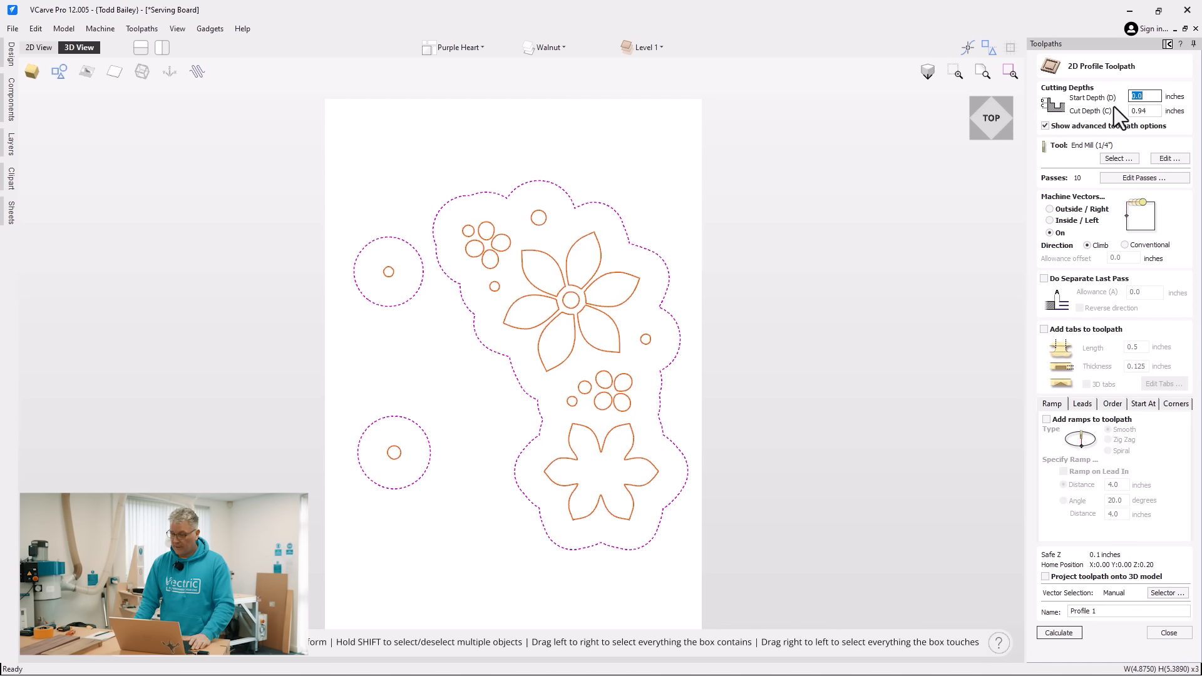
pyautogui.moveTo(1156, 111); pyautogui.dragTo(1122, 103)
pyautogui.write('z')
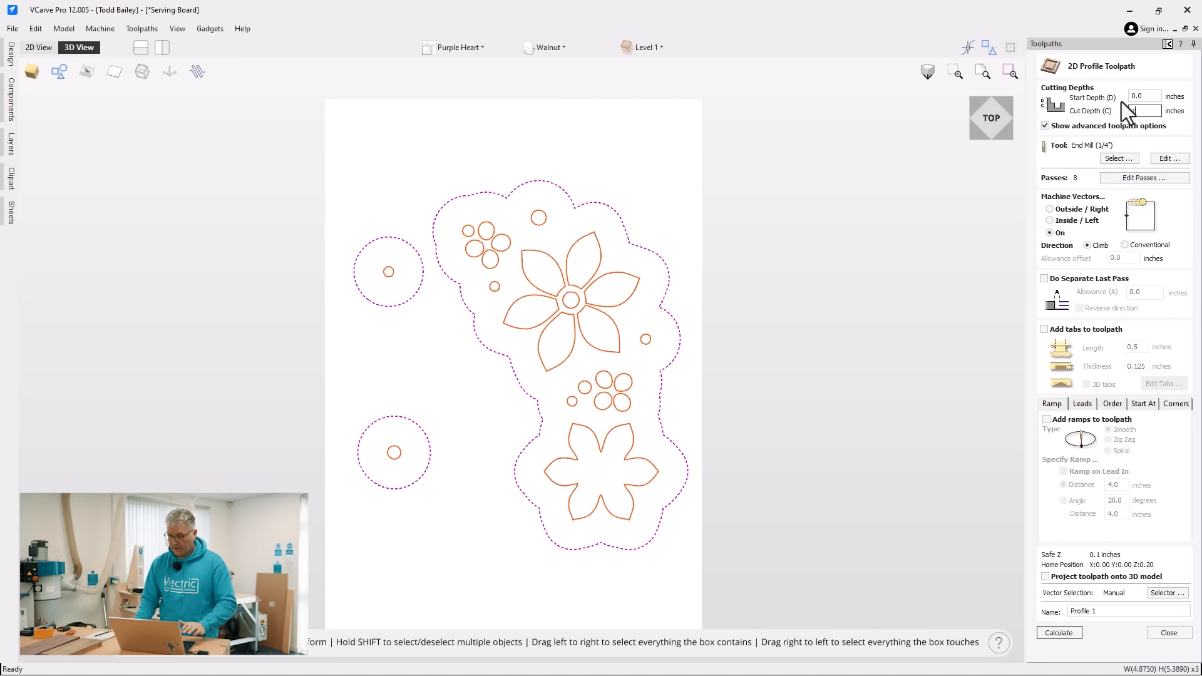
pyautogui.write('.76')
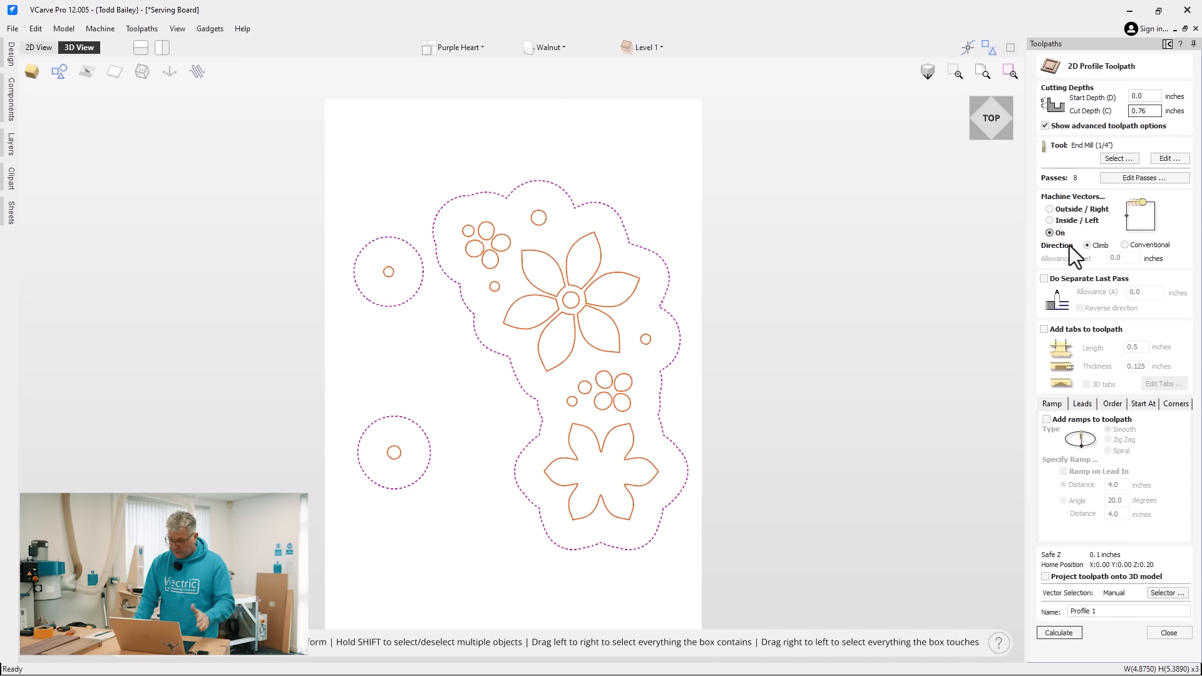
pyautogui.click(1102, 613)
pyautogui.write('Cutout')
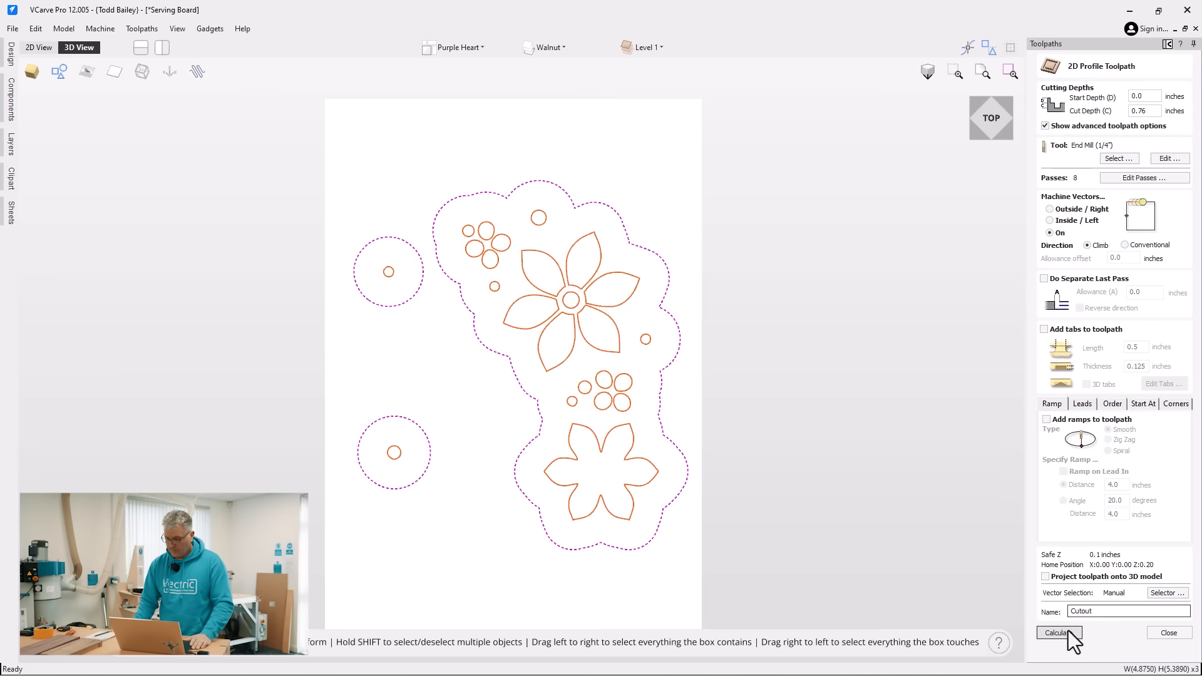
pyautogui.click(1067, 633)
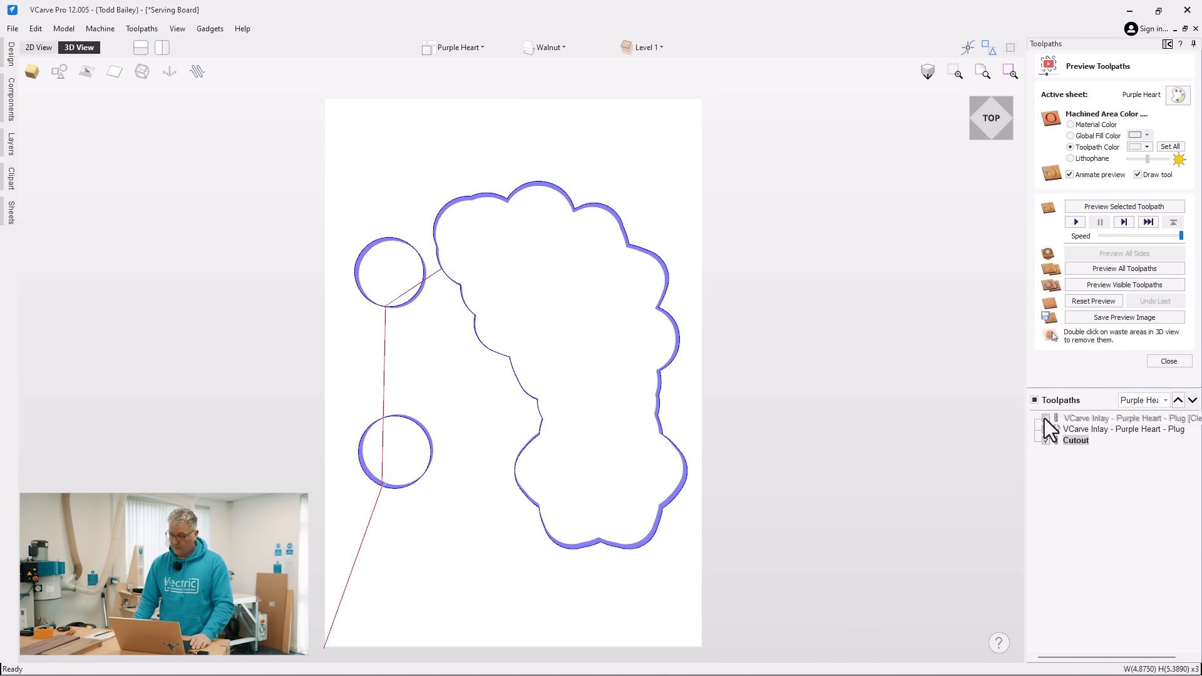
# Preview both Purple Heart plug toolpaths together with Cutout, then remove the waste material around the three plugs
pyautogui.click(1045, 418)
pyautogui.click(1044, 429)
pyautogui.click(1092, 286)
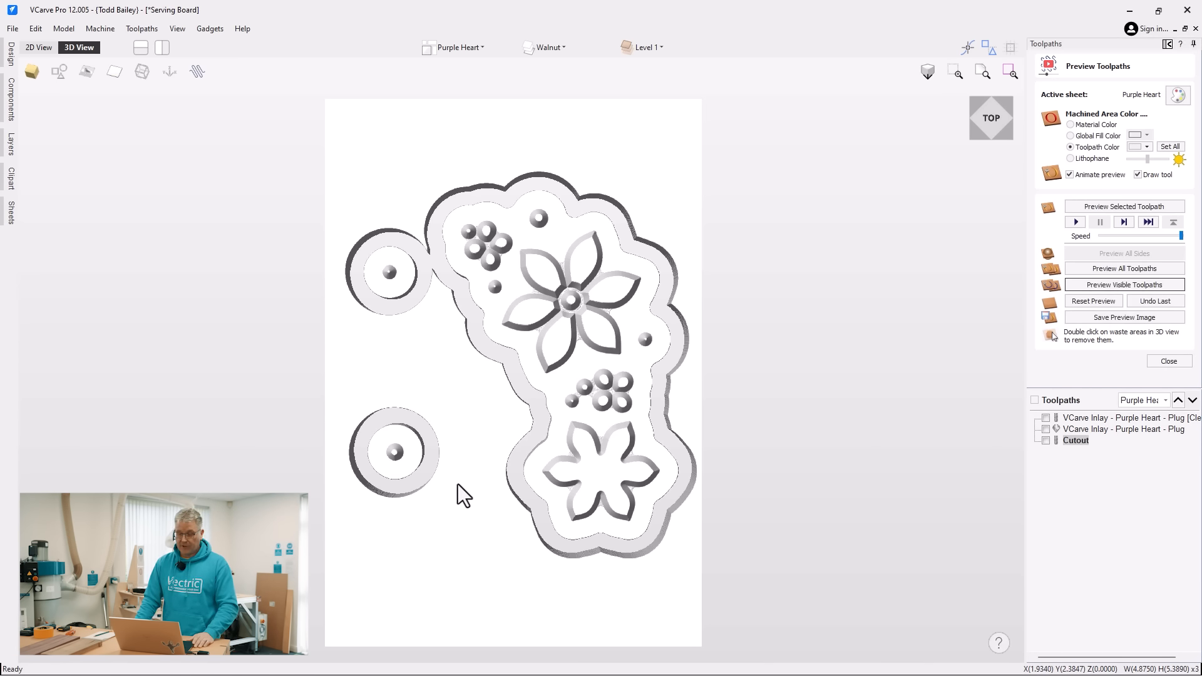
pyautogui.moveTo(457, 484); pyautogui.dragTo(511, 401)
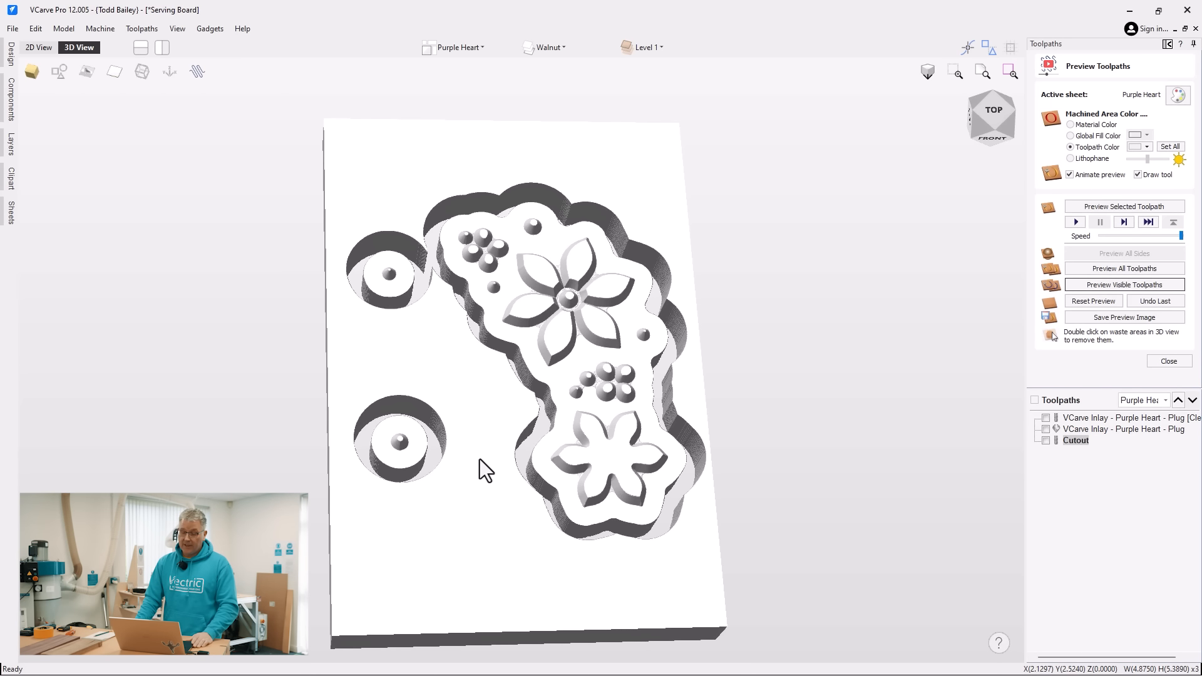
pyautogui.moveTo(479, 459)
pyautogui.mouseDown()
pyautogui.moveTo(437, 550)
pyautogui.moveTo(474, 490)
pyautogui.moveTo(468, 444)
pyautogui.mouseUp()
pyautogui.doubleClick(469, 446)
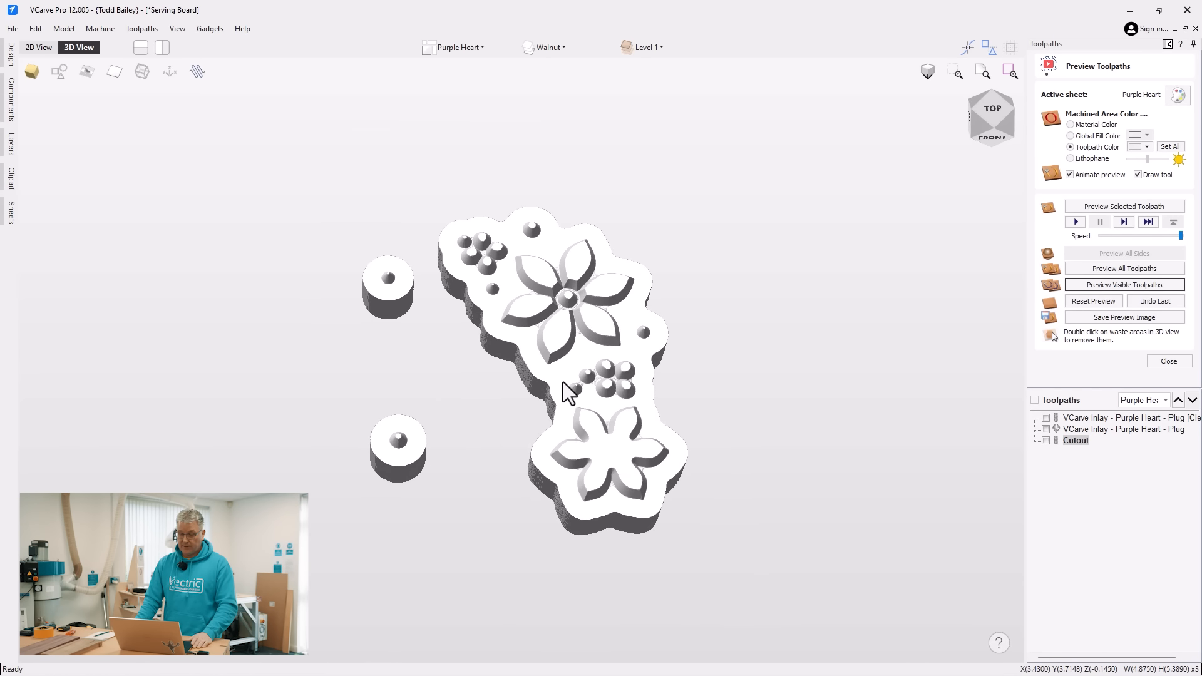
pyautogui.moveTo(563, 382); pyautogui.dragTo(528, 359)
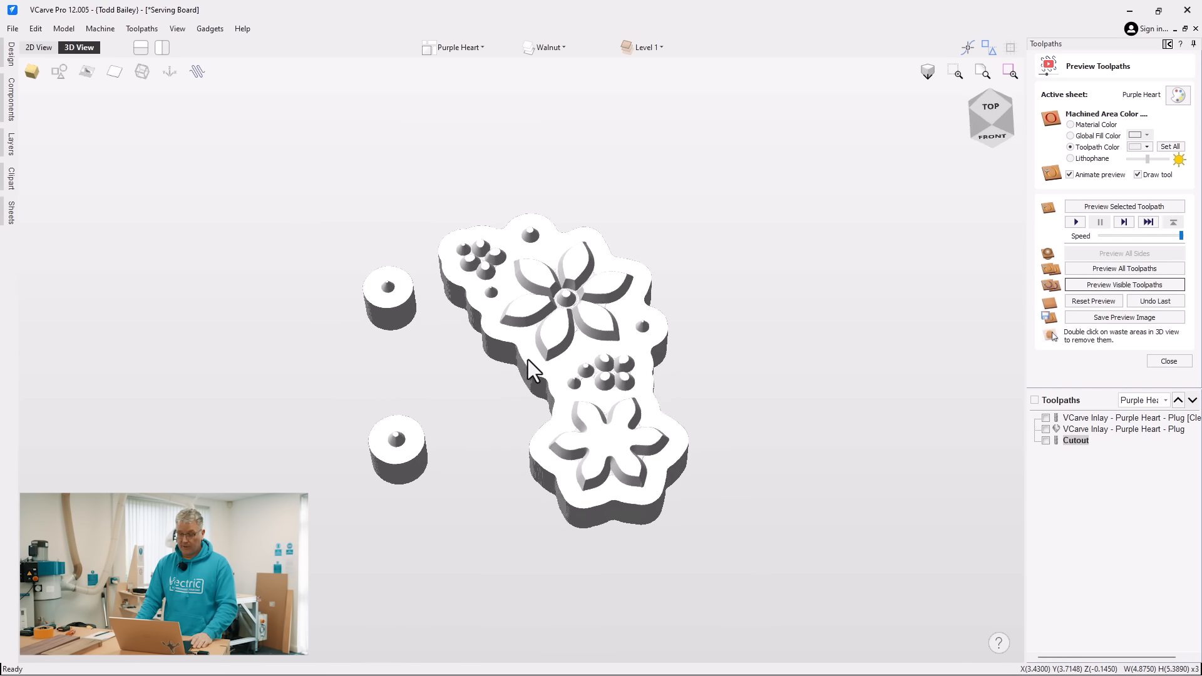